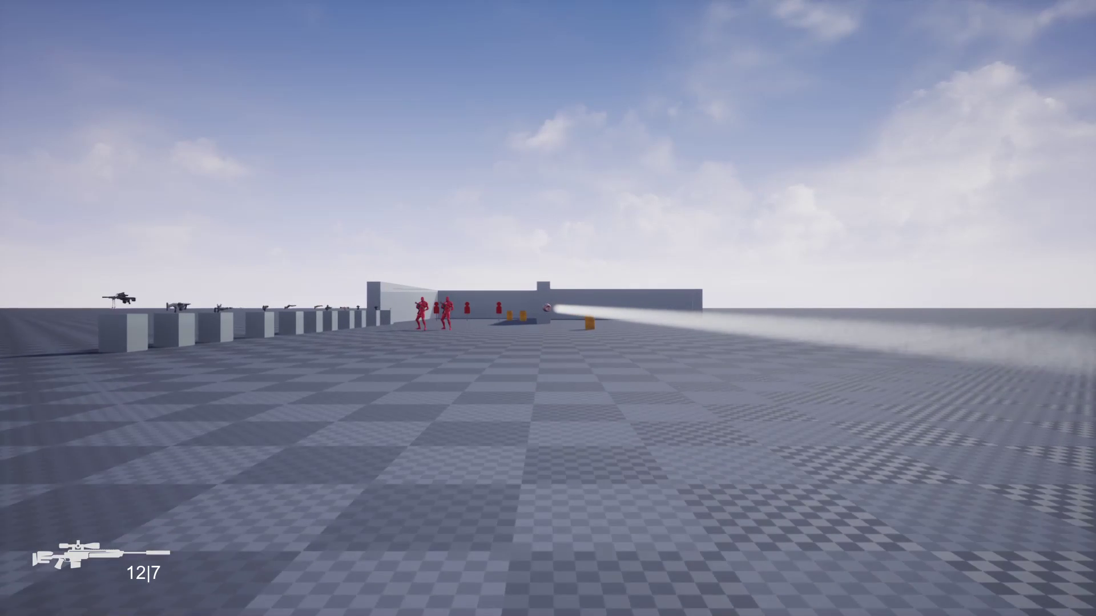
# Eject from the player in the running game, face the bullet's smoke trail and set the camera speed to 1
pyautogui.hotkey('shift', 'F1')
pyautogui.press('F11')
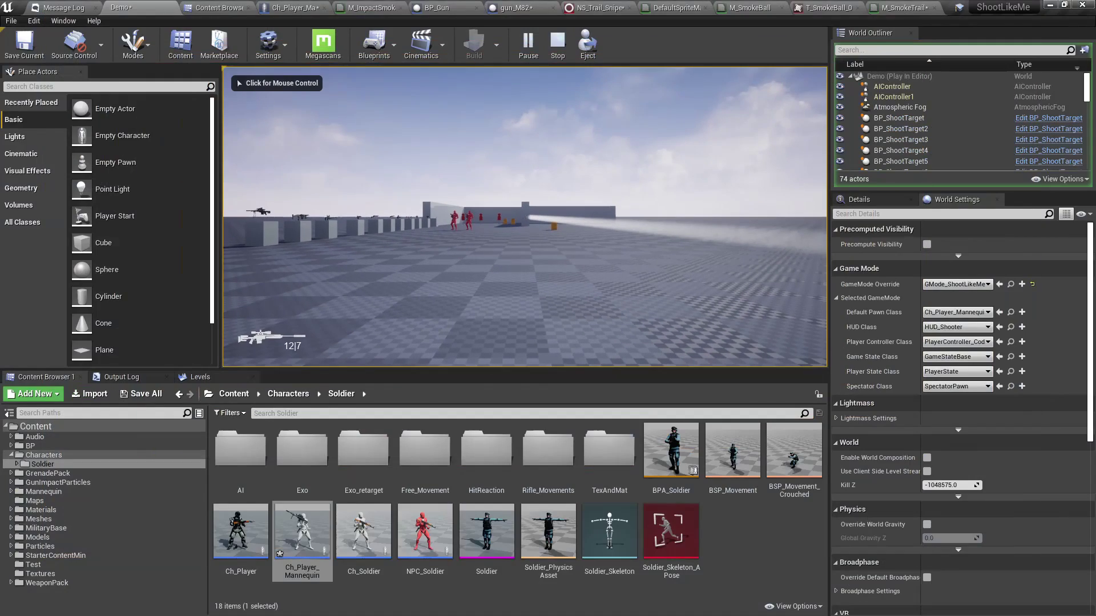
pyautogui.click(588, 43)
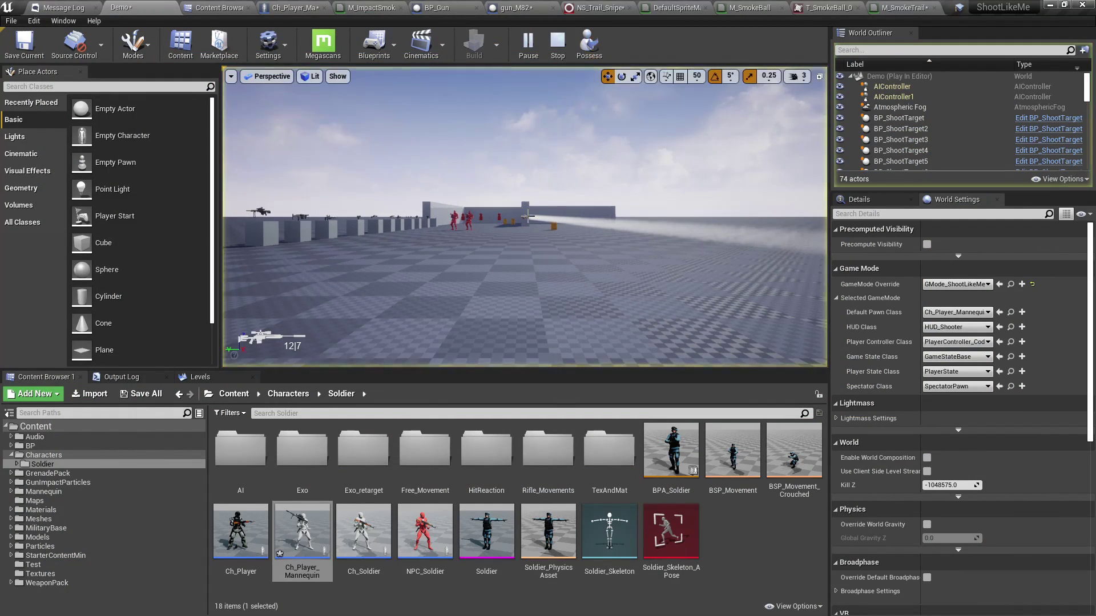
pyautogui.moveTo(525, 217); pyautogui.dragTo(485, 229, button='right')
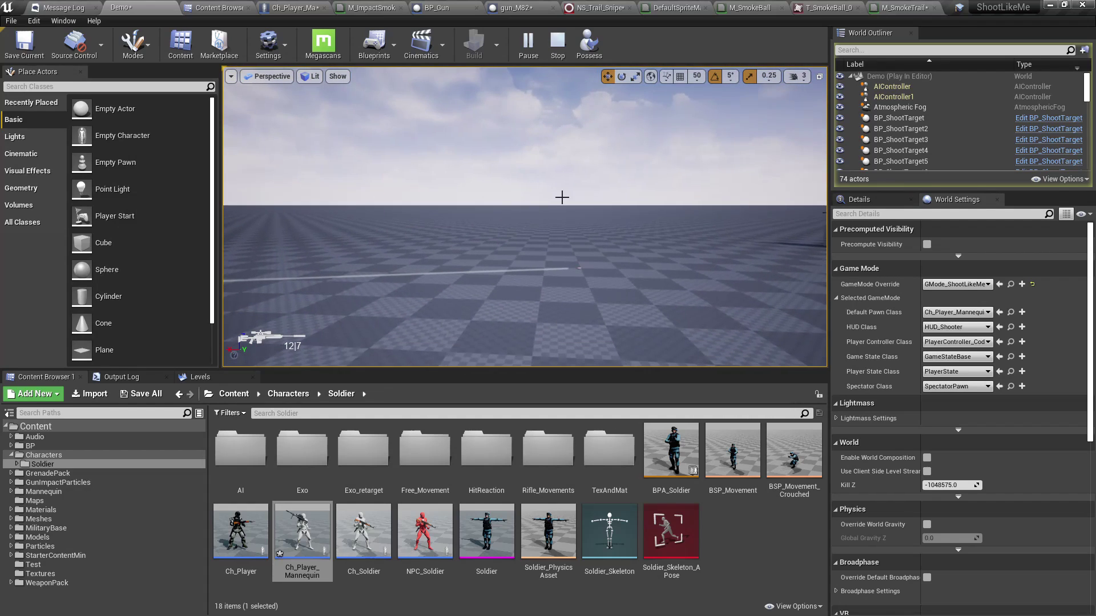
pyautogui.click(798, 75)
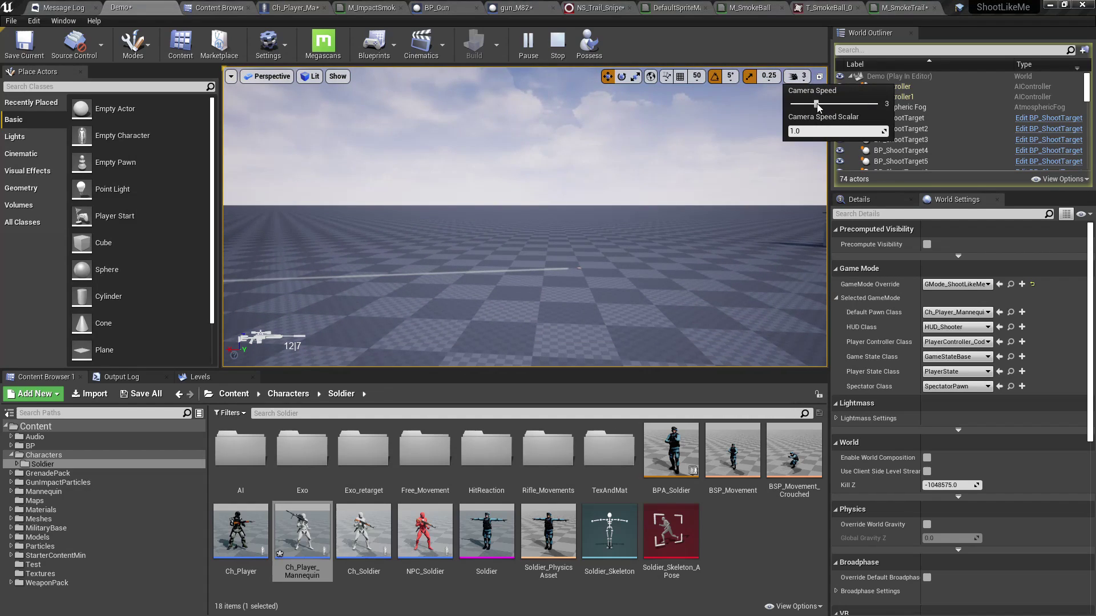
# Fly the free camera up to the bullet and examine it and its smoke trail in full screen
pyautogui.moveTo(576, 217); pyautogui.dragTo(583, 263, button='right')
pyautogui.press('w')
pyautogui.press('w')
pyautogui.press('d')
pyautogui.press('w')
pyautogui.press('s')
pyautogui.press('d')
pyautogui.press('w')
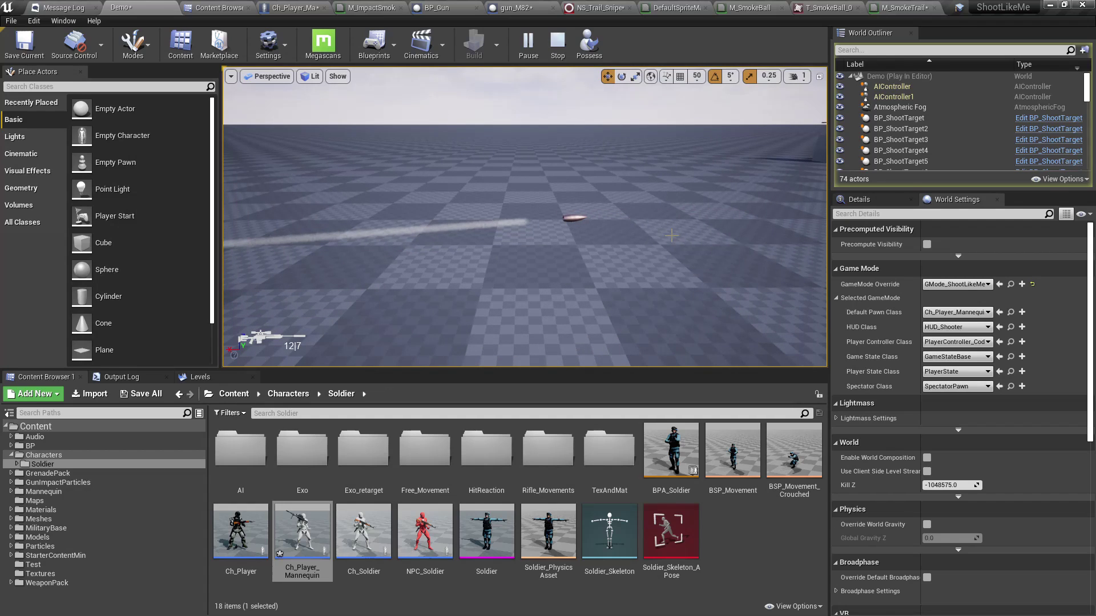
pyautogui.press('F11')
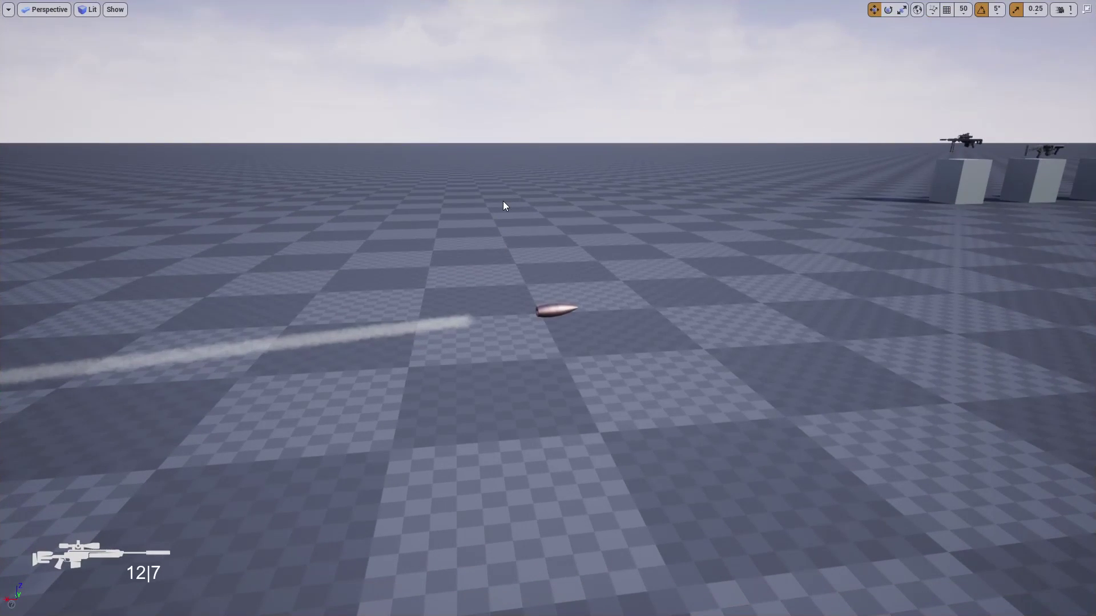
# Restart the play session, aim through the sniper scope at the red targets and fire one shot
pyautogui.press('Escape')
pyautogui.hotkey('alt', 'p')
pyautogui.rightClick(502, 206)
pyautogui.scroll(2, 548, 308)
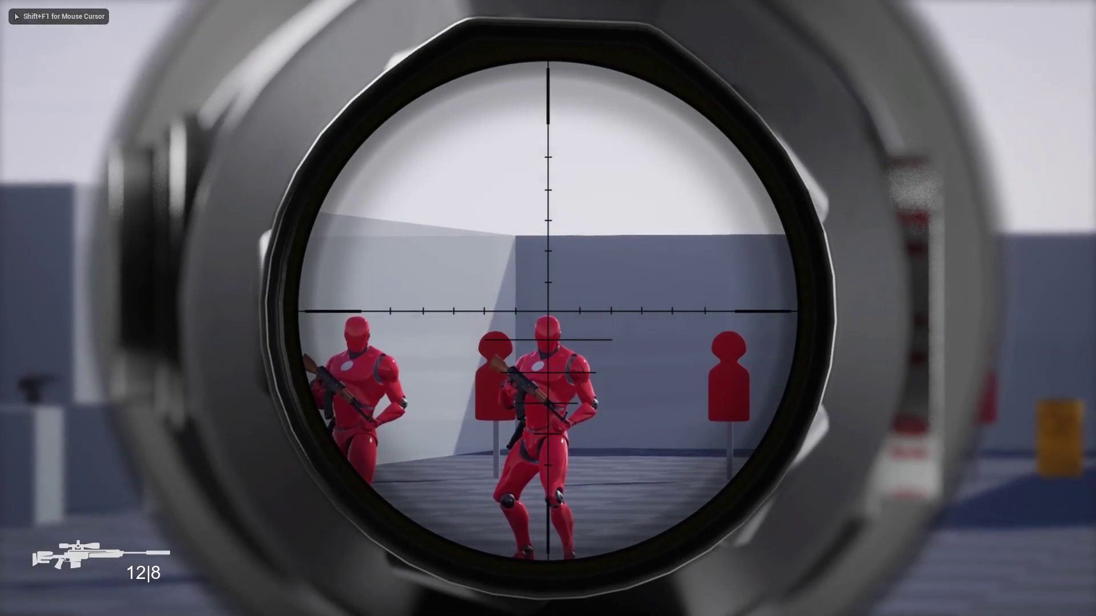
pyautogui.click(548, 308)
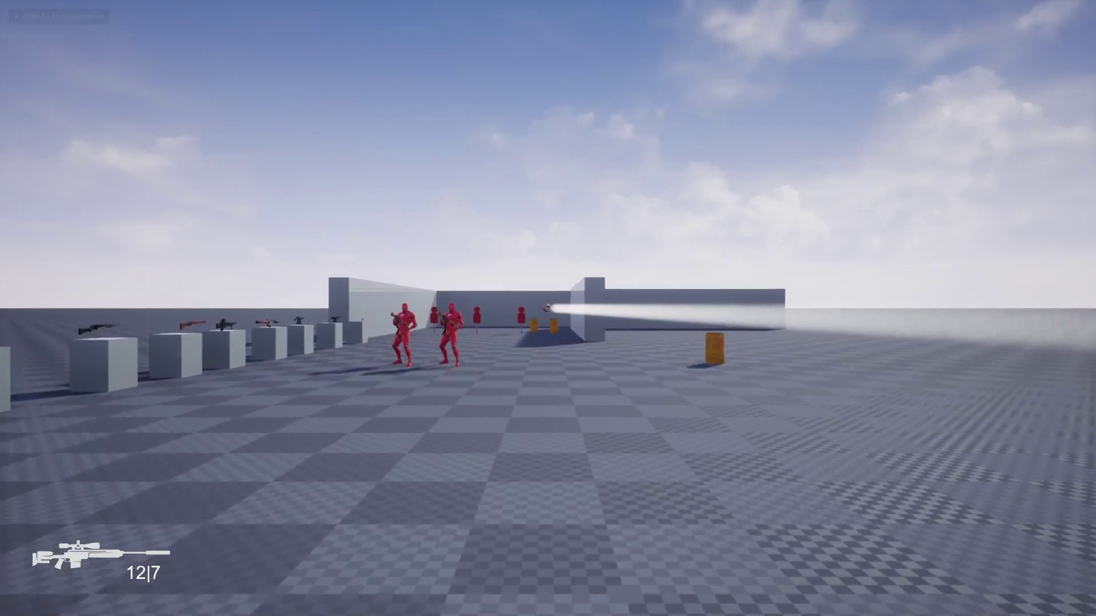
# Fire a zoomed sniper shot at the distant red enemy, watch the bullet's flight, and stop the full-screen play session
pyautogui.press('w')
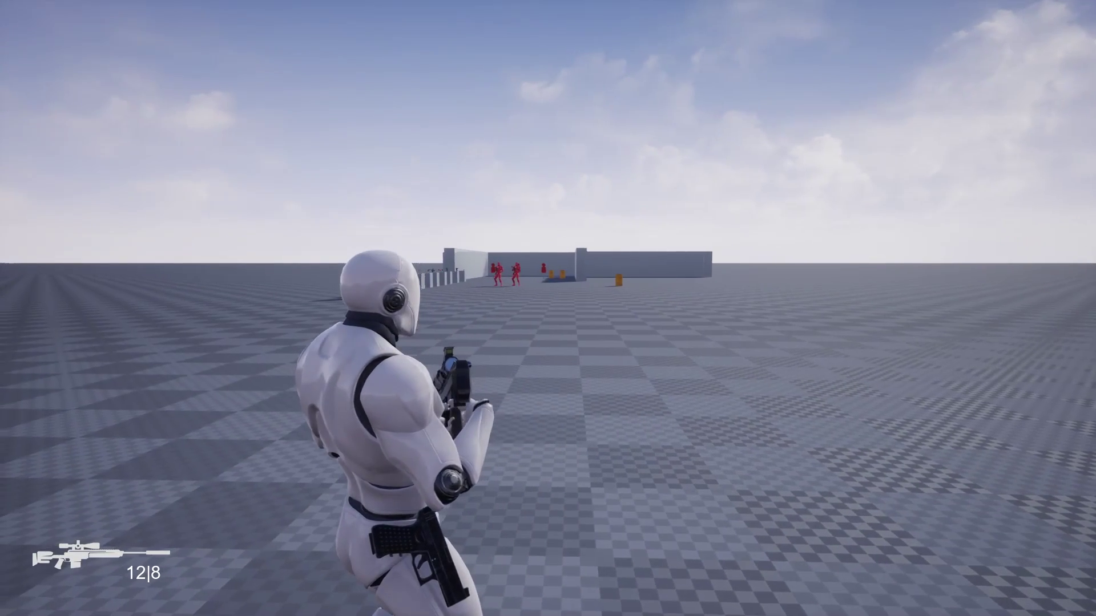
pyautogui.rightClick(548, 309)
pyautogui.scroll(8, 548, 308)
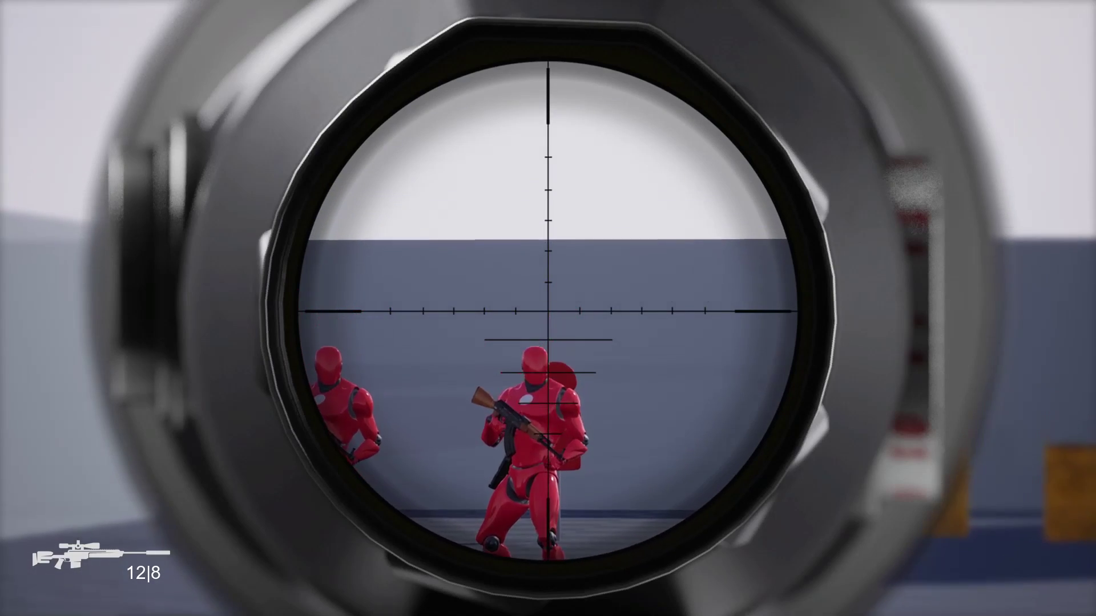
pyautogui.click(548, 308)
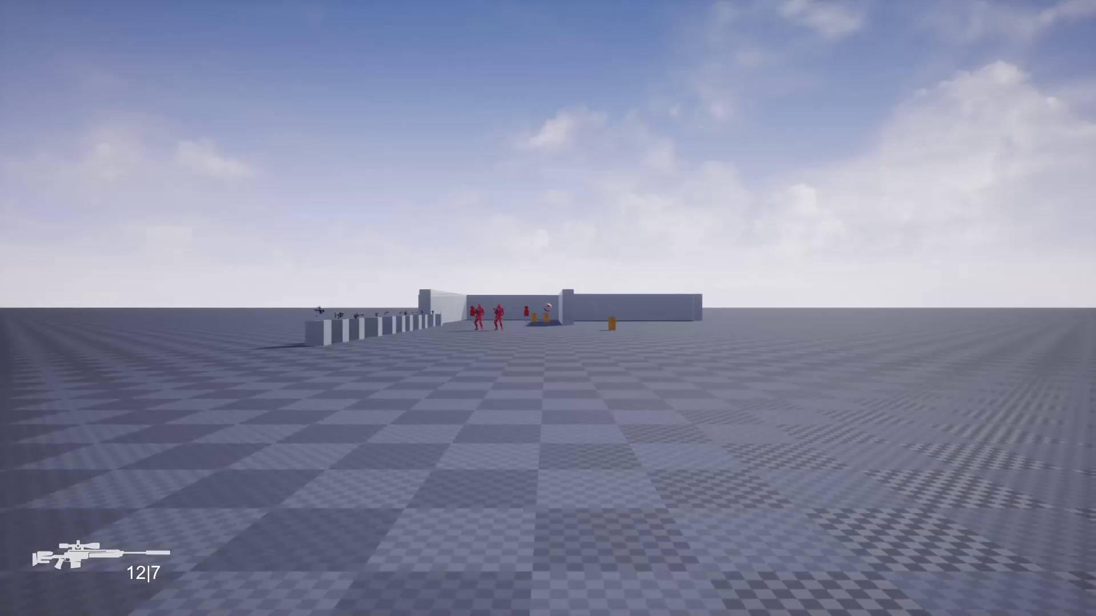
pyautogui.press('w')
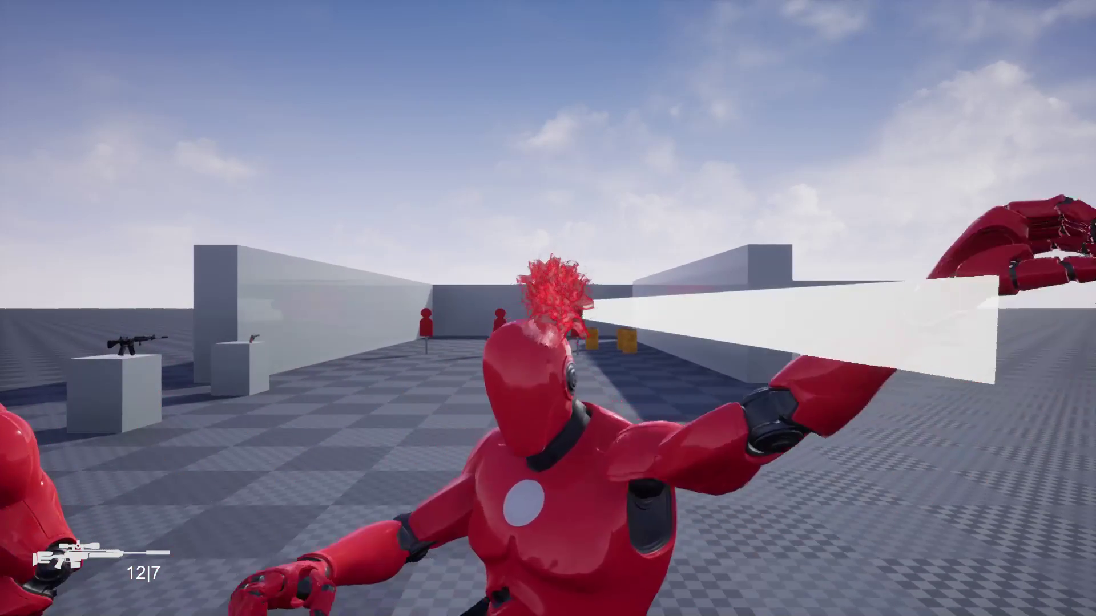
pyautogui.press('Escape')
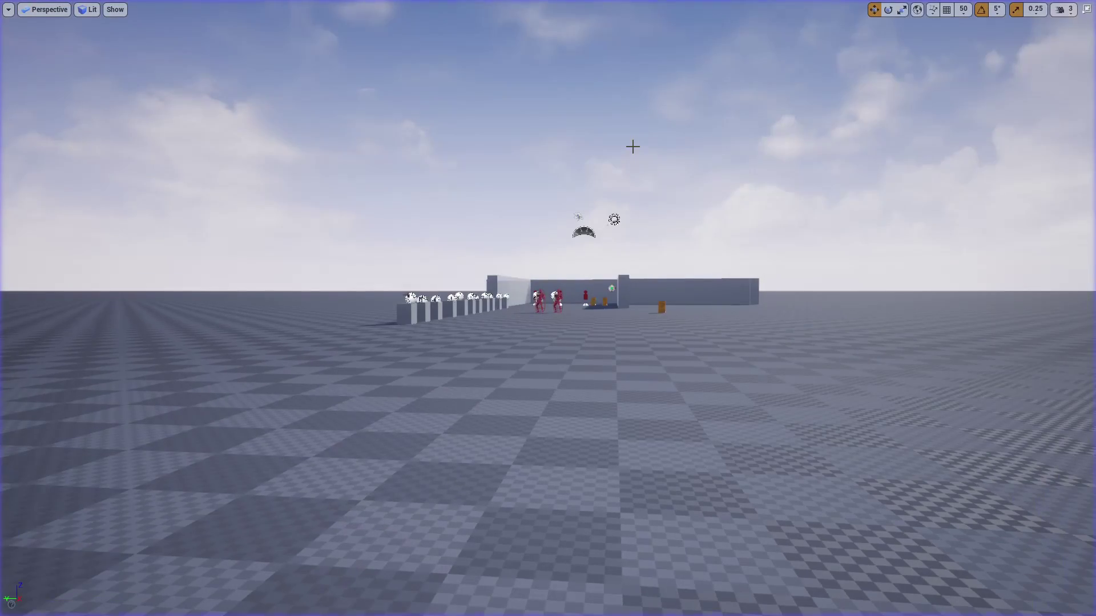
pyautogui.press('F11')
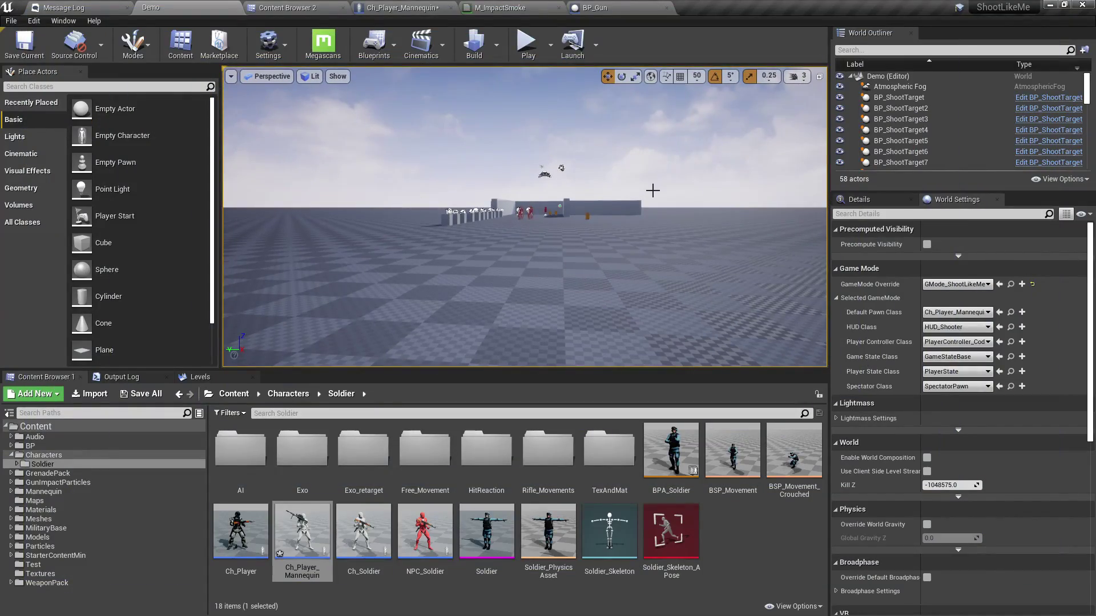
# Open the gun_M82 blueprint from the Guns subfolder of the BP folder
pyautogui.click(326, 7)
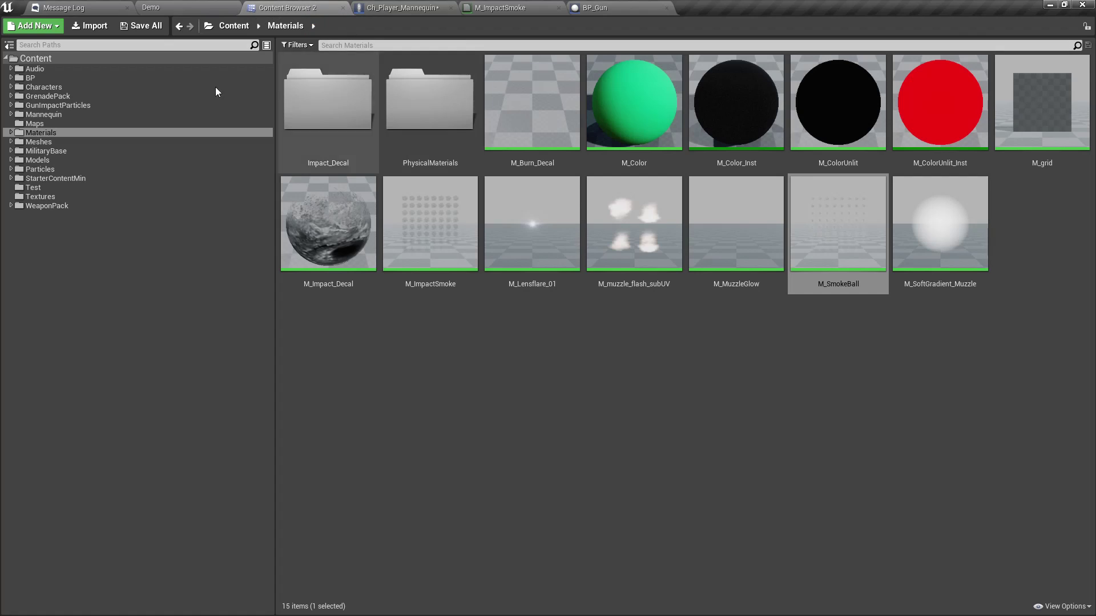
pyautogui.click(76, 78)
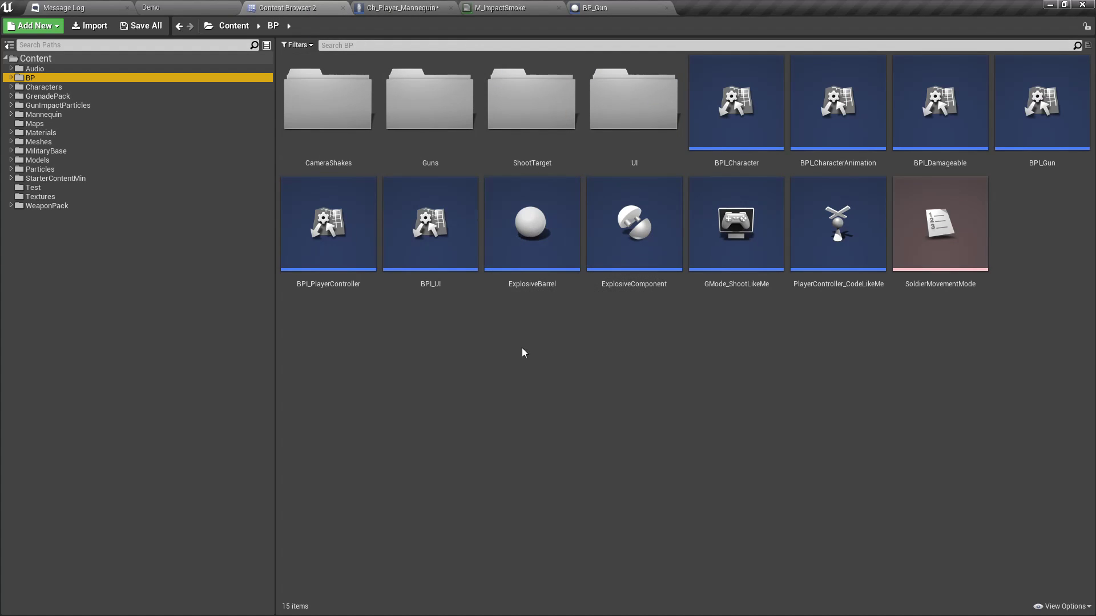
pyautogui.doubleClick(436, 103)
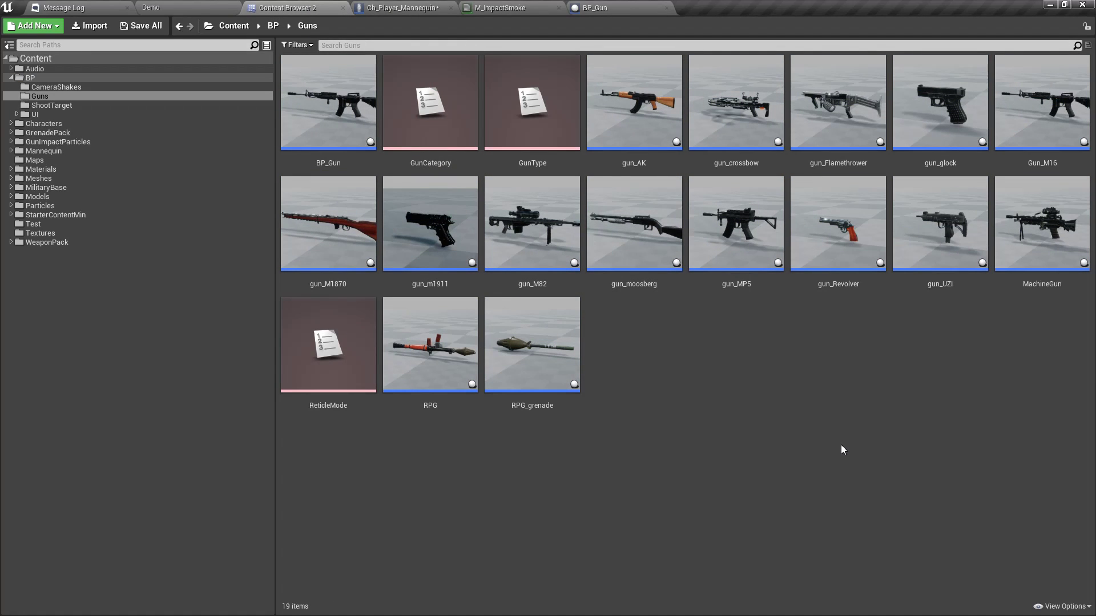
pyautogui.doubleClick(549, 232)
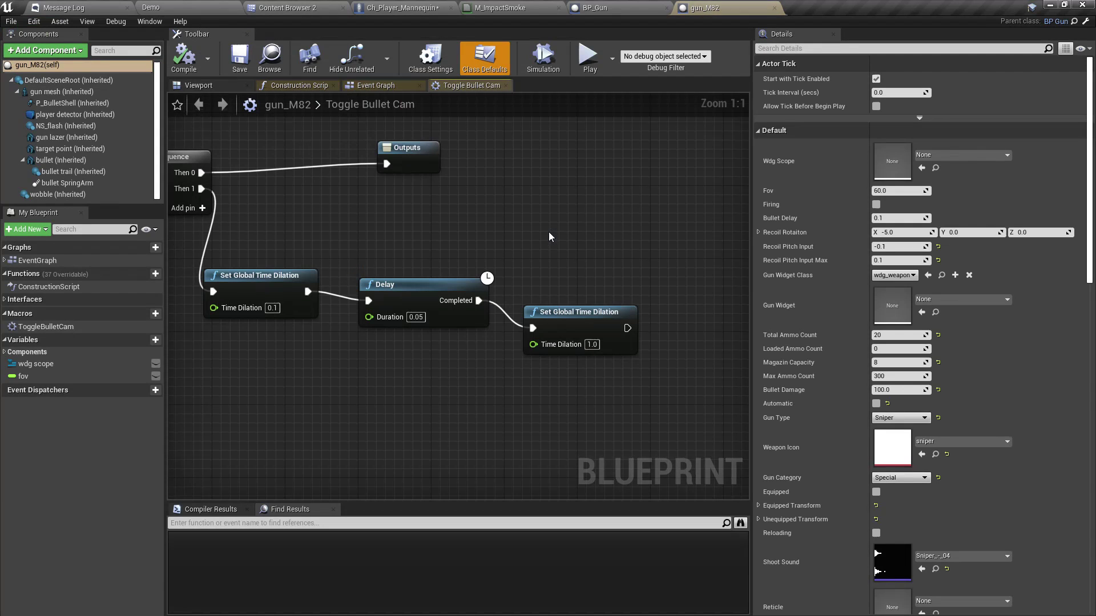
# Select the inherited bullet trail component of gun_M82 and locate its assigned Niagara system asset in the content folders
pyautogui.click(76, 181)
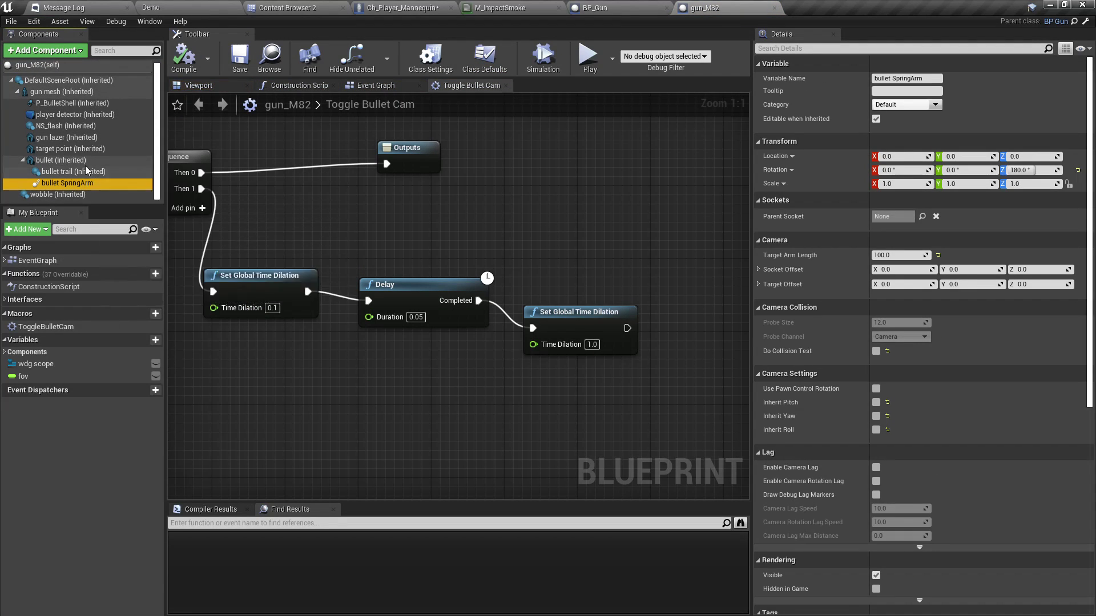
pyautogui.click(67, 160)
pyautogui.click(71, 171)
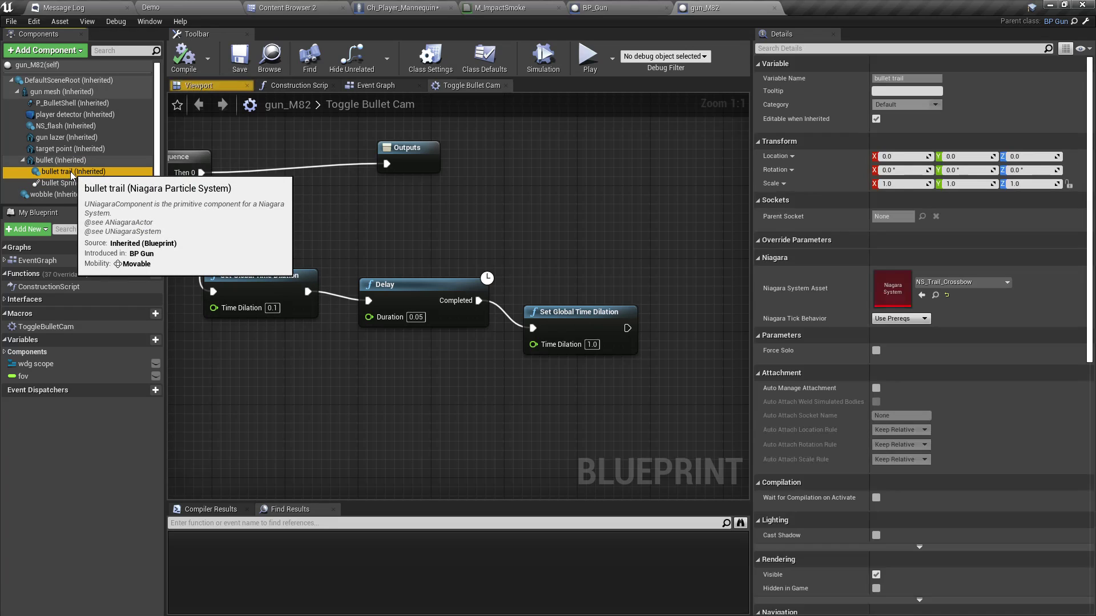
pyautogui.click(936, 296)
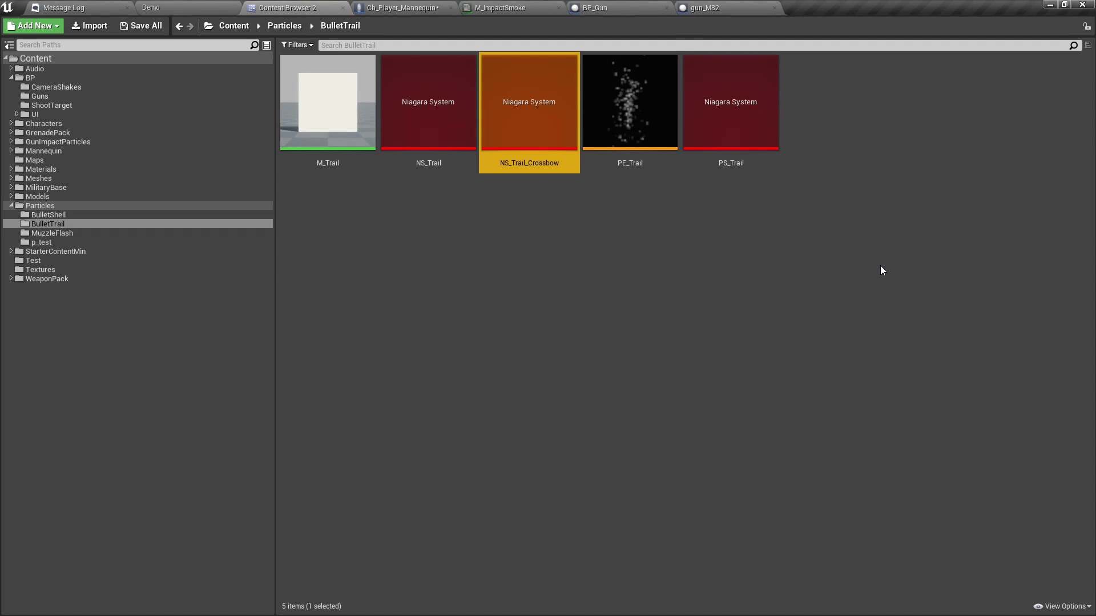
pyautogui.hotkey('ctrl', 'w')
pyautogui.press('BackSpace')
pyautogui.press('BackSpace')
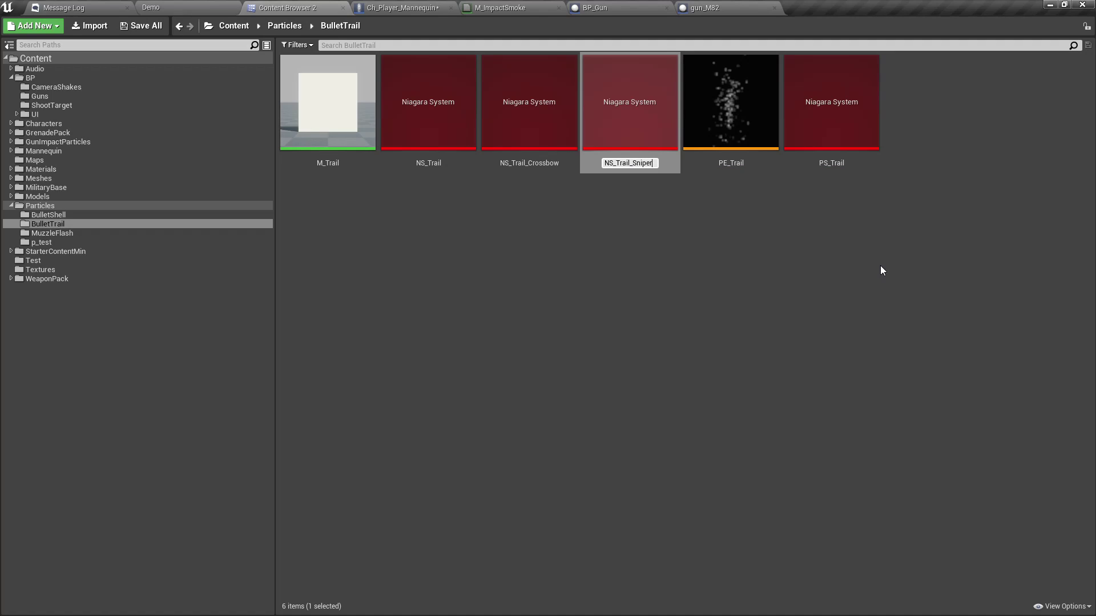
pyautogui.press('Escape')
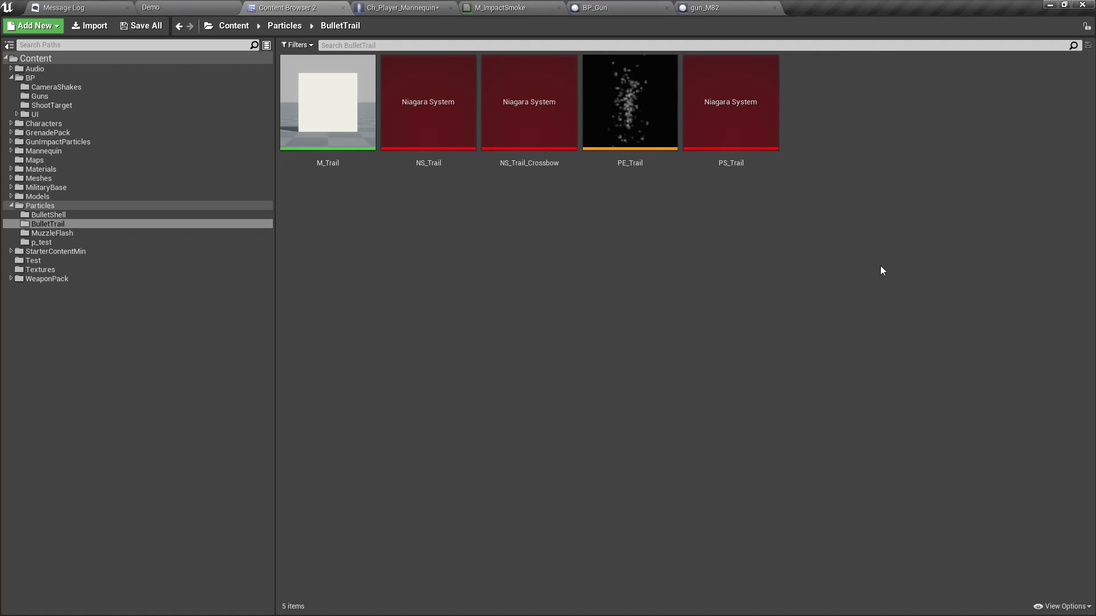
# Start creating a new Niagara System asset in the BulletTrail folder
pyautogui.rightClick(752, 249)
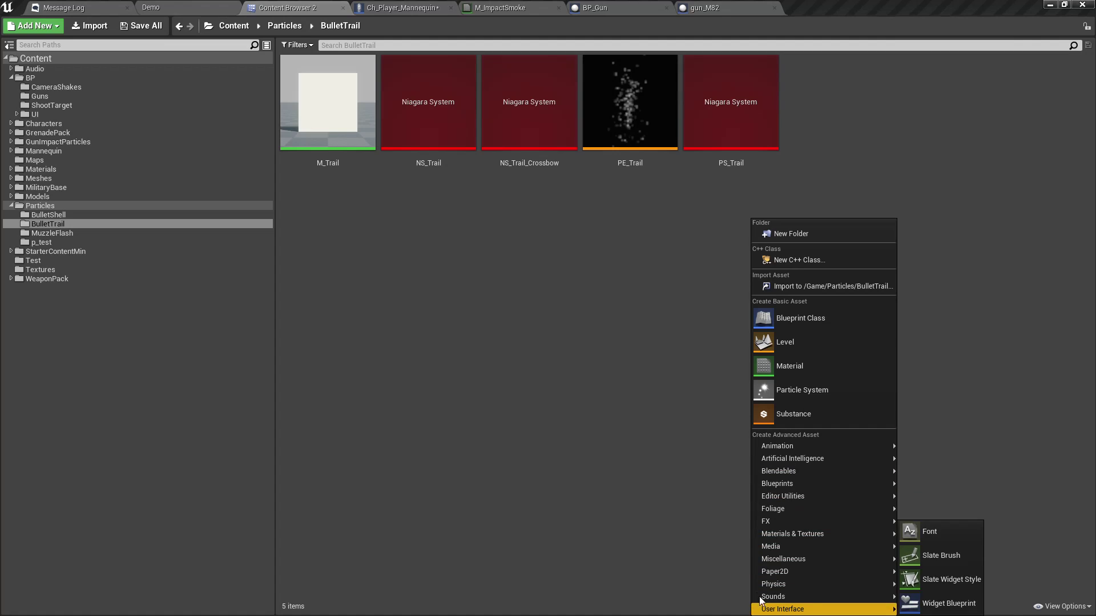
pyautogui.moveTo(799, 521)
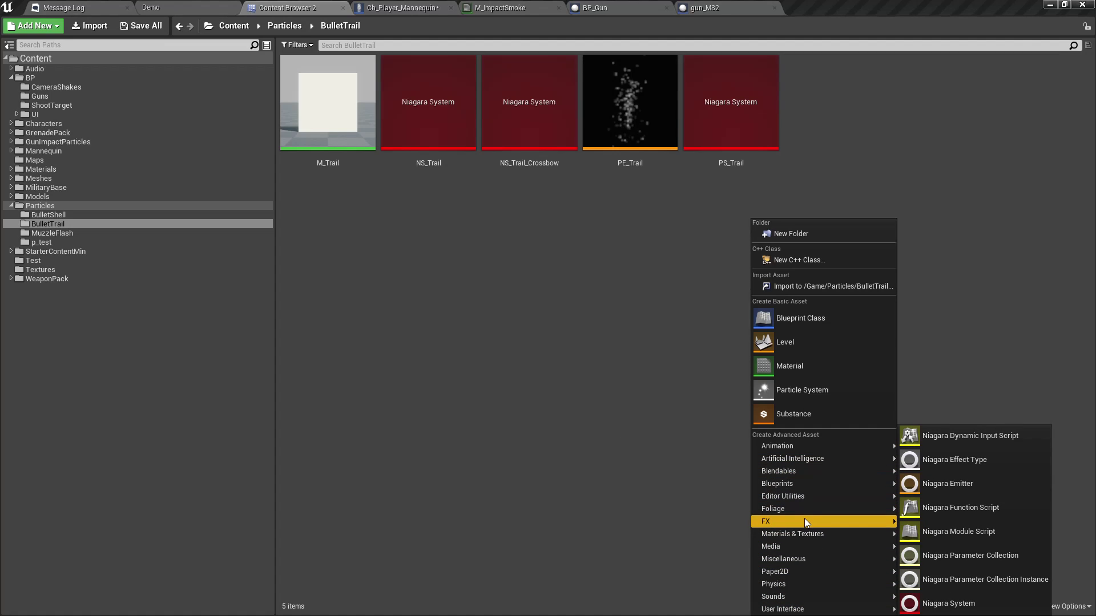
pyautogui.click(948, 602)
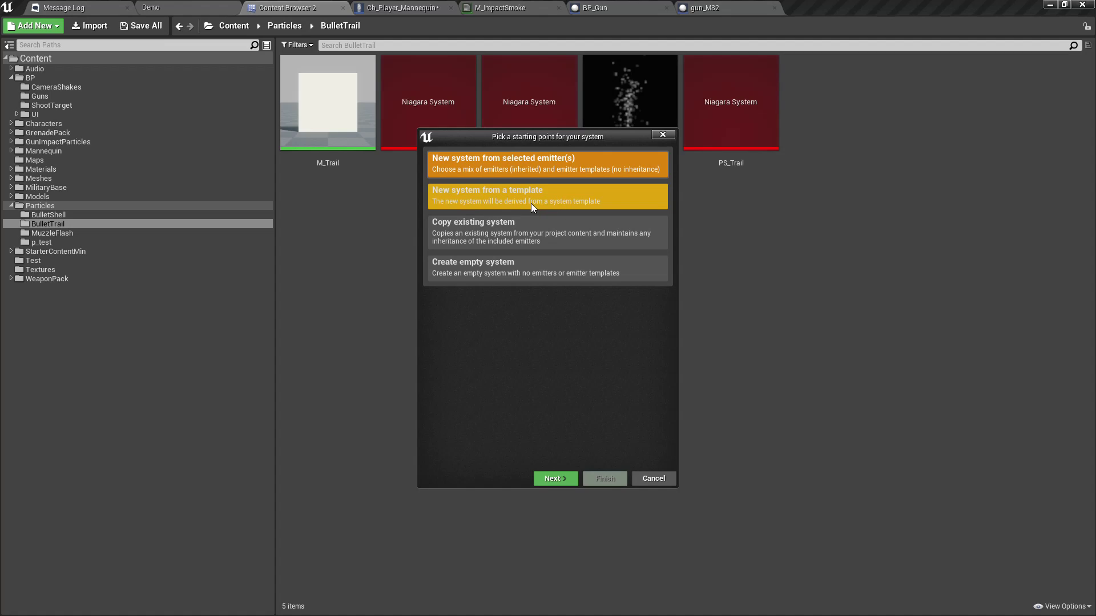
pyautogui.click(531, 204)
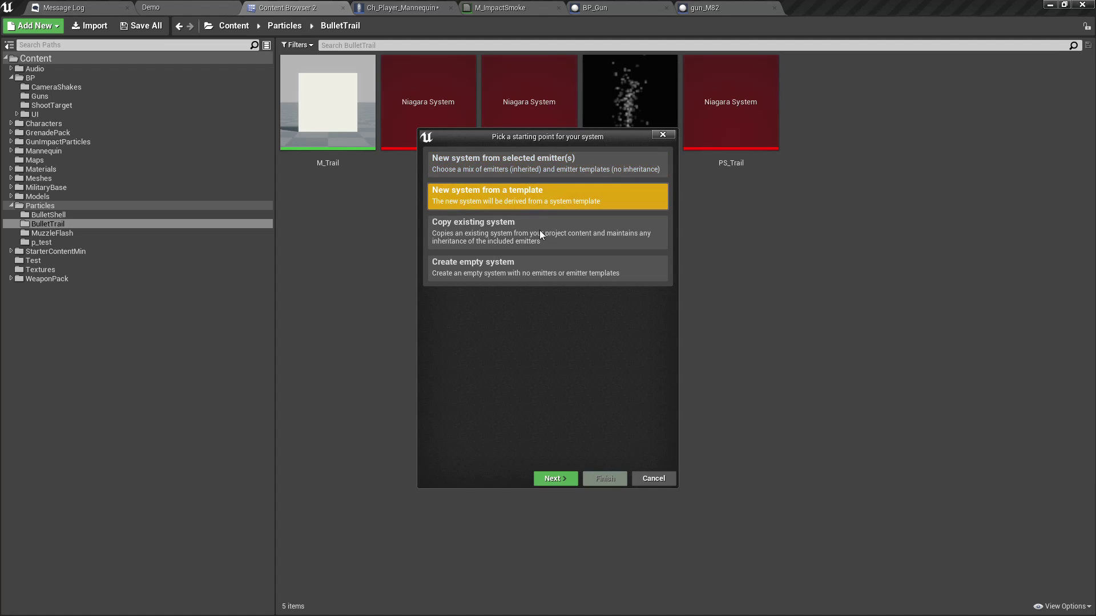
pyautogui.click(547, 478)
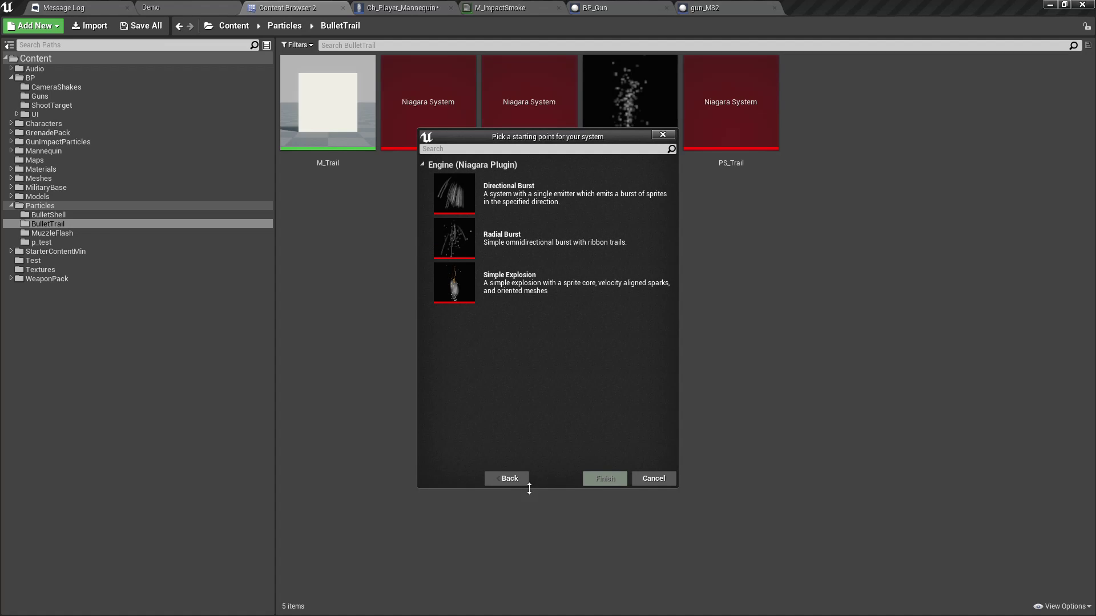
pyautogui.click(511, 479)
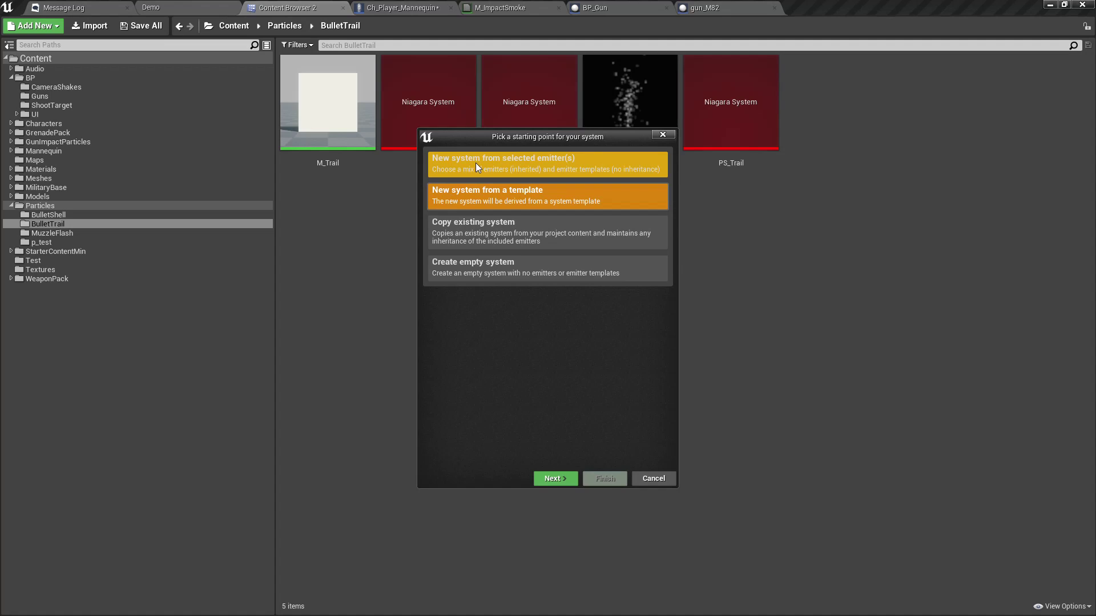
# Base the new Niagara system on selected emitters, adding the Fountain template as its emitter
pyautogui.click(477, 163)
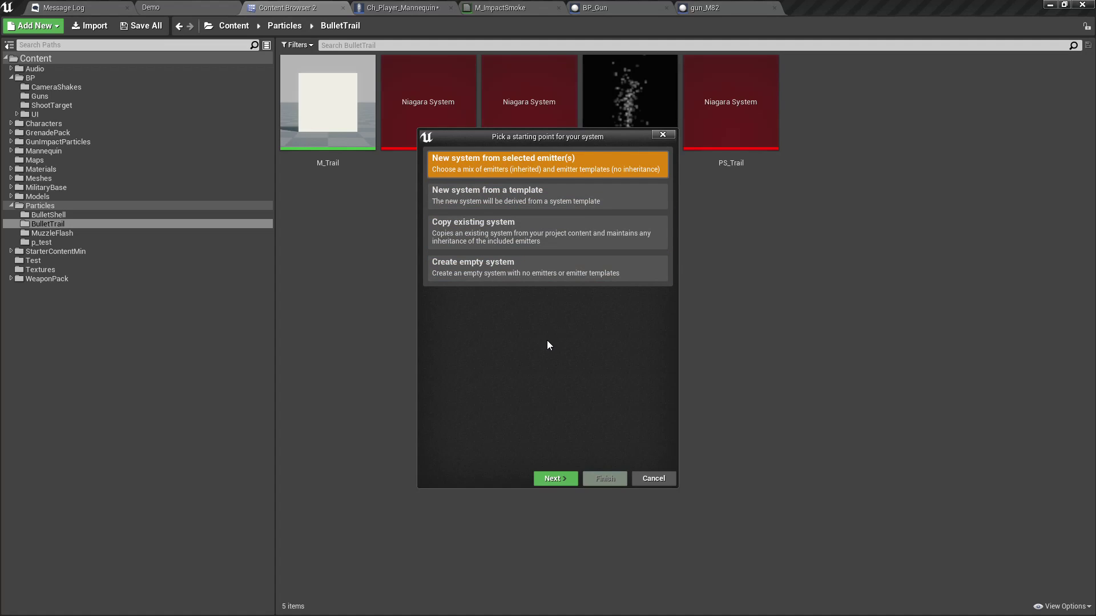
pyautogui.click(547, 480)
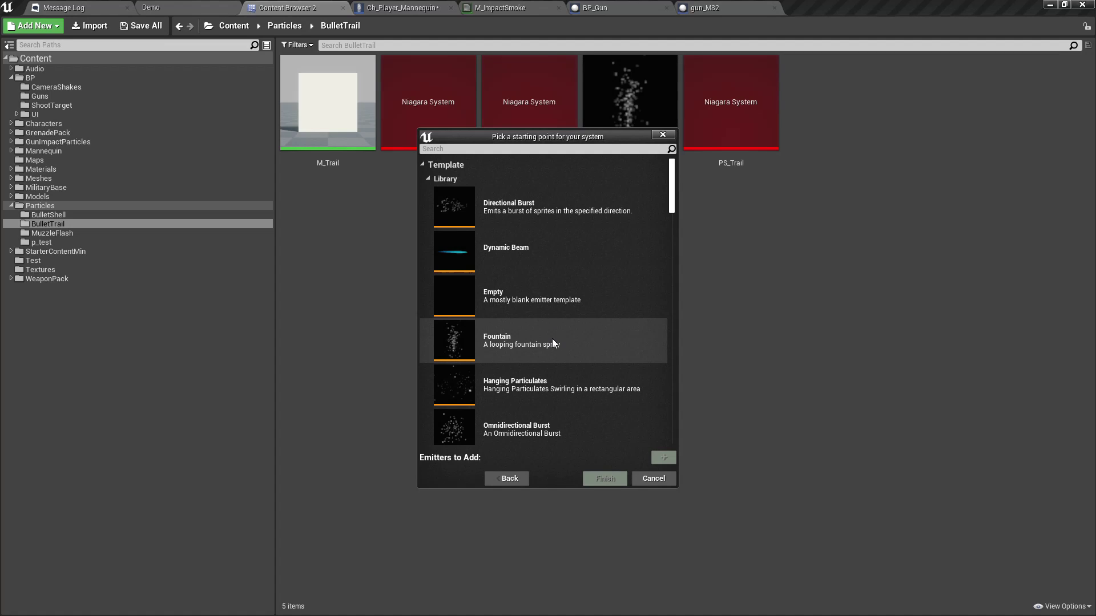
pyautogui.scroll(-2, 559, 339)
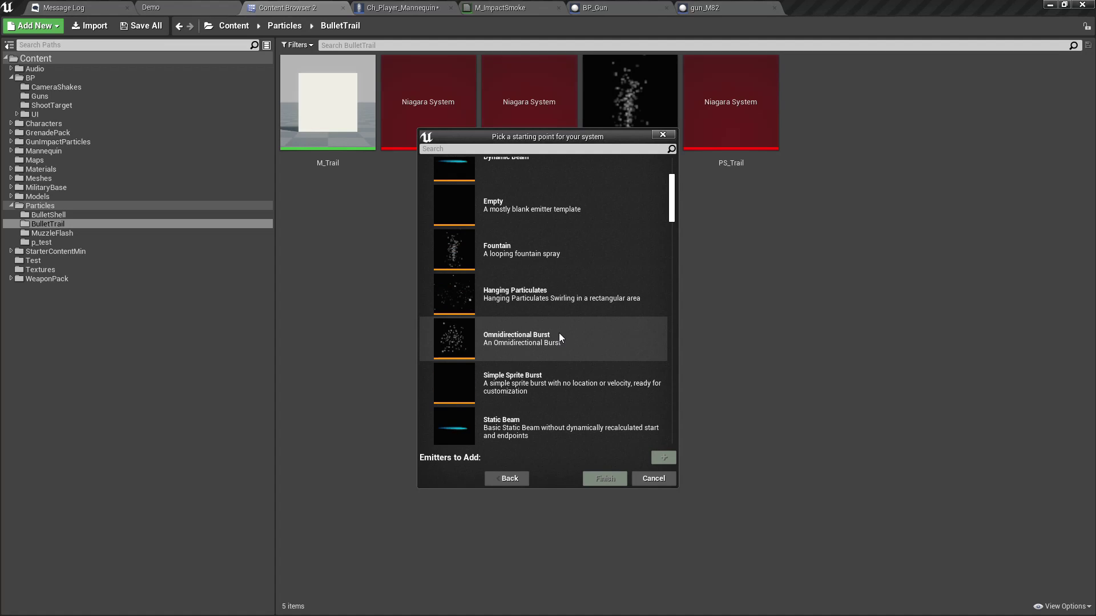
pyautogui.scroll(2, 560, 337)
pyautogui.click(501, 342)
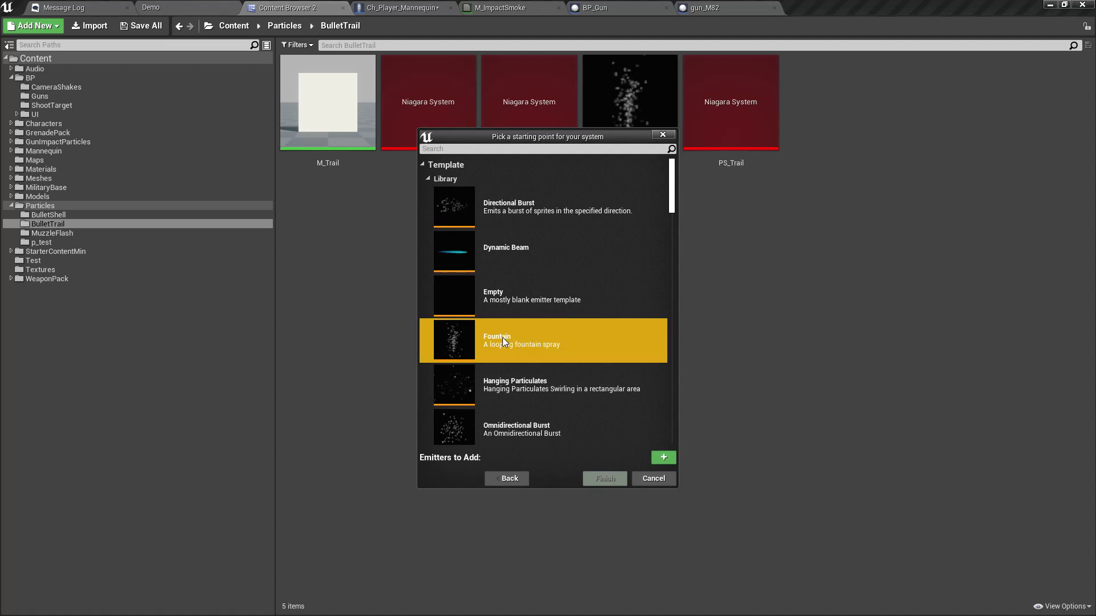
pyautogui.click(665, 457)
pyautogui.click(606, 481)
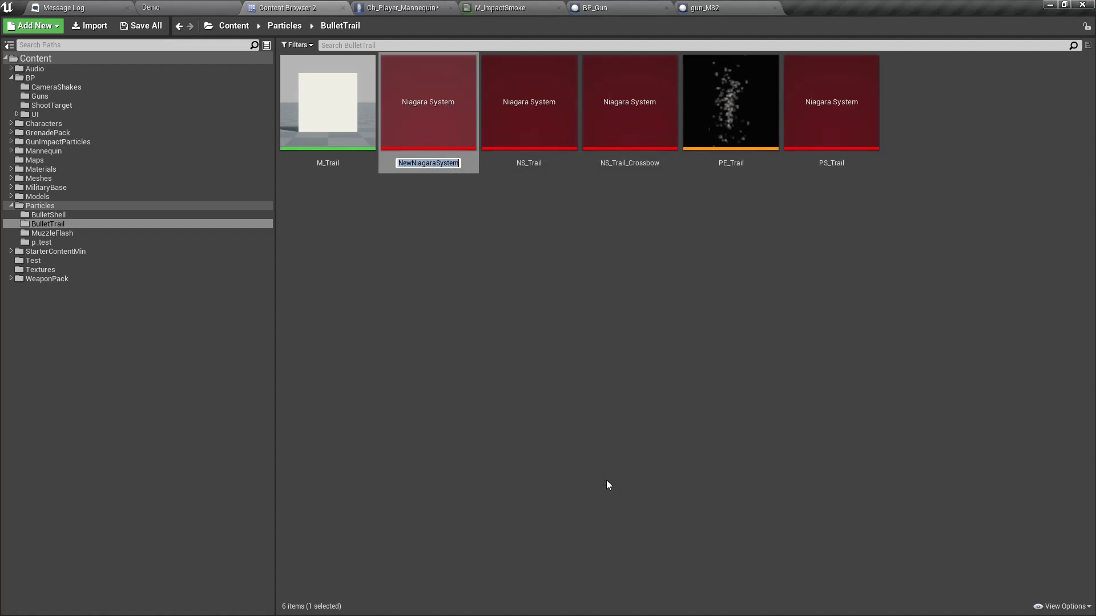
# Name the new Niagara system NS_Trail_Sniper and open it for editing
pyautogui.write('NS_')
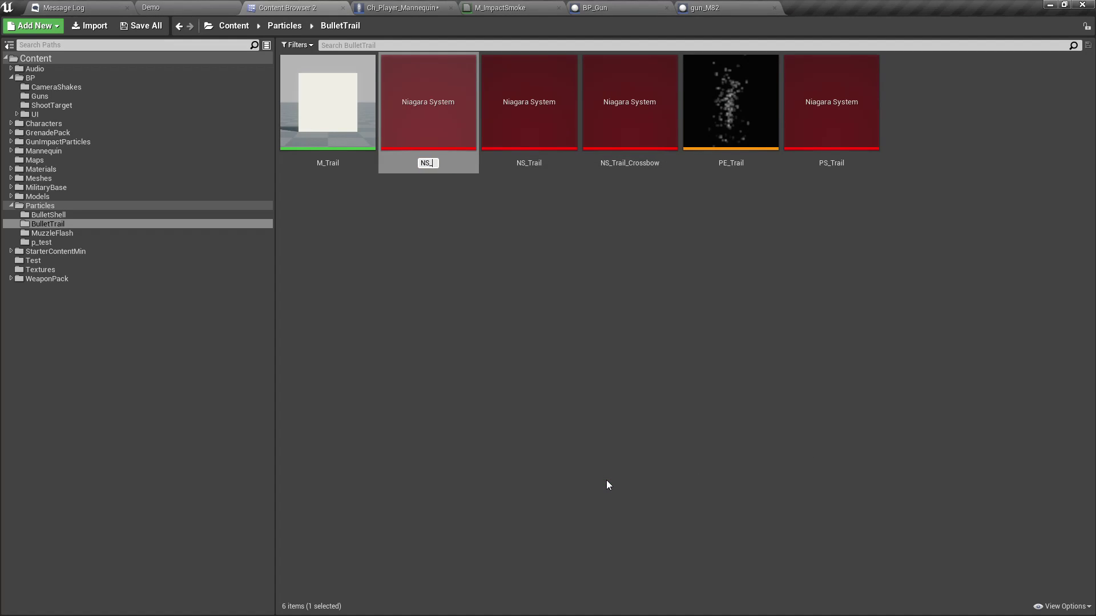
pyautogui.write('Trail_Sniper')
pyautogui.press('Return')
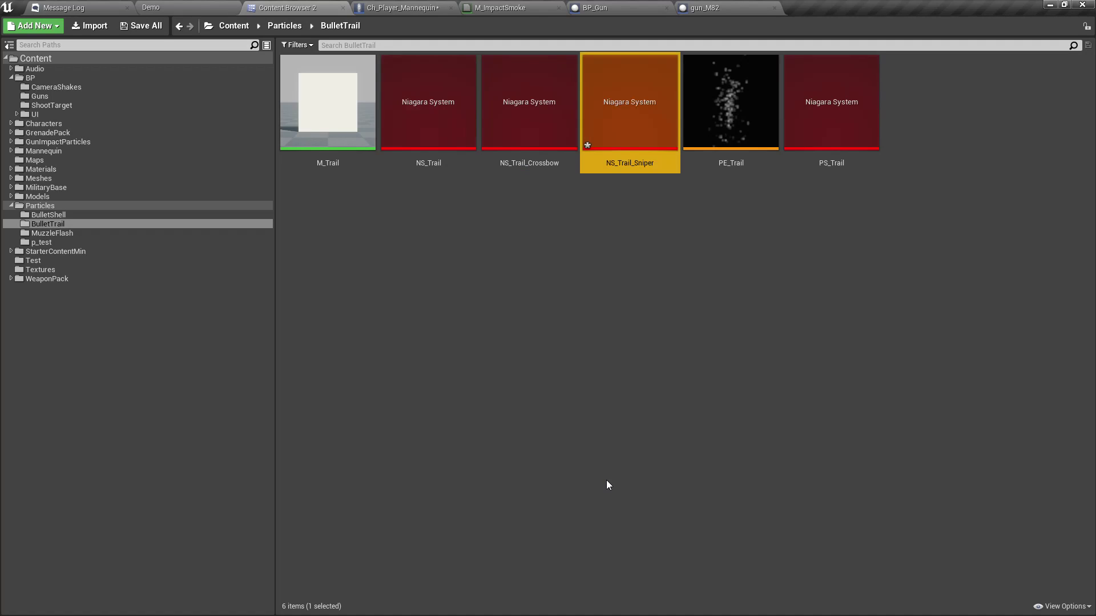
pyautogui.press('Return')
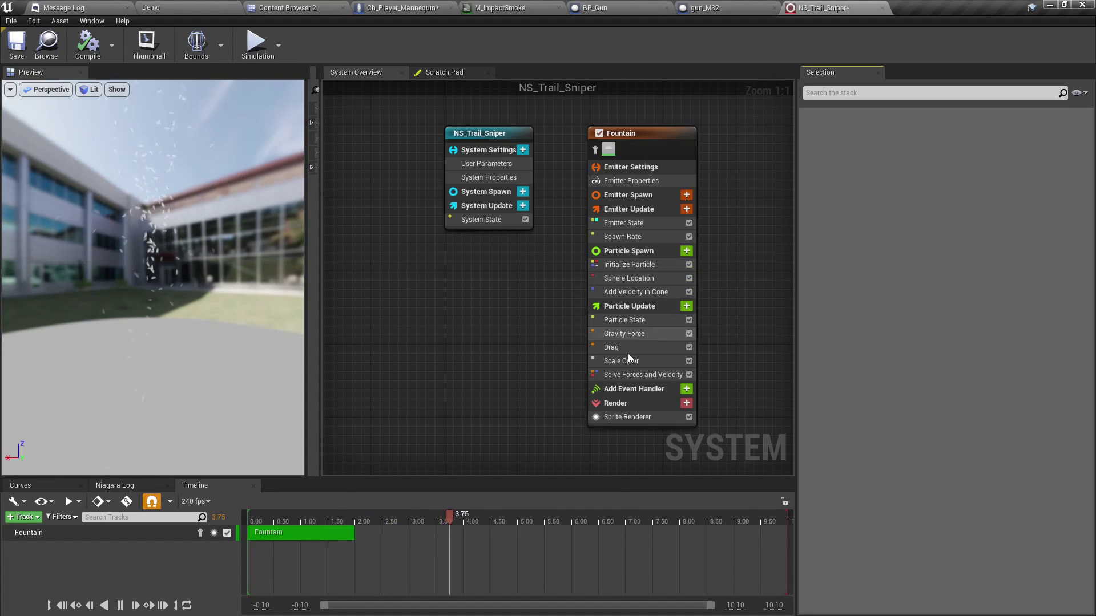
# Delete the Sphere Location, Add Velocity in Cone and Gravity Force modules from the Fountain emitter
pyautogui.click(635, 280)
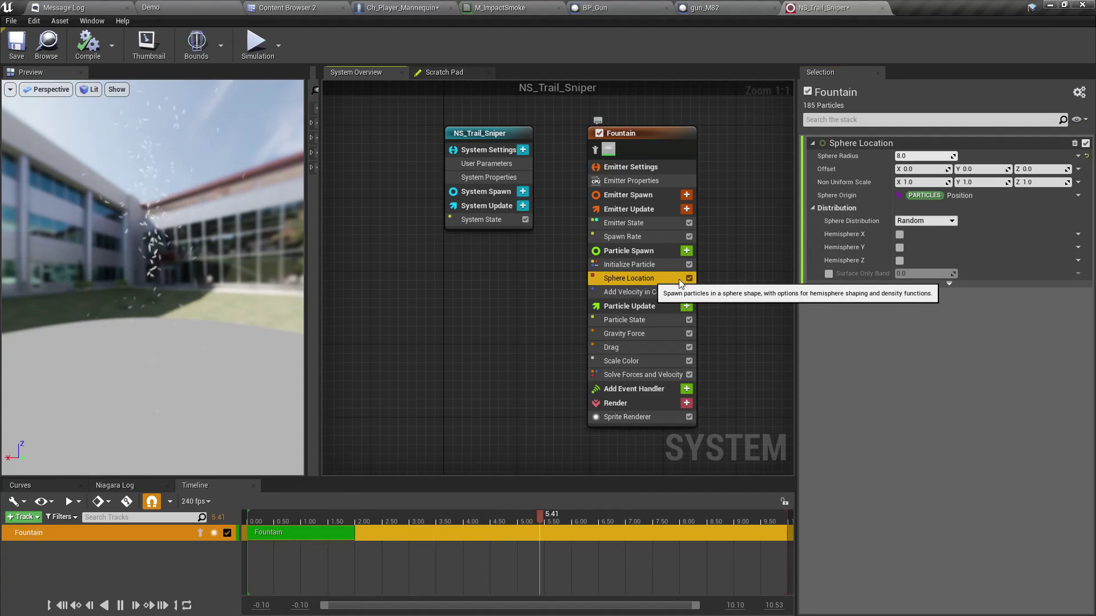
pyautogui.click(1075, 143)
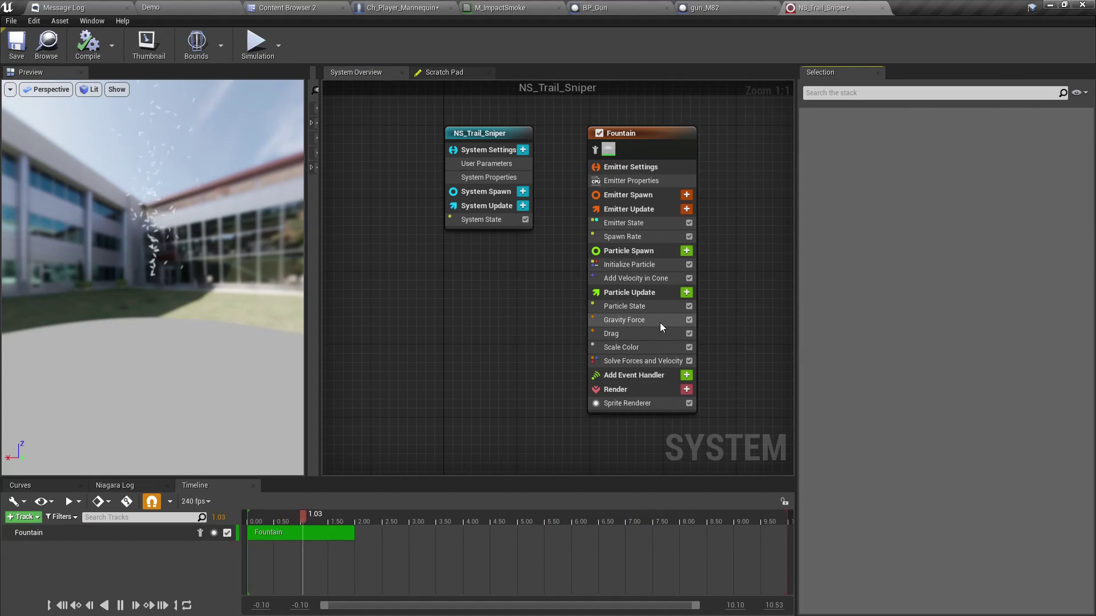
pyautogui.click(663, 279)
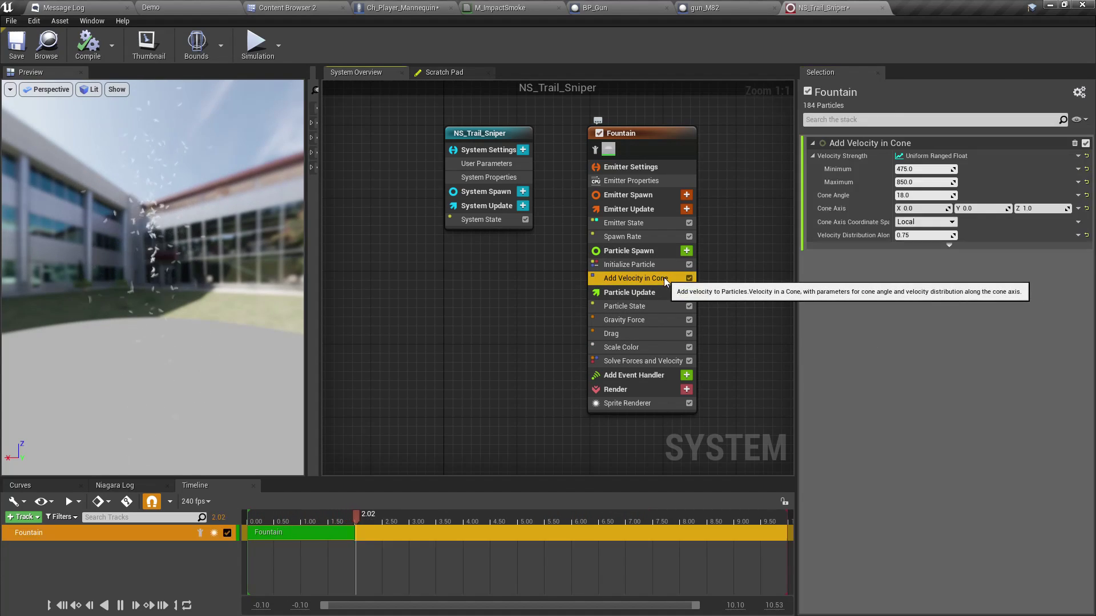
pyautogui.click(1074, 143)
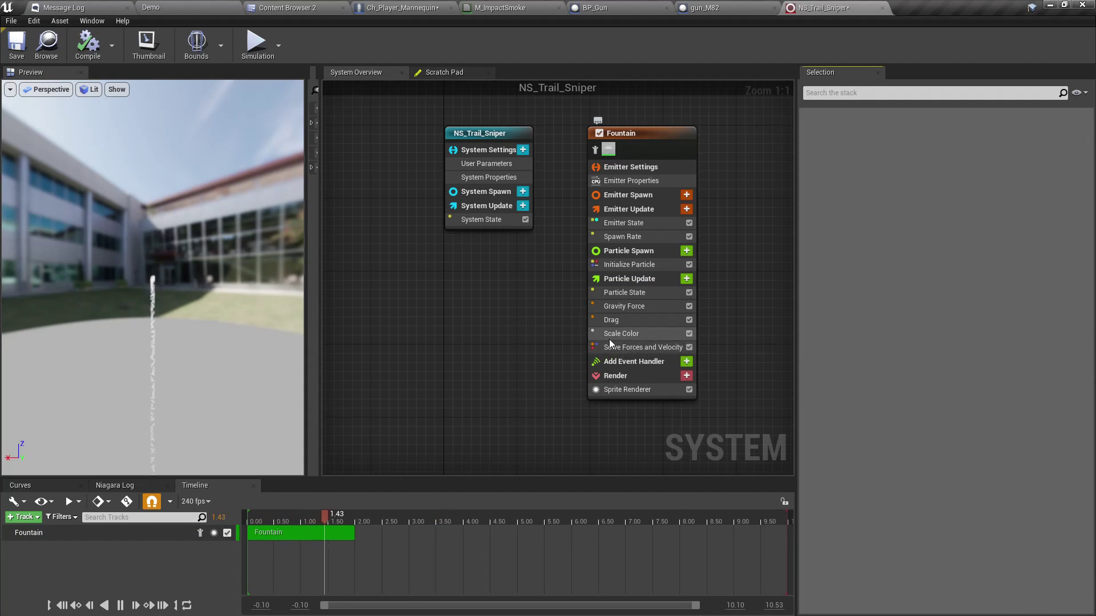
pyautogui.click(662, 307)
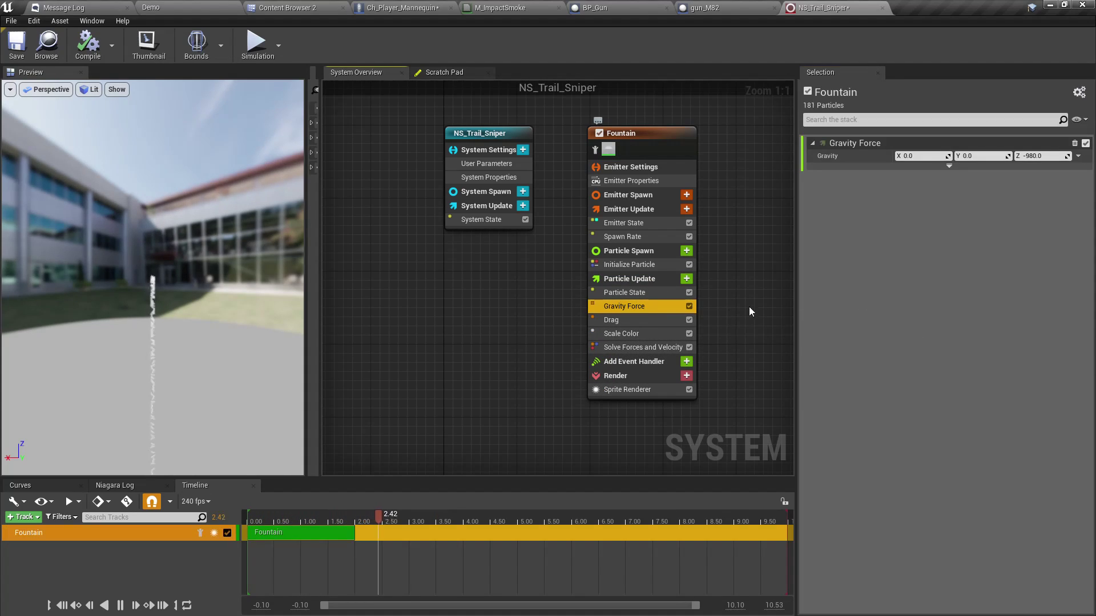
pyautogui.click(1075, 143)
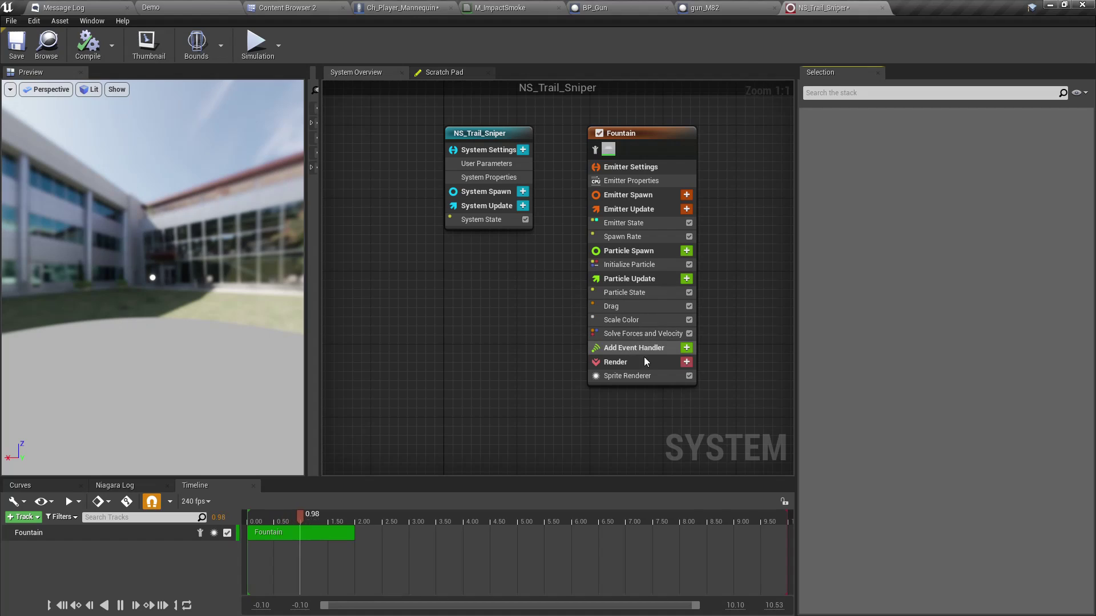
# Add an Add Velocity module to the emitter's Particle Update group and fix its dependency issue by repositioning it
pyautogui.click(686, 279)
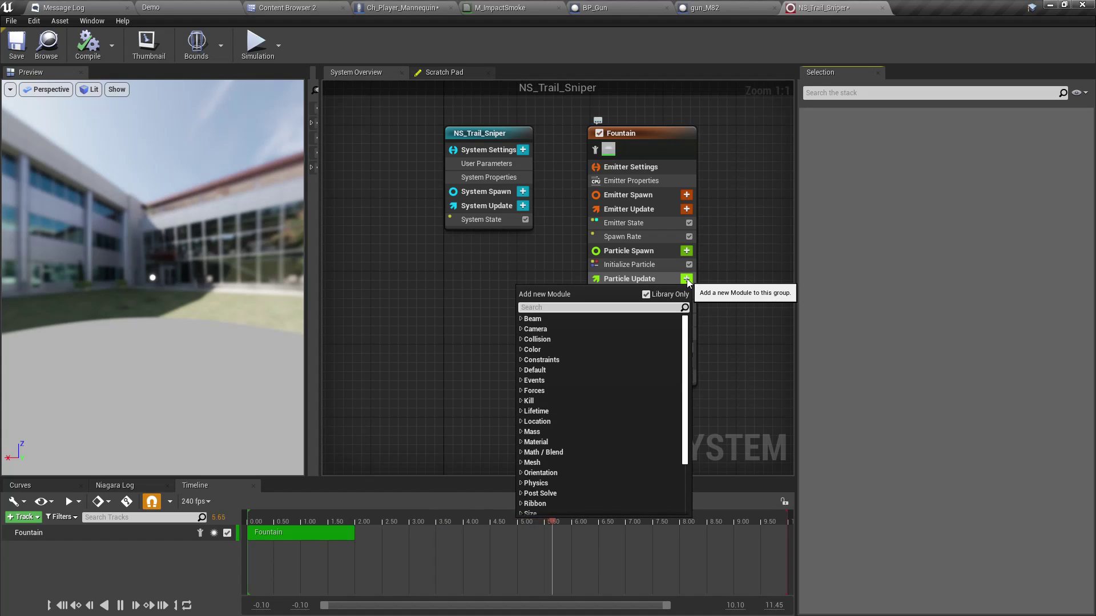
pyautogui.write('veloc')
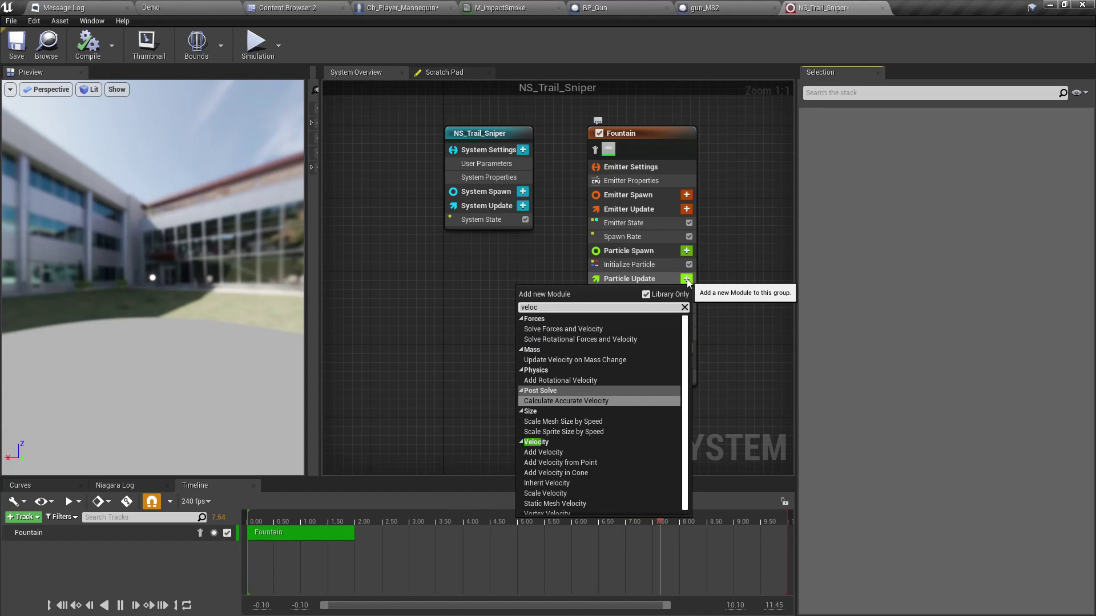
pyautogui.press('Down')
pyautogui.press('Down')
pyautogui.press('Down')
pyautogui.press('Down')
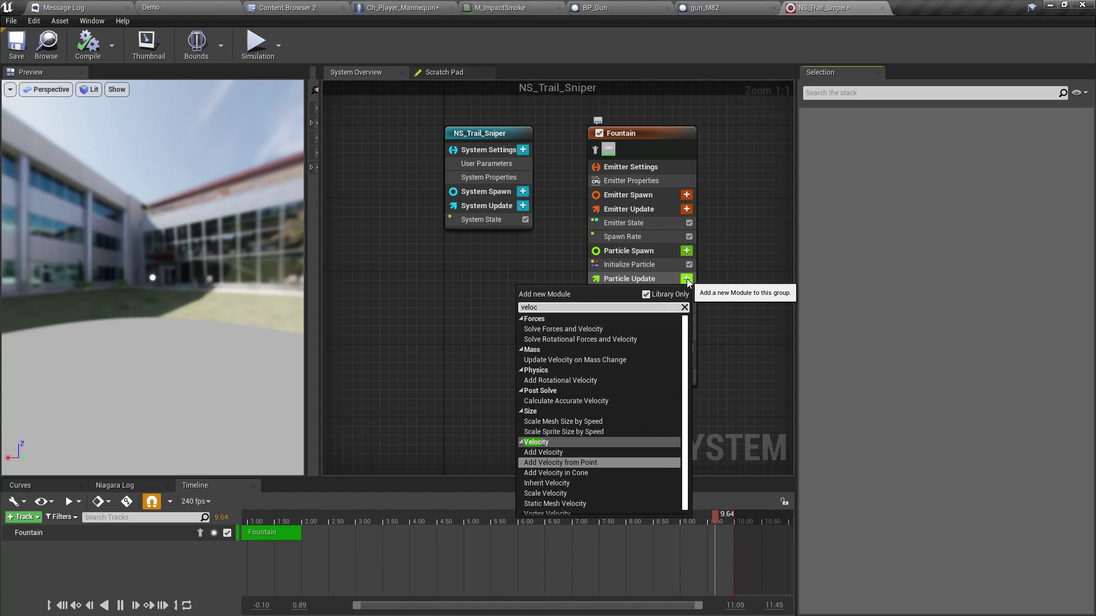
pyautogui.press('Up')
pyautogui.press('Return')
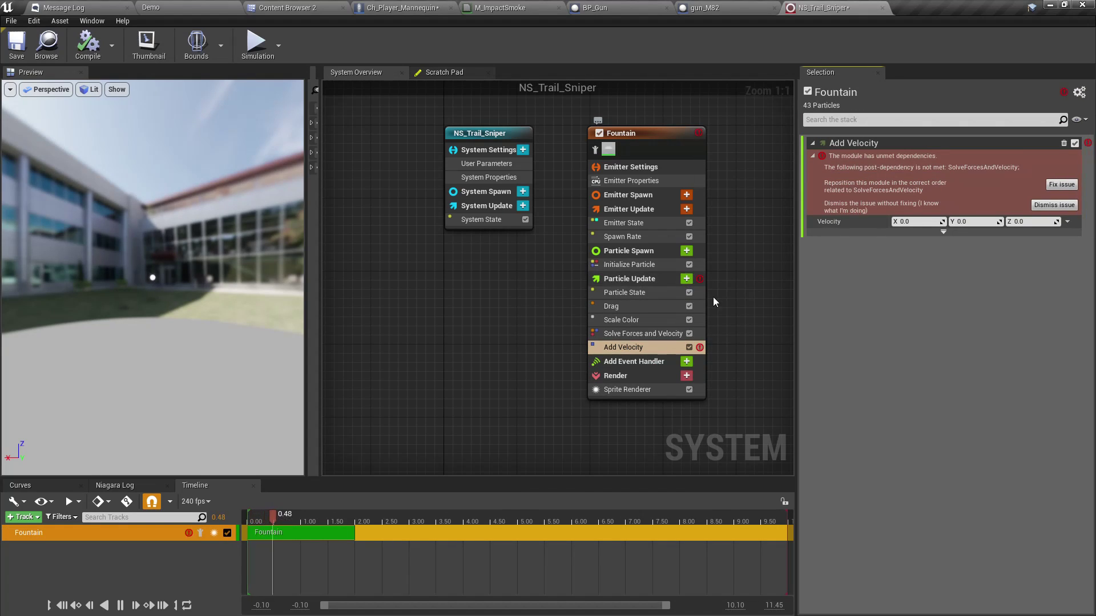
pyautogui.click(1061, 184)
# Set the X velocity of the Add Velocity module to 1
pyautogui.click(929, 157)
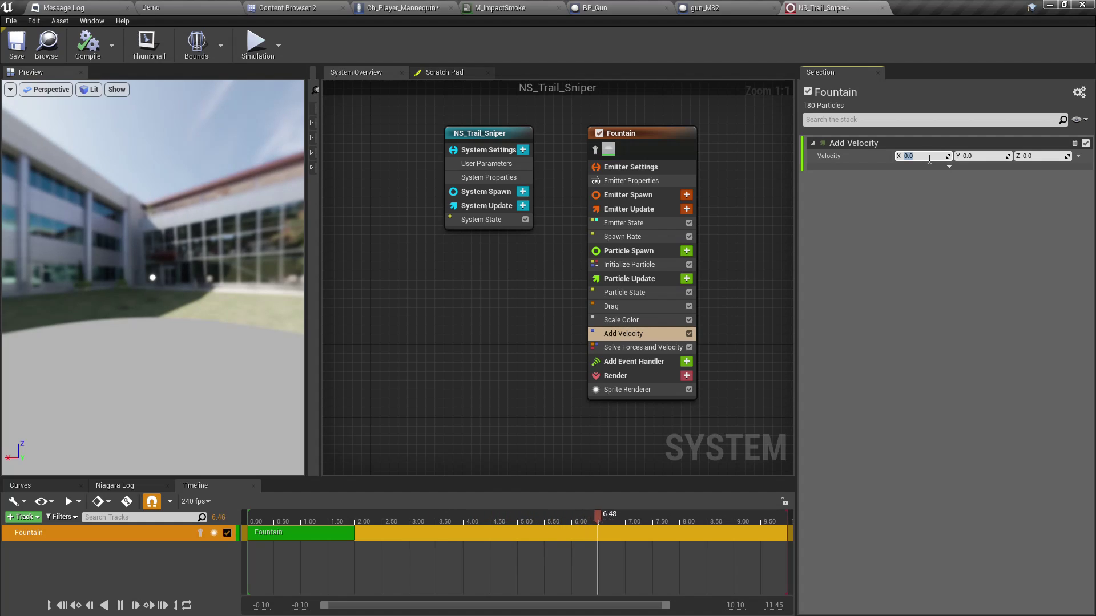
pyautogui.write('1')
pyautogui.press('Return')
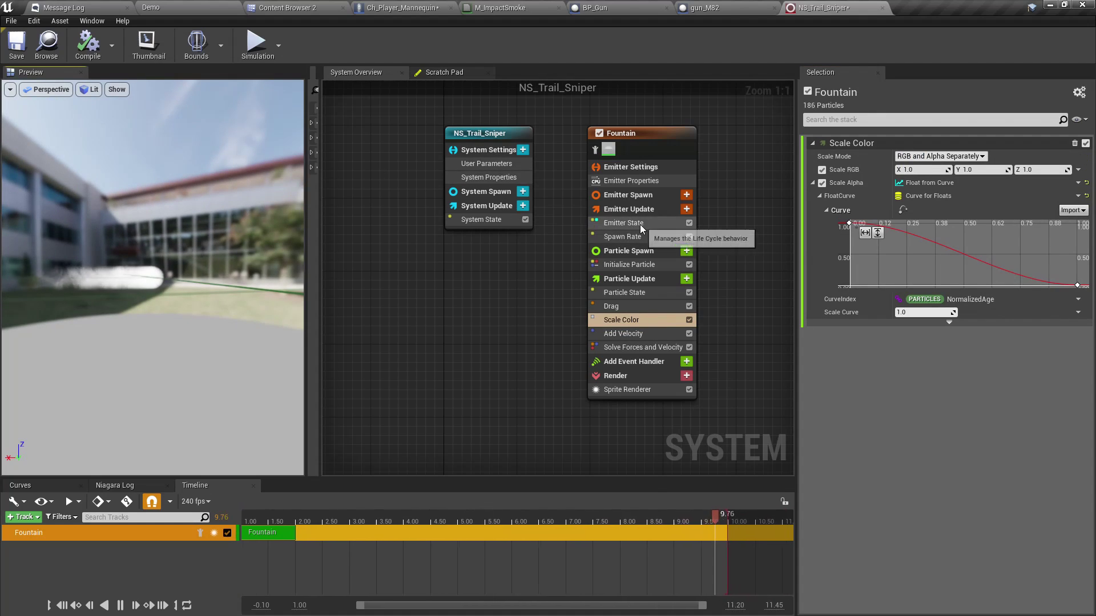
# Set the Fountain emitter's spawn rate to 1000
pyautogui.click(619, 236)
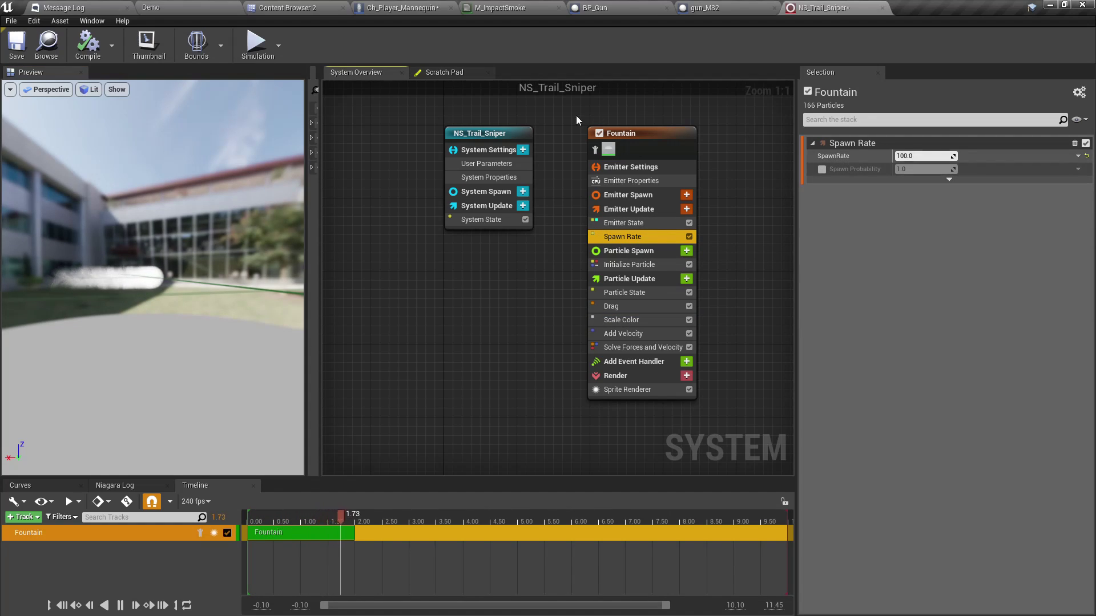
pyautogui.click(924, 156)
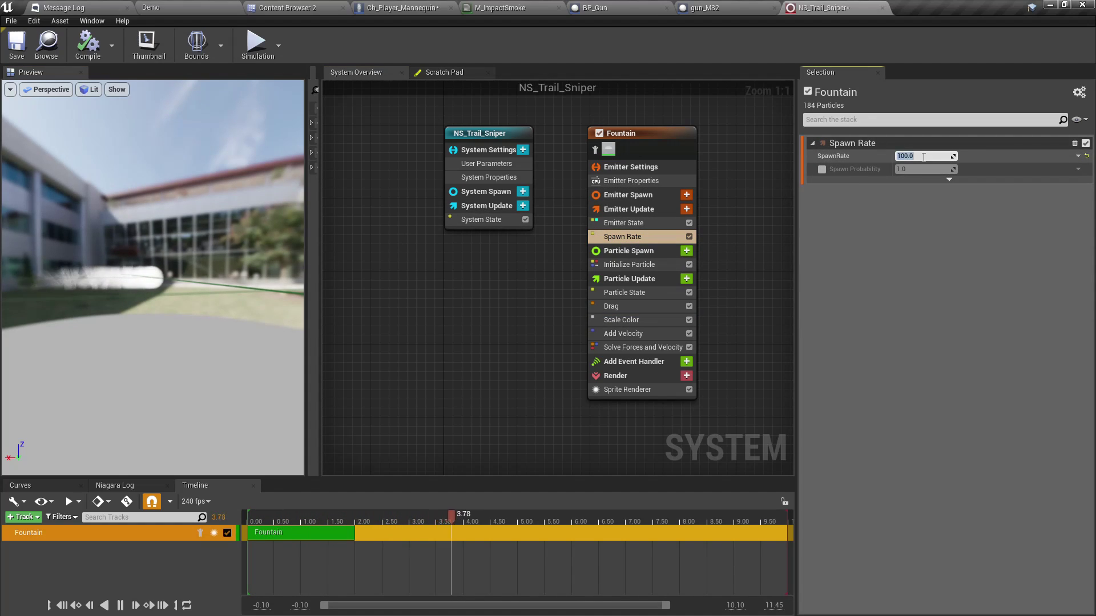
pyautogui.press('Right')
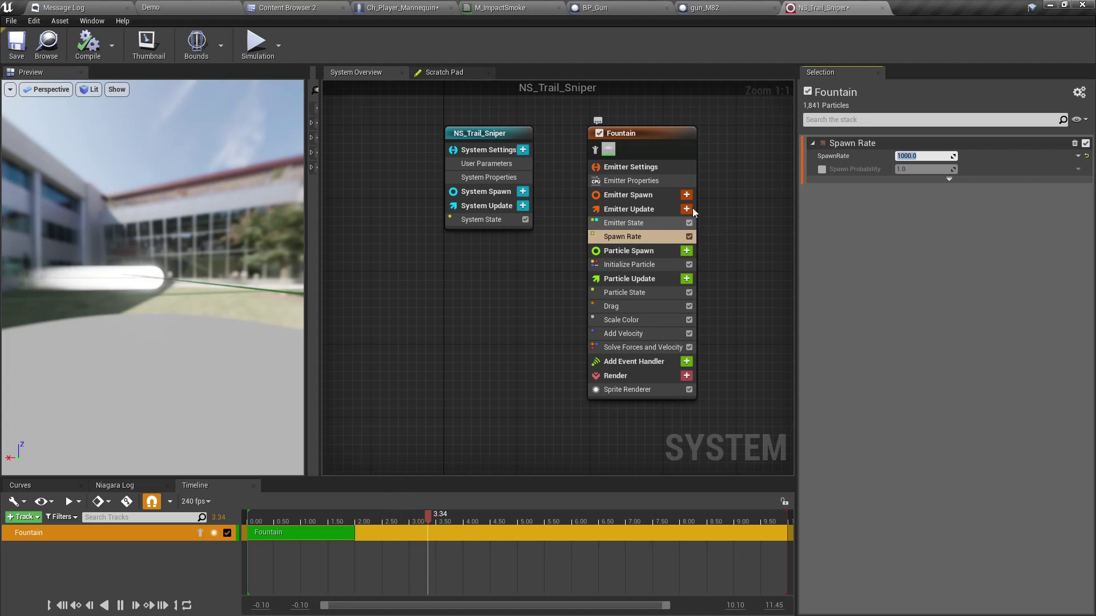
# Set the emitter's Sim Target to GPUCompute Sim, enable Fixed Bounds and compile the system
pyautogui.click(622, 181)
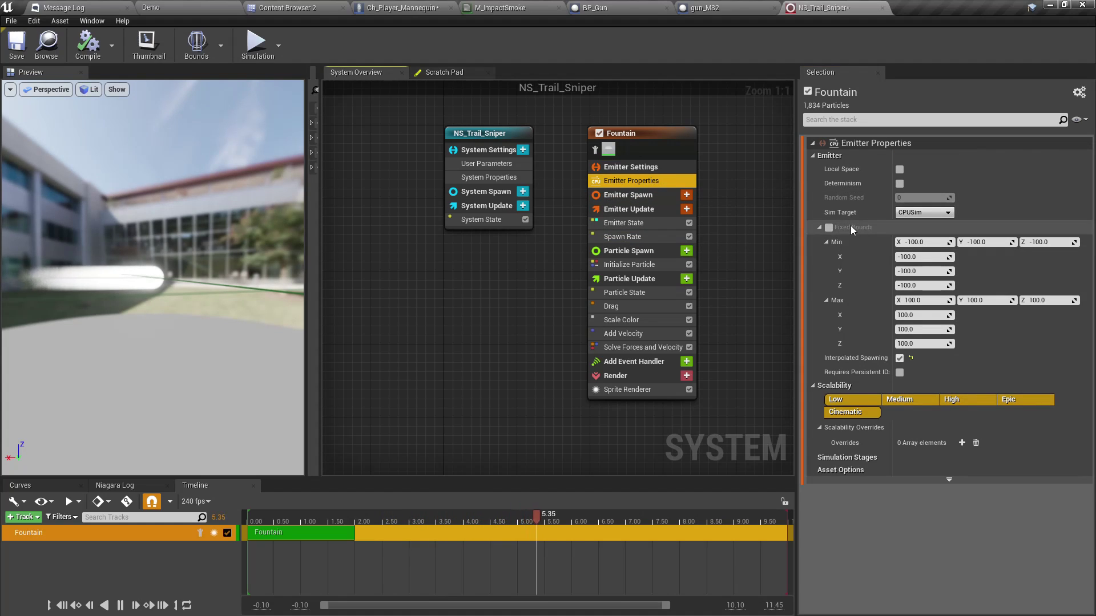
pyautogui.click(925, 240)
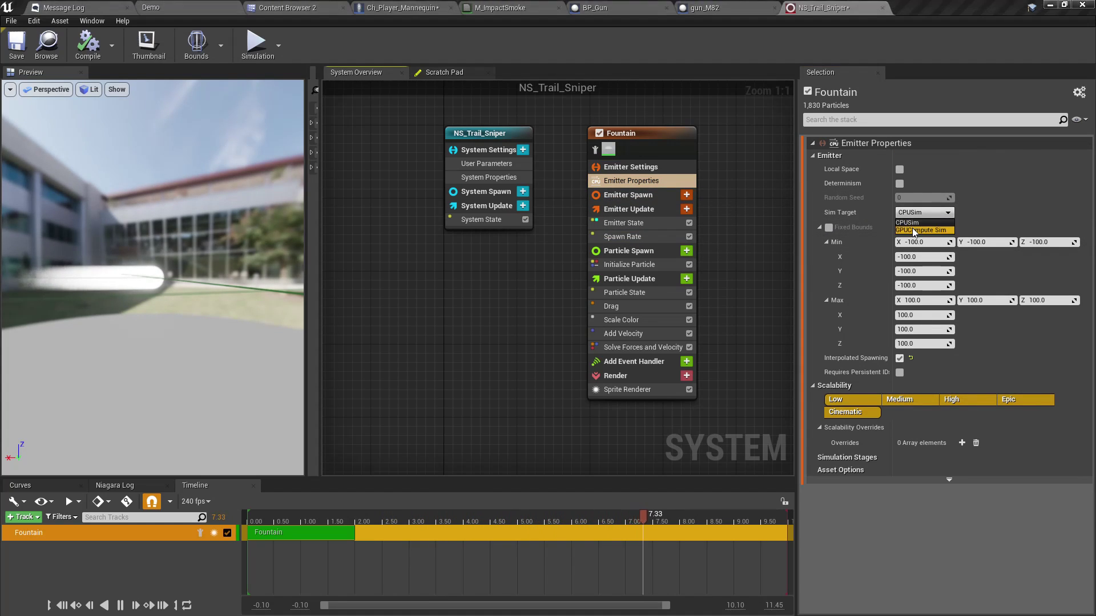
pyautogui.click(828, 258)
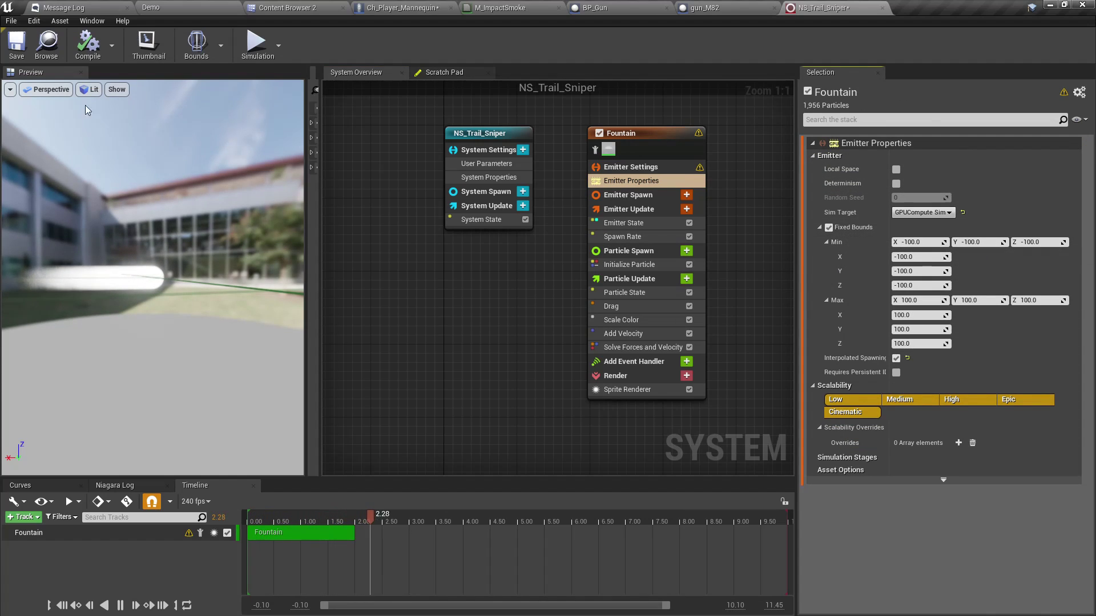
pyautogui.click(89, 44)
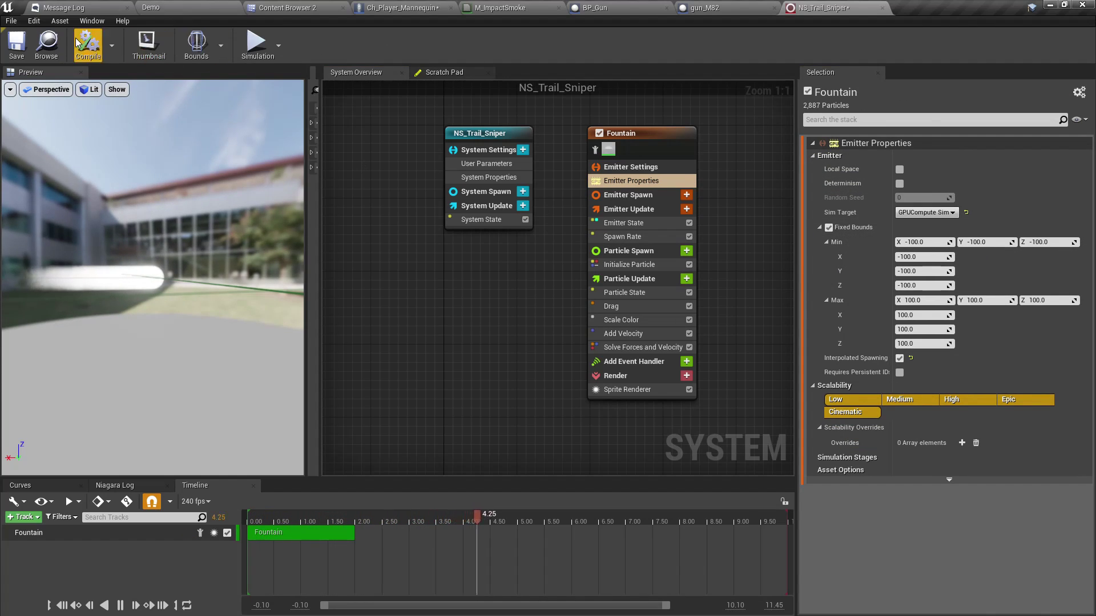
# Locate NS_Trail_Sniper in the content folders and assign it as gun_M82's bullet trail Niagara system asset
pyautogui.click(47, 44)
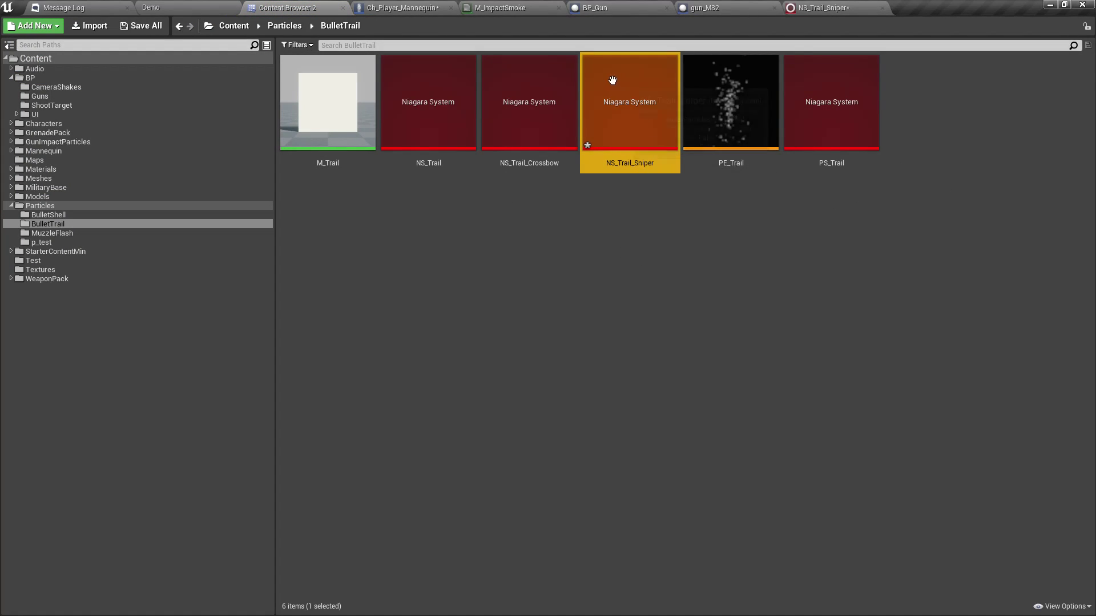
pyautogui.click(711, 10)
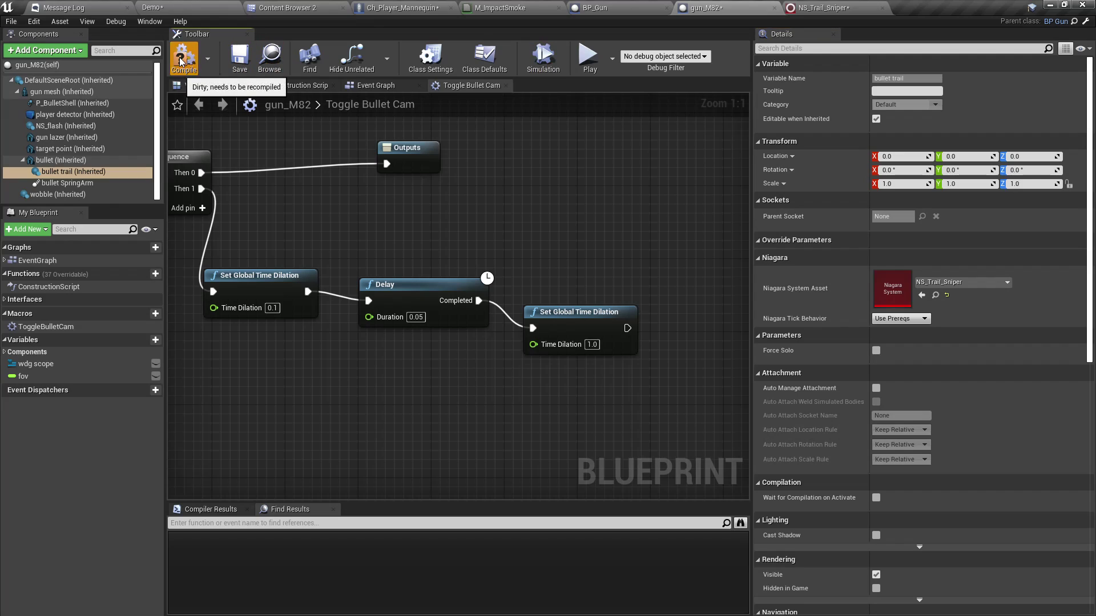
# Play the Demo level full screen, zoom the sniper scope in on the red enemies and fire a test shot
pyautogui.click(182, 7)
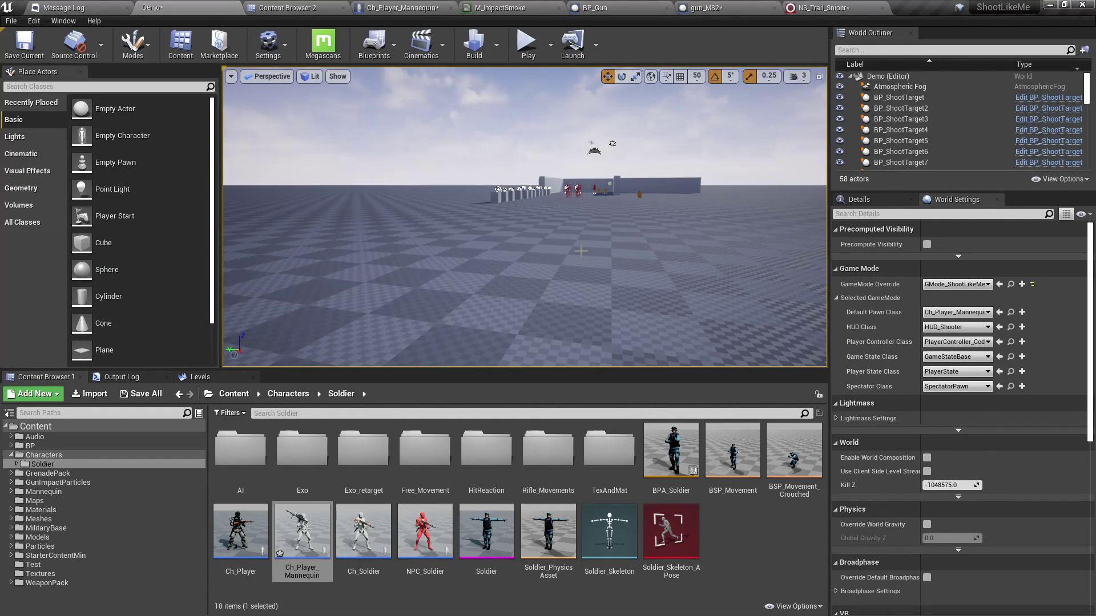
pyautogui.press('F11')
pyautogui.hotkey('alt', 'p')
pyautogui.rightClick(548, 308)
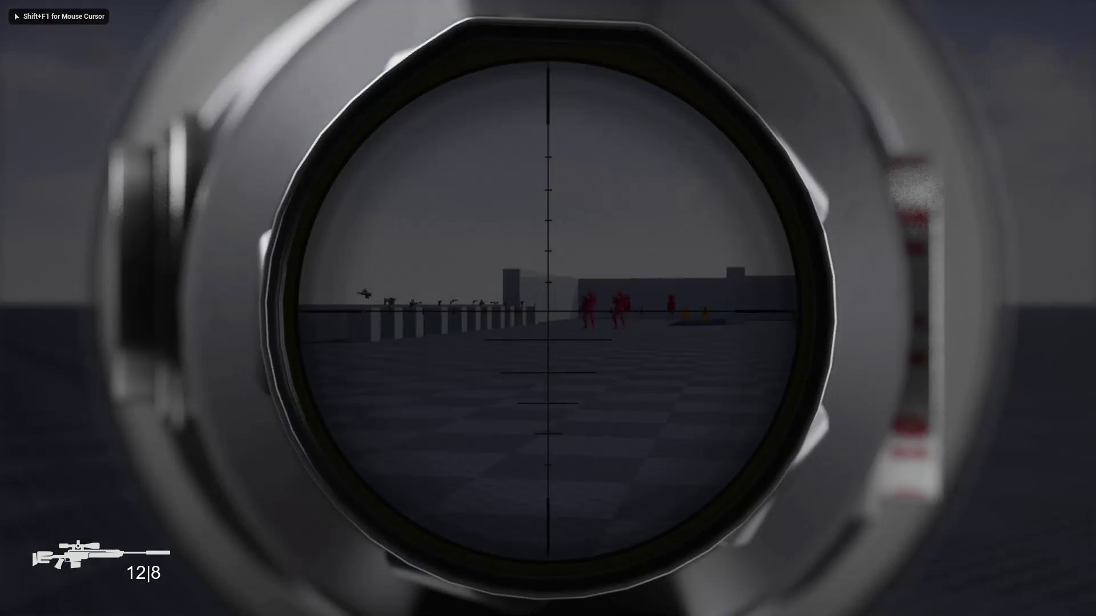
pyautogui.scroll(5, 548, 311)
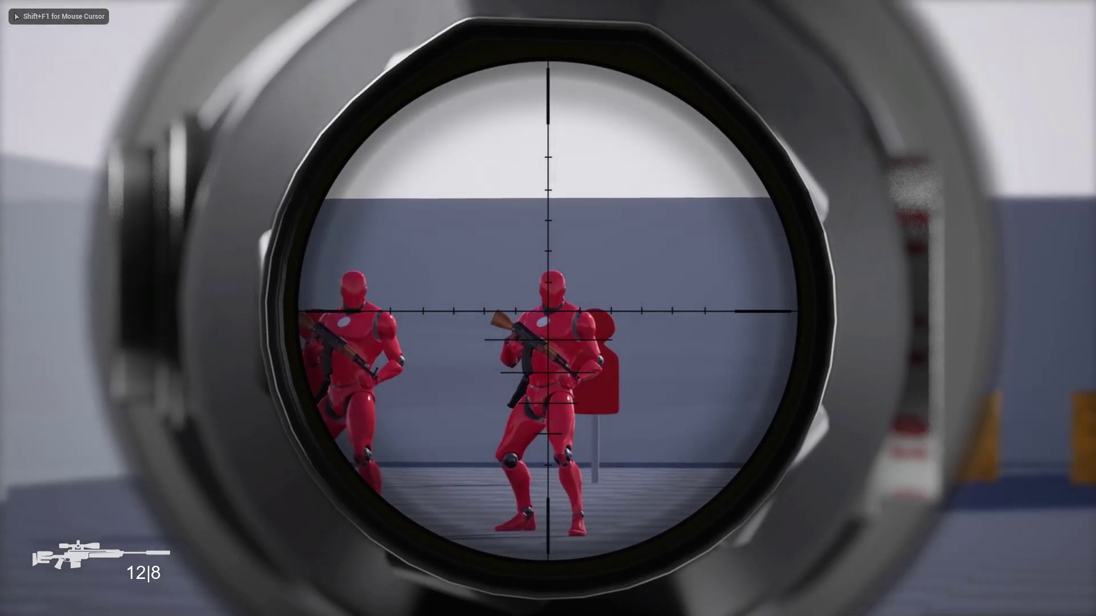
pyautogui.click(548, 308)
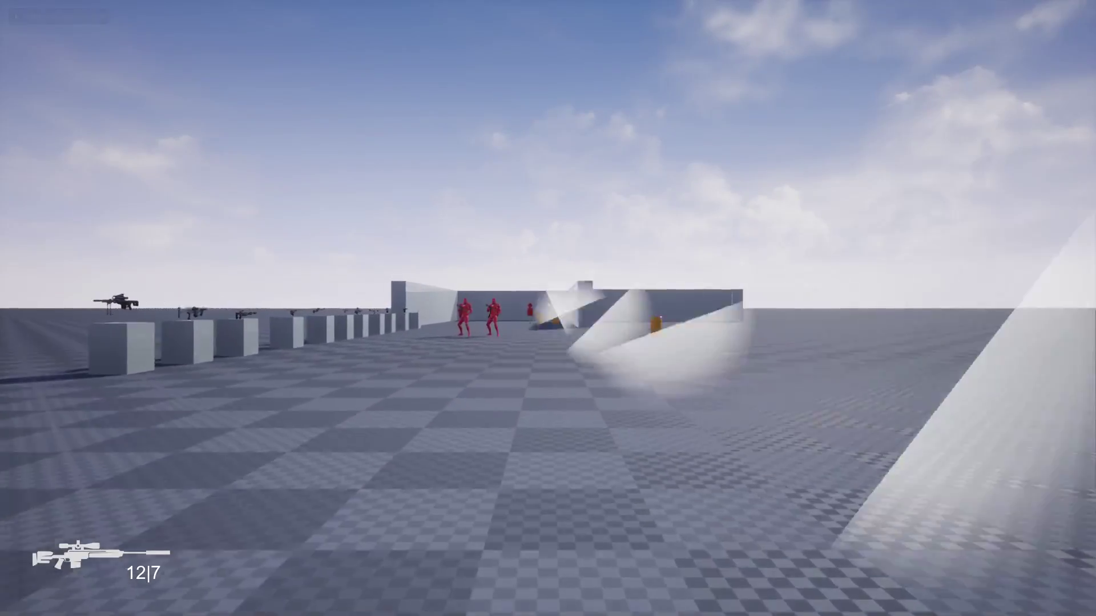
# Walk toward the red enemies to examine the white bullet trail, and switch the character's camera view
pyautogui.press('w')
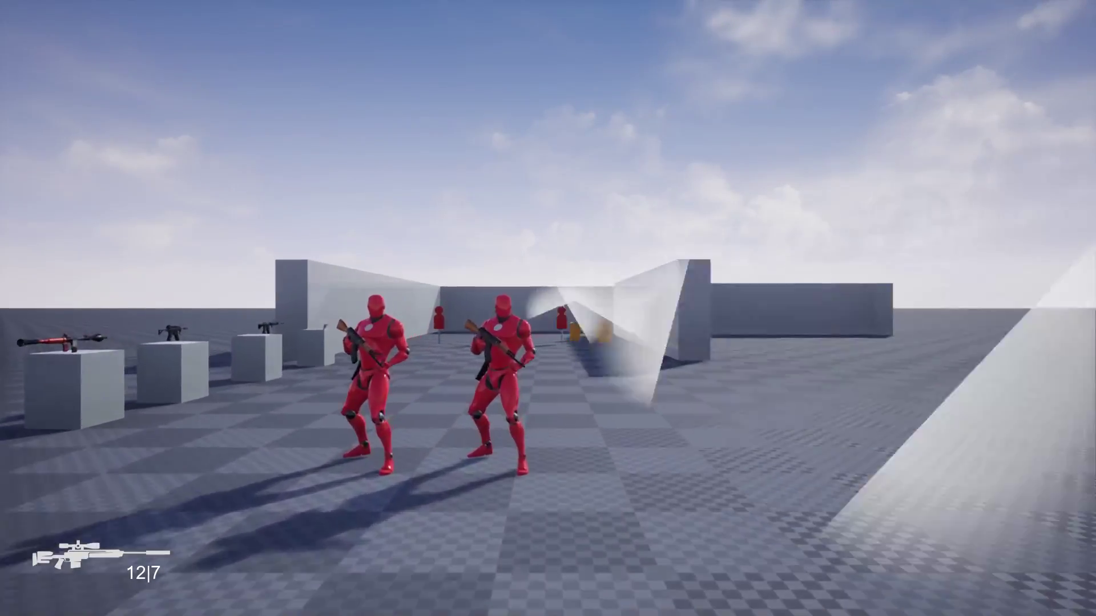
pyautogui.press('w')
pyautogui.press('a')
pyautogui.press('v')
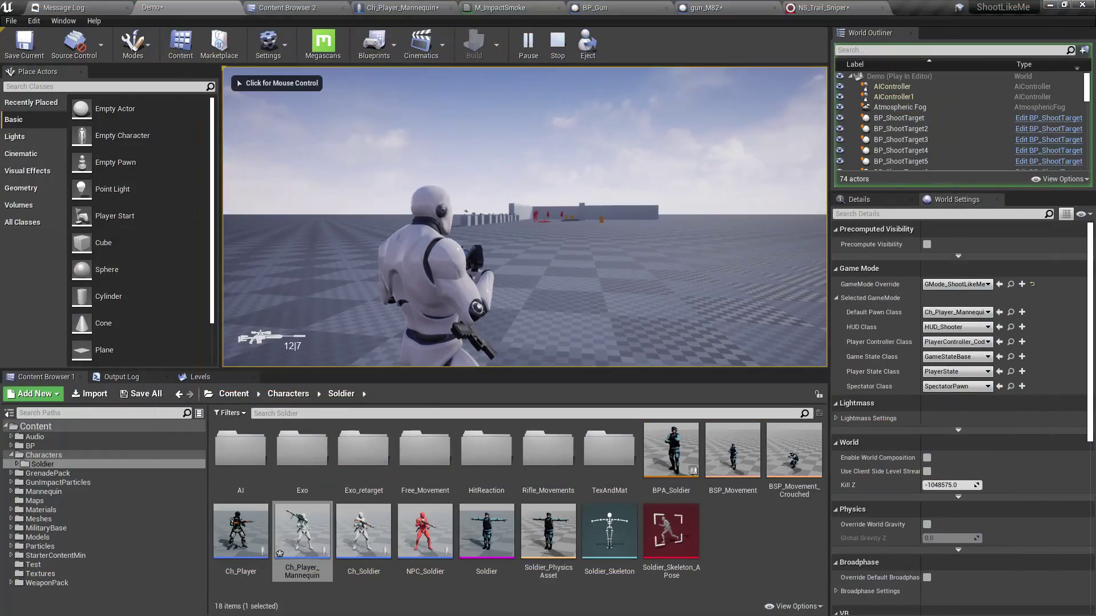
# Restart the Demo level in full screen, zoom the sniper scope in on the red enemies and fire a shot to check the trail
pyautogui.press('Escape')
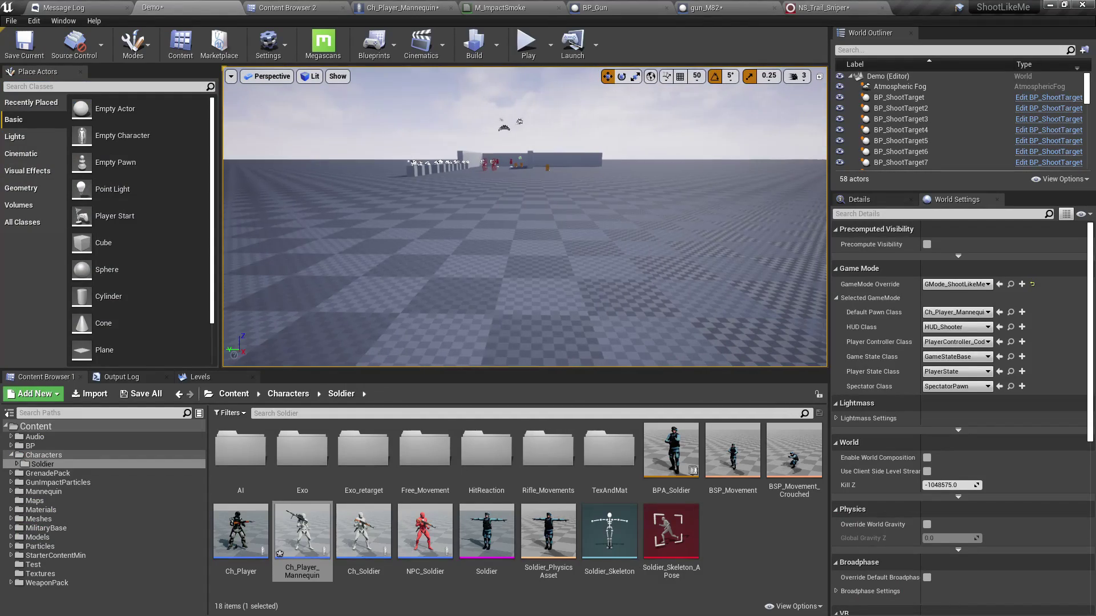
pyautogui.press('F11')
pyautogui.hotkey('alt', 'p')
pyautogui.rightClick(548, 309)
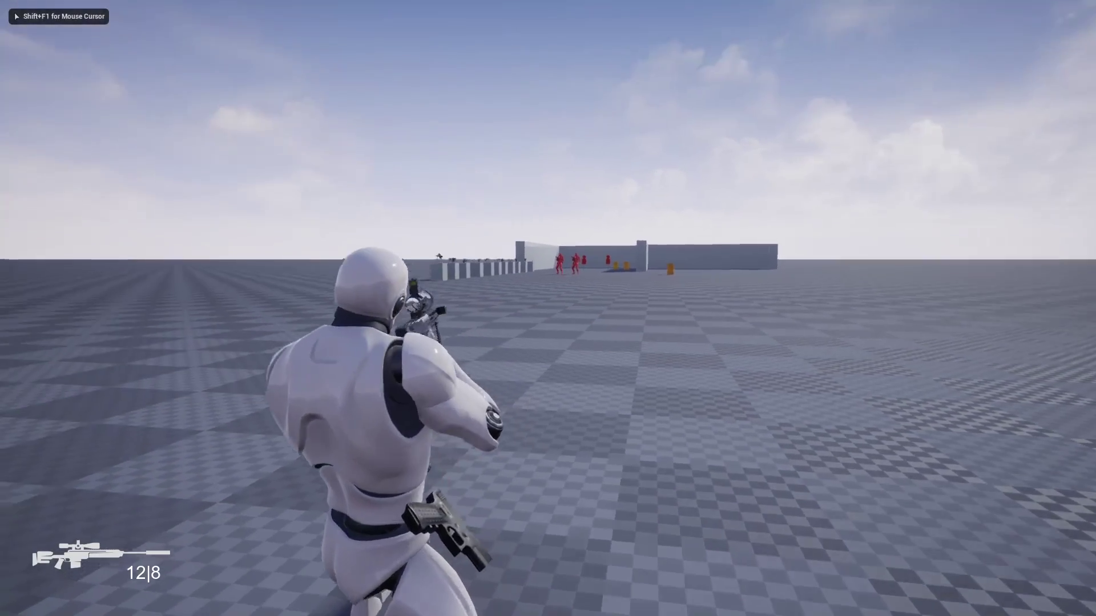
pyautogui.scroll(2, 548, 308)
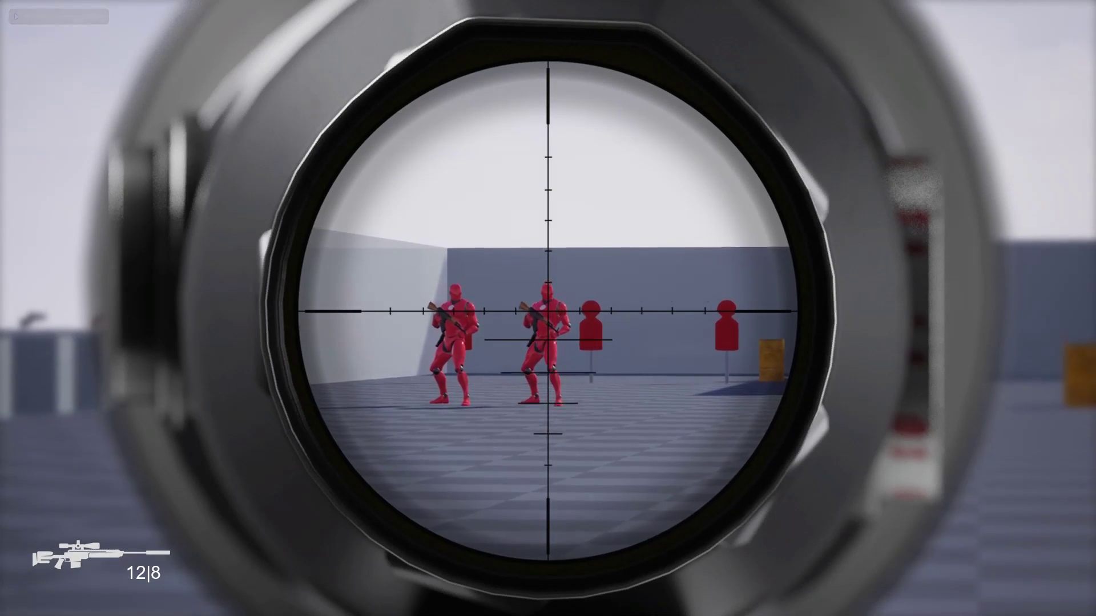
pyautogui.click(548, 308)
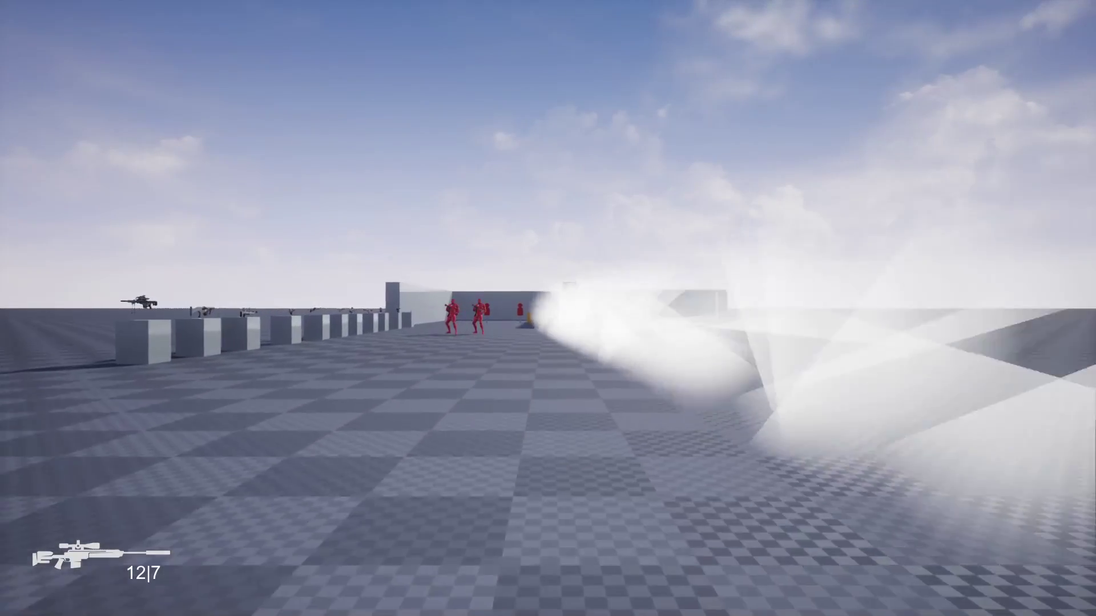
pyautogui.press('Escape')
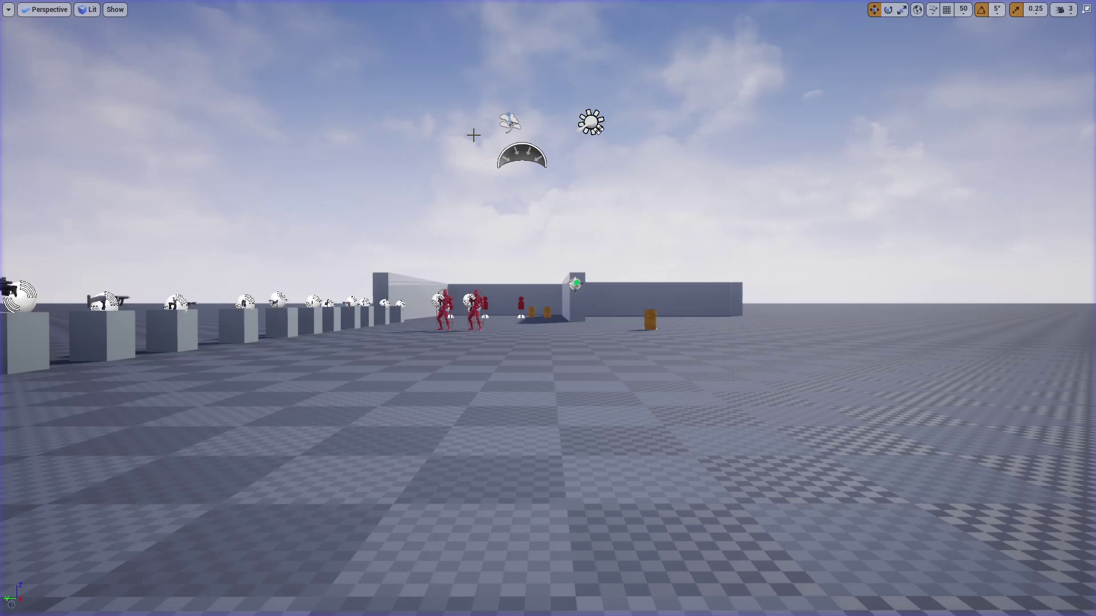
# Set the Fountain emitter's SpawnRate to 100000 in NS_Trail_Sniper and return to the Demo level
pyautogui.press('F11')
pyautogui.click(807, 6)
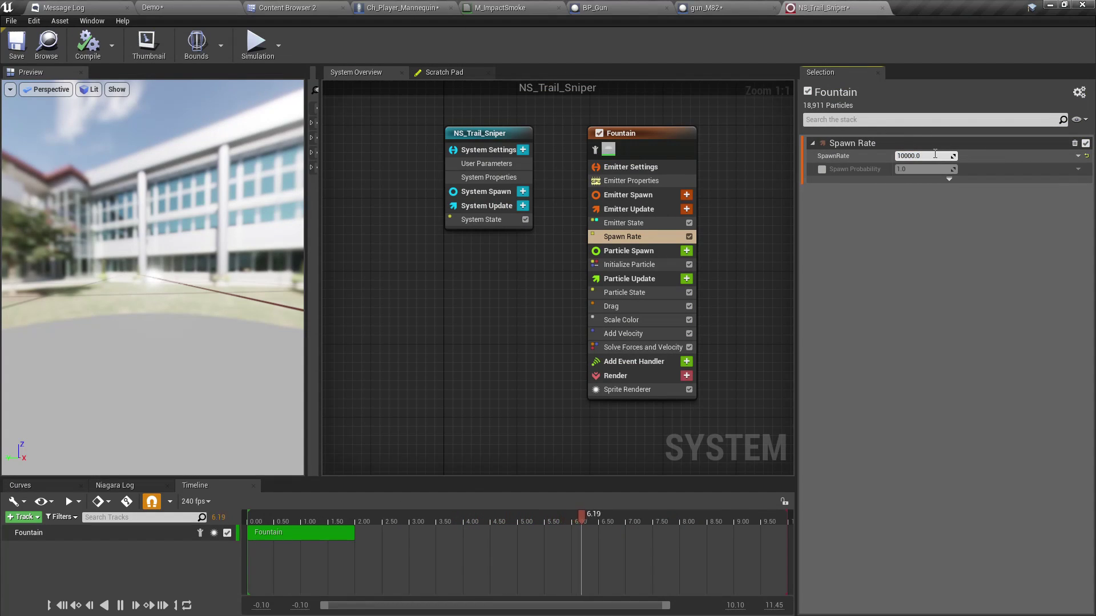
pyautogui.click(151, 8)
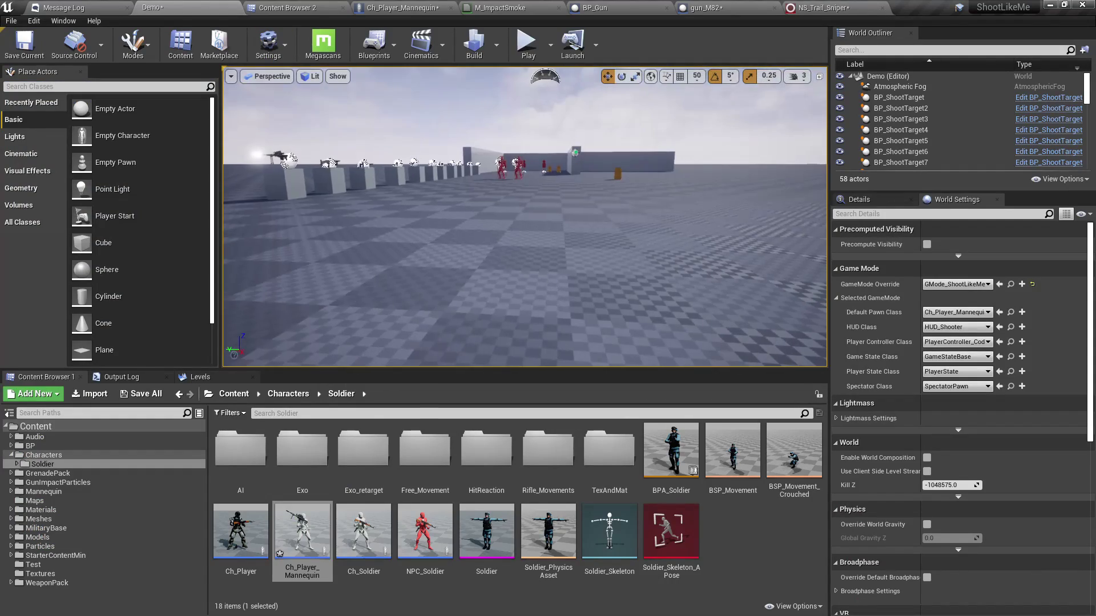
# Play the Demo level full screen, fire a scoped sniper shot and walk toward the red enemies to examine the trail
pyautogui.press('F11')
pyautogui.hotkey('alt', 'p')
pyautogui.rightClick(511, 217)
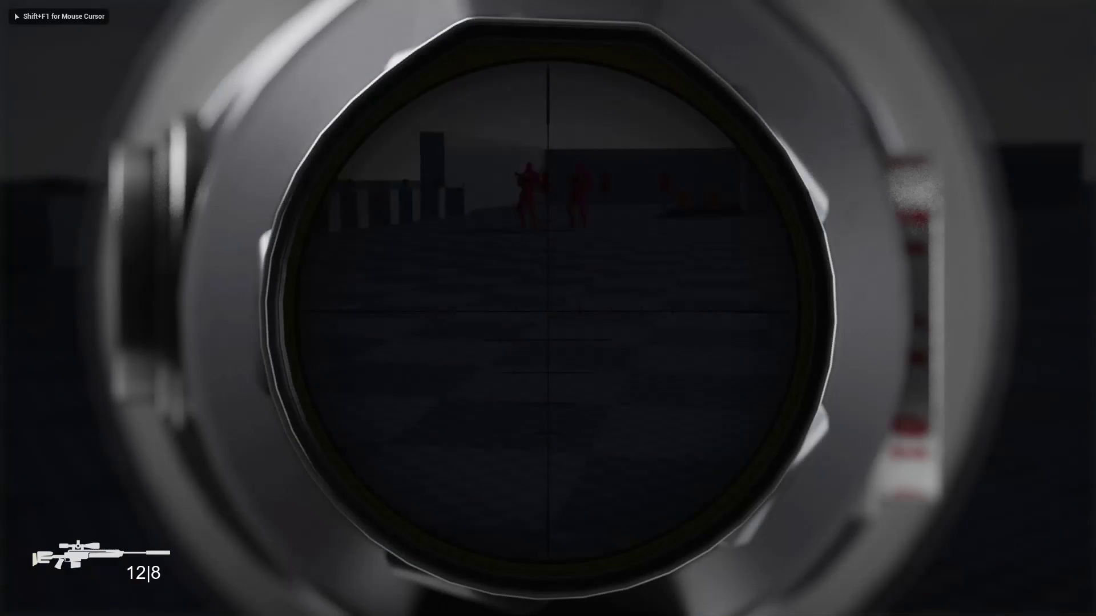
pyautogui.scroll(3, 548, 311)
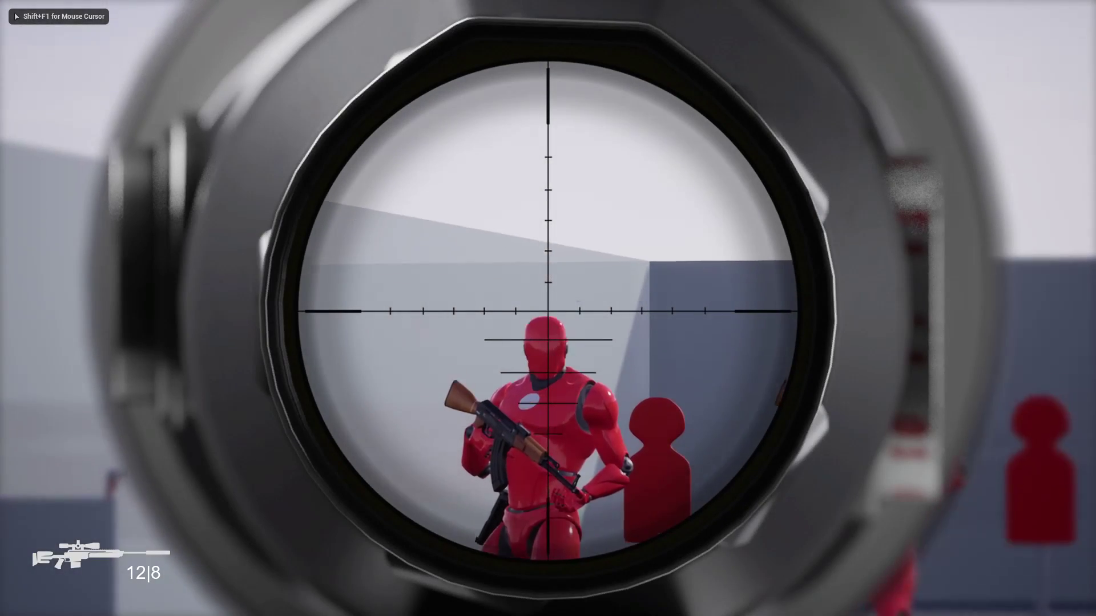
pyautogui.scroll(-3, 548, 311)
pyautogui.click(547, 308)
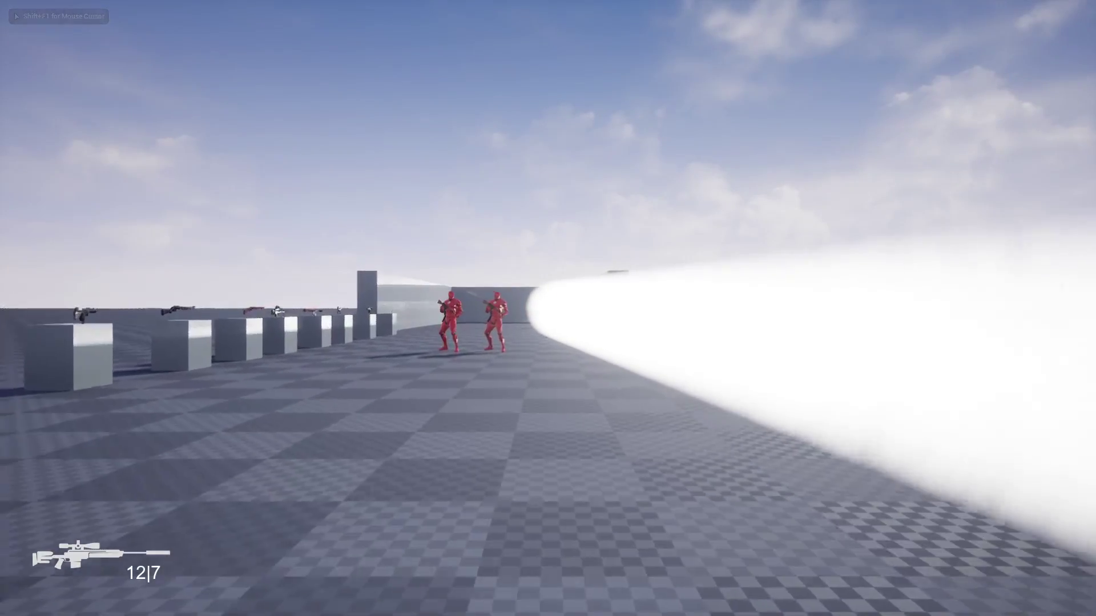
pyautogui.press('w')
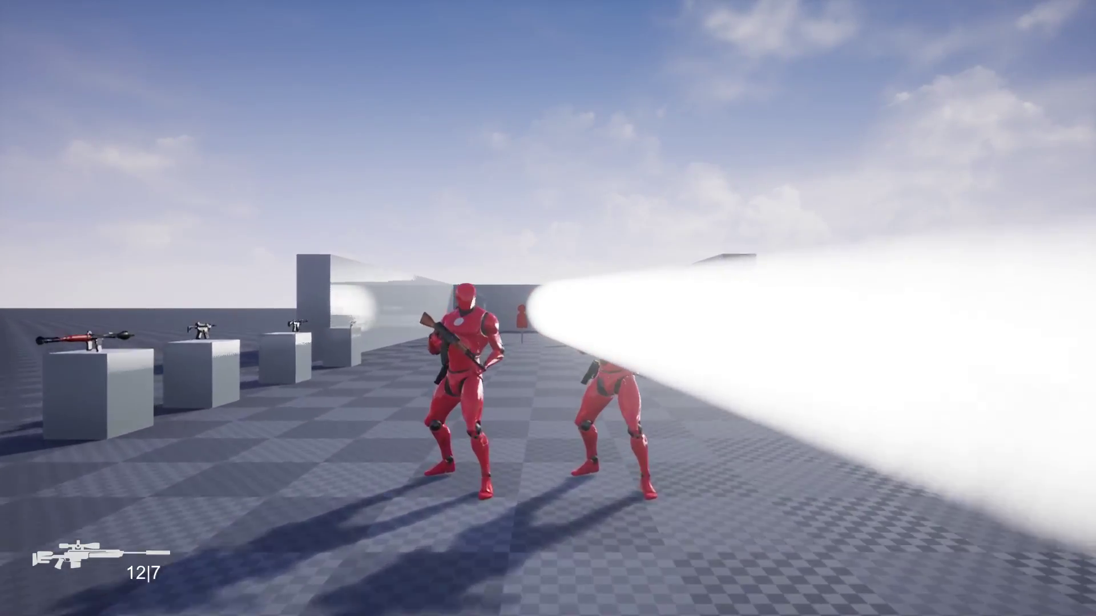
pyautogui.press('Escape')
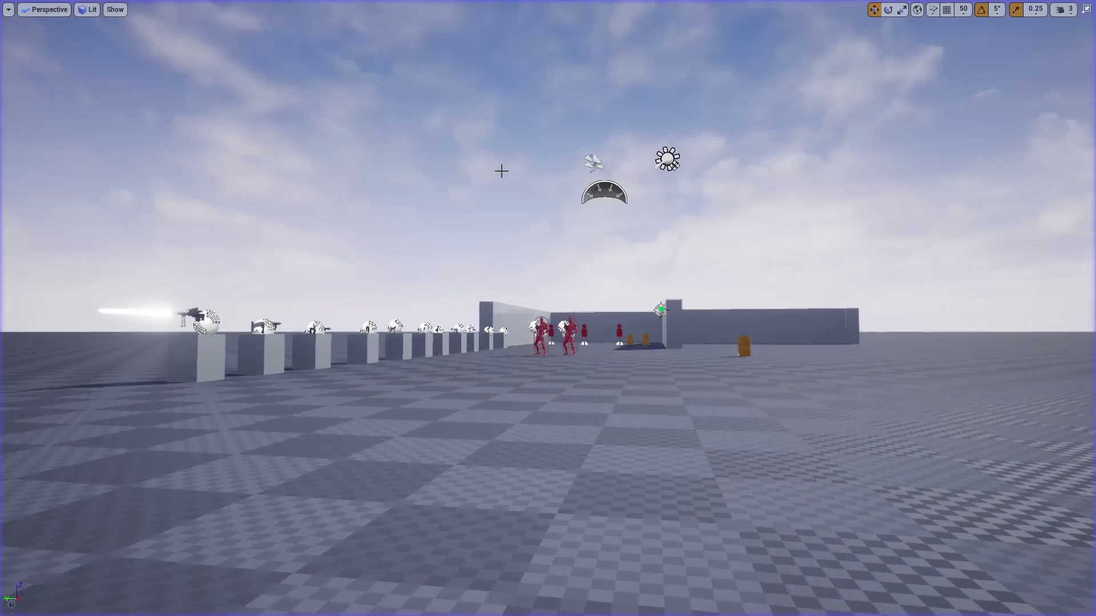
pyautogui.press('Escape')
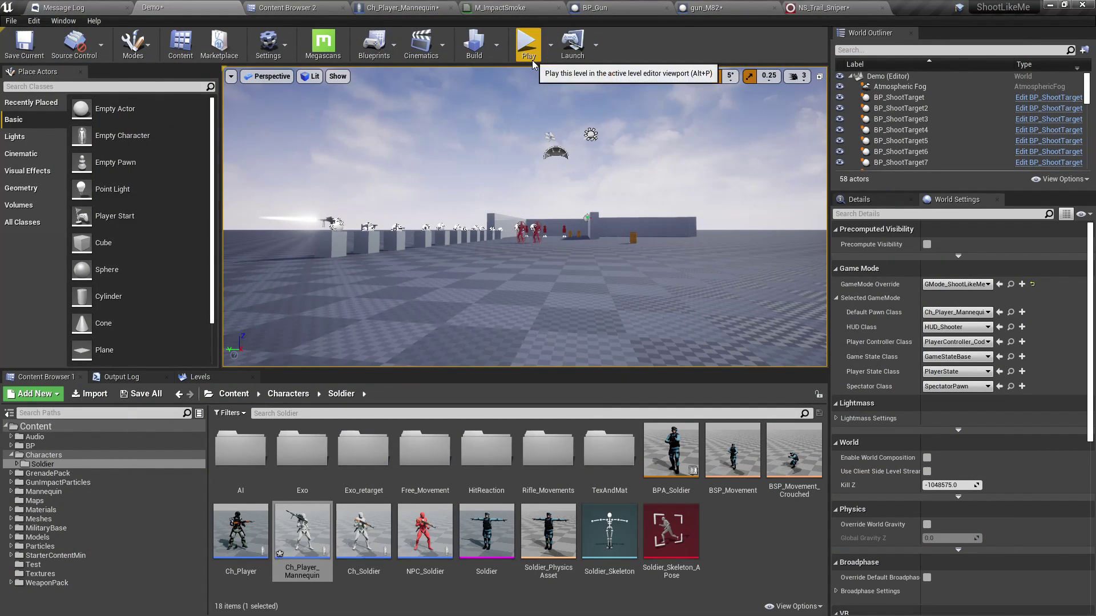
# Set the Color alpha to 0.3 in the Initialize Particle module of NS_Trail_Sniper's Fountain emitter
pyautogui.click(821, 5)
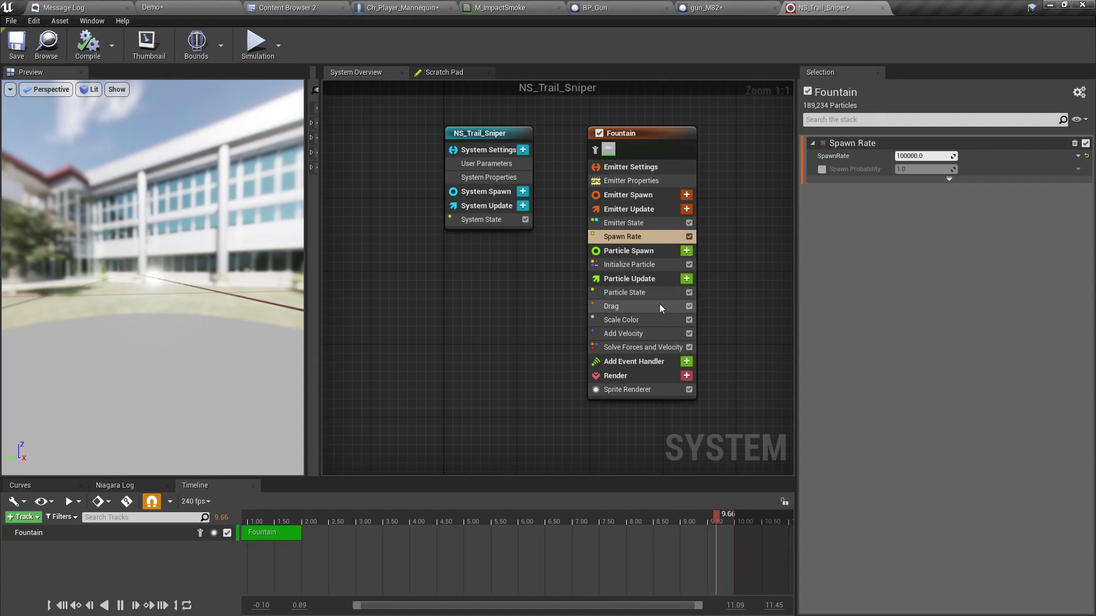
pyautogui.click(629, 265)
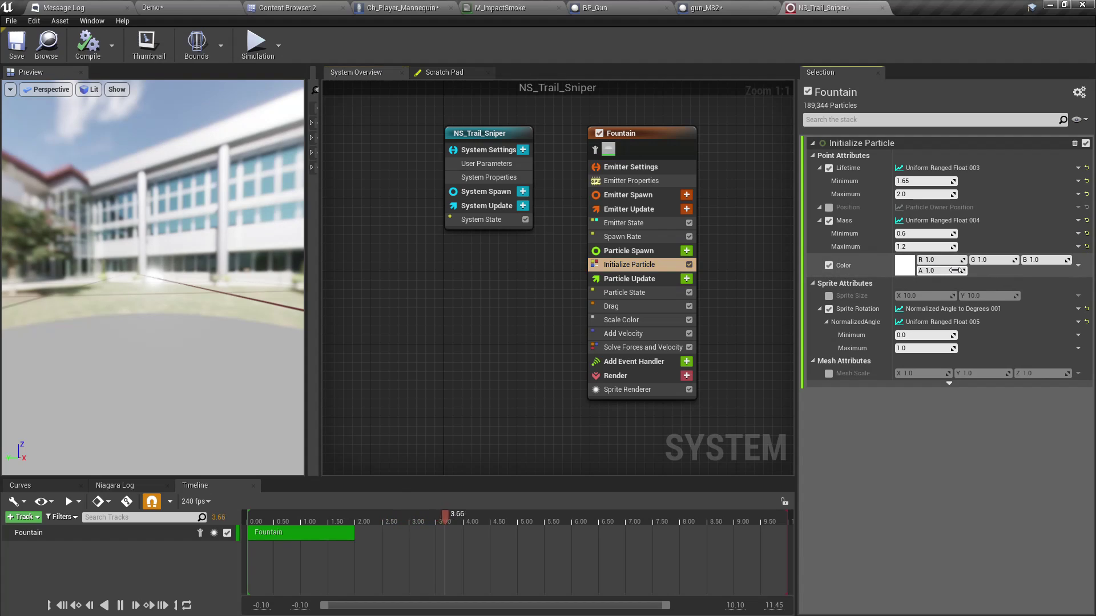
pyautogui.write('0.3')
pyautogui.press('Return')
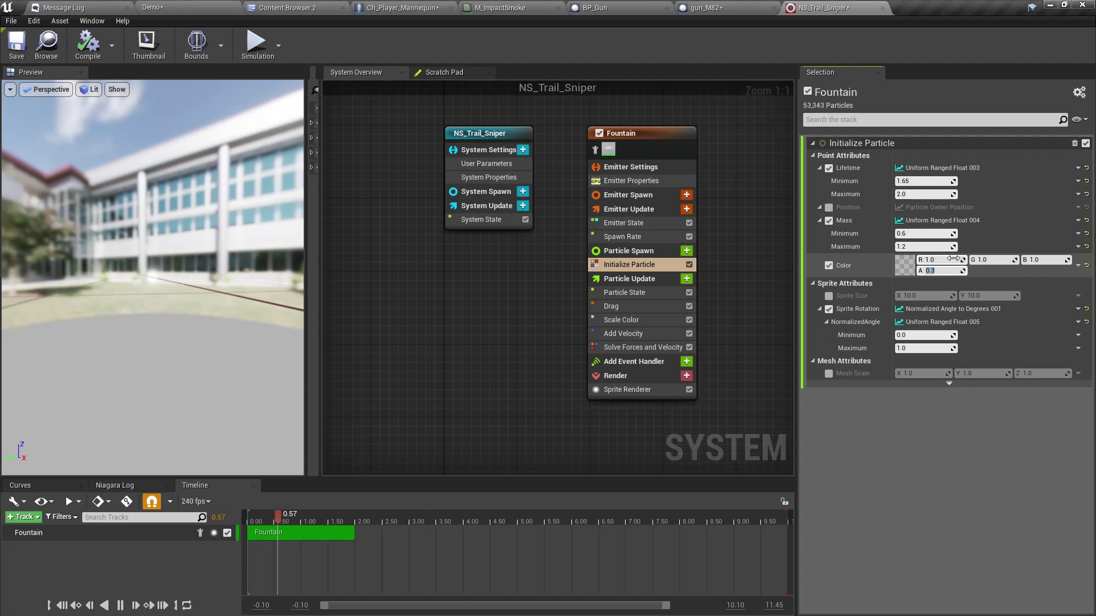
pyautogui.moveTo(164, 263); pyautogui.dragTo(222, 267)
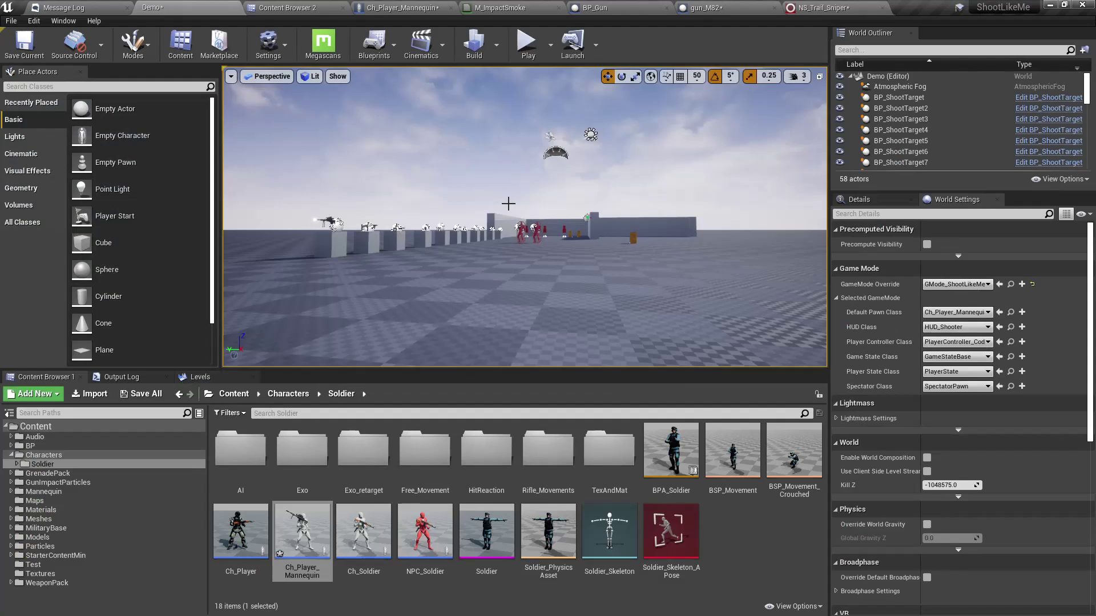
# Test the more transparent trail in full-screen play with a scoped shot, walk past the red enemies and stop the session
pyautogui.hotkey('alt', 'p')
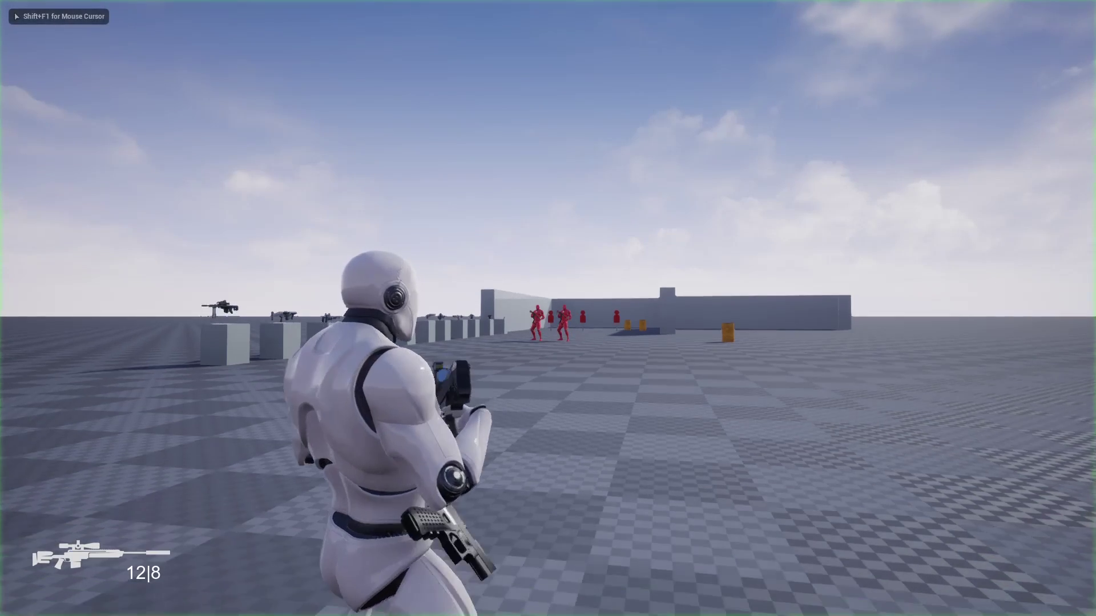
pyautogui.rightClick(548, 308)
pyautogui.scroll(5, 548, 308)
pyautogui.click(548, 308)
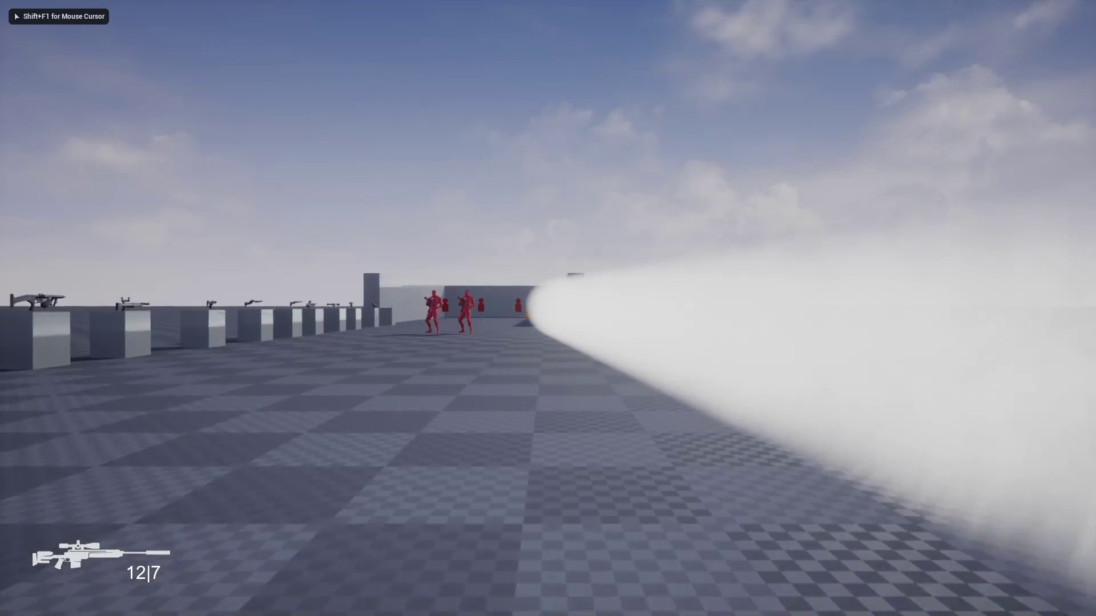
pyautogui.press('w')
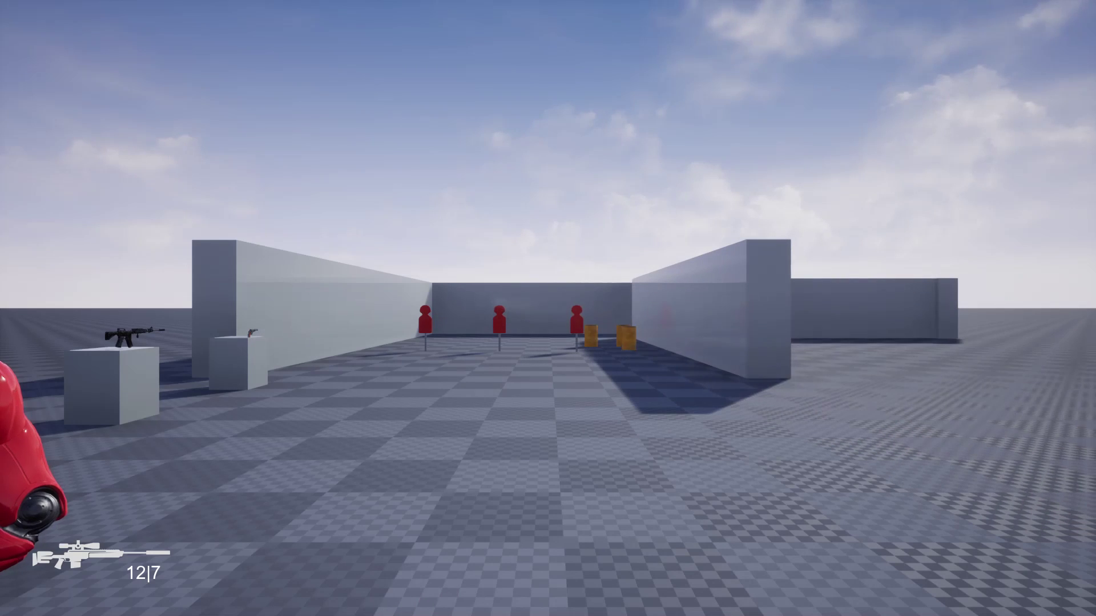
pyautogui.press('Escape')
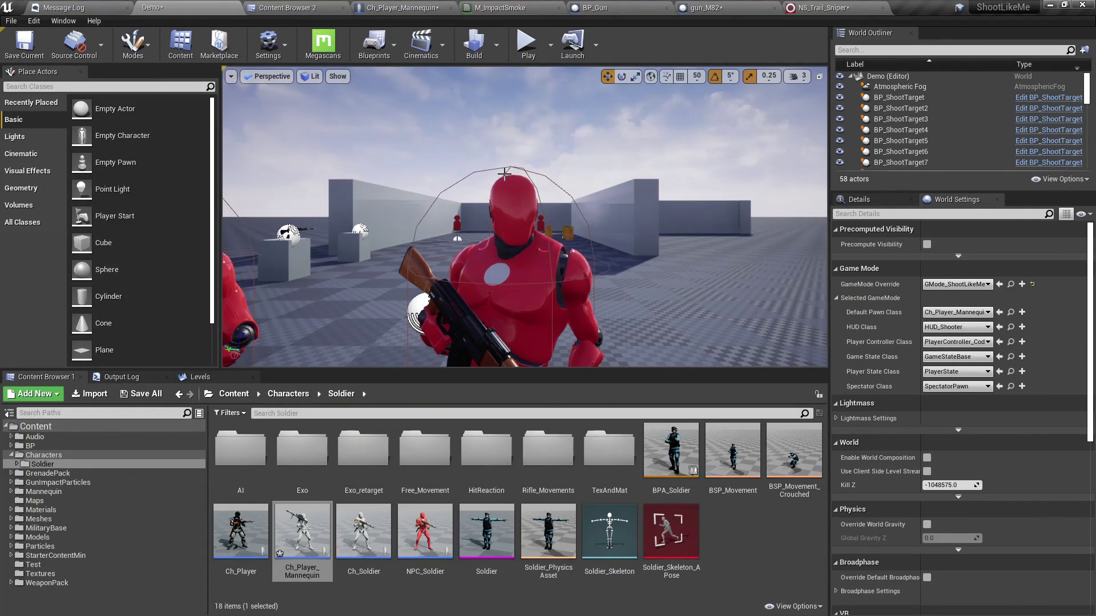
# Lower the Color alpha to 0.1 in the Fountain emitter's Initialize Particle module
pyautogui.click(817, 7)
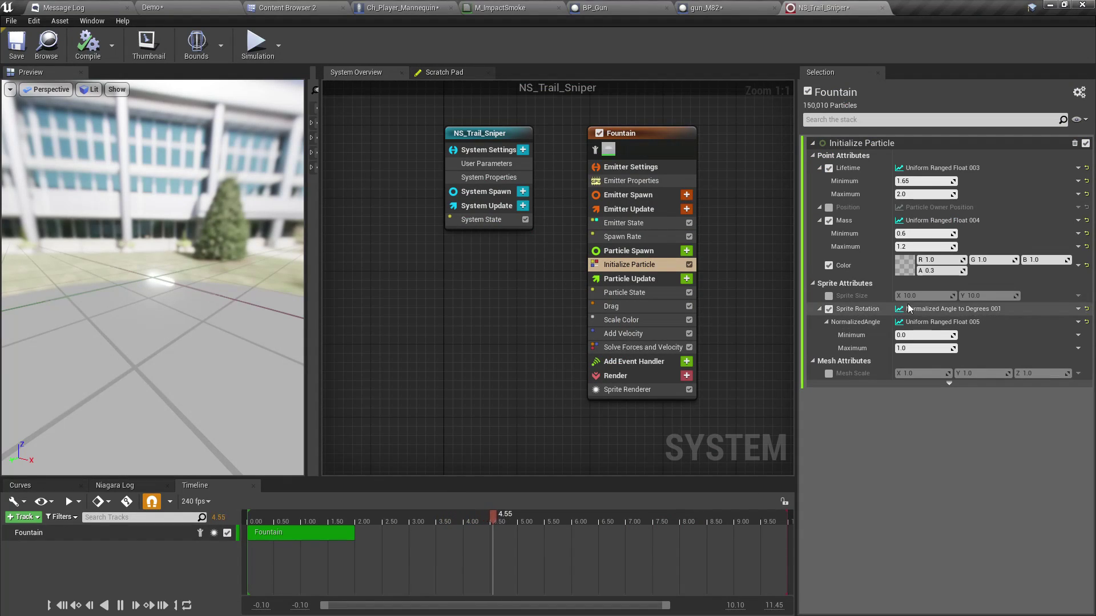
pyautogui.press('BackSpace')
pyautogui.write('.1')
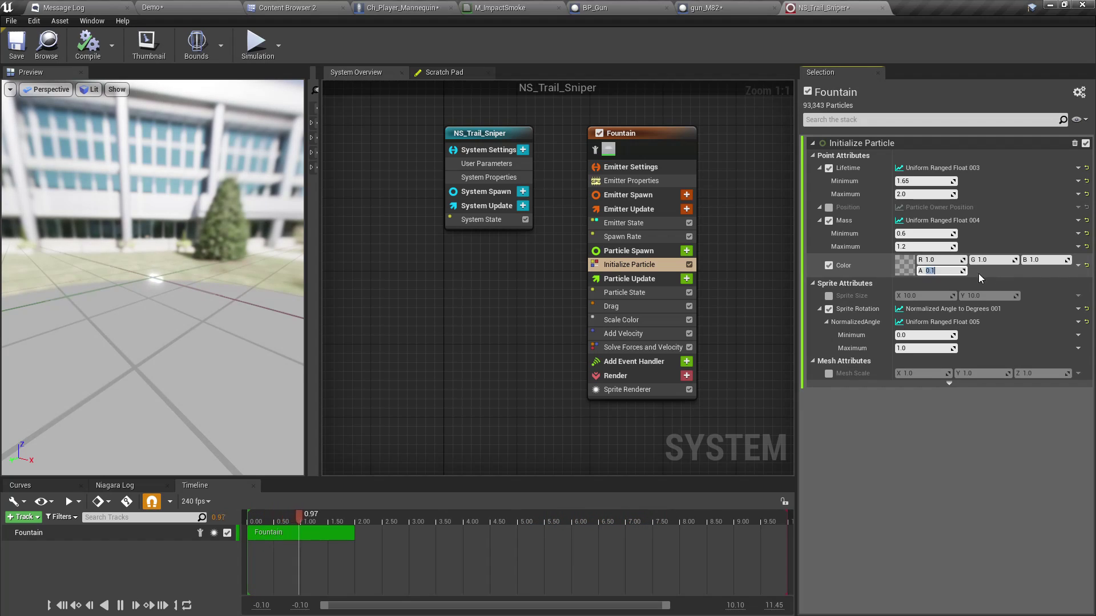
pyautogui.press('Return')
# Check Scale Color and the particles up close in the preview, try an initial Color alpha of 0.0 and restore it to 0.1
pyautogui.click(630, 318)
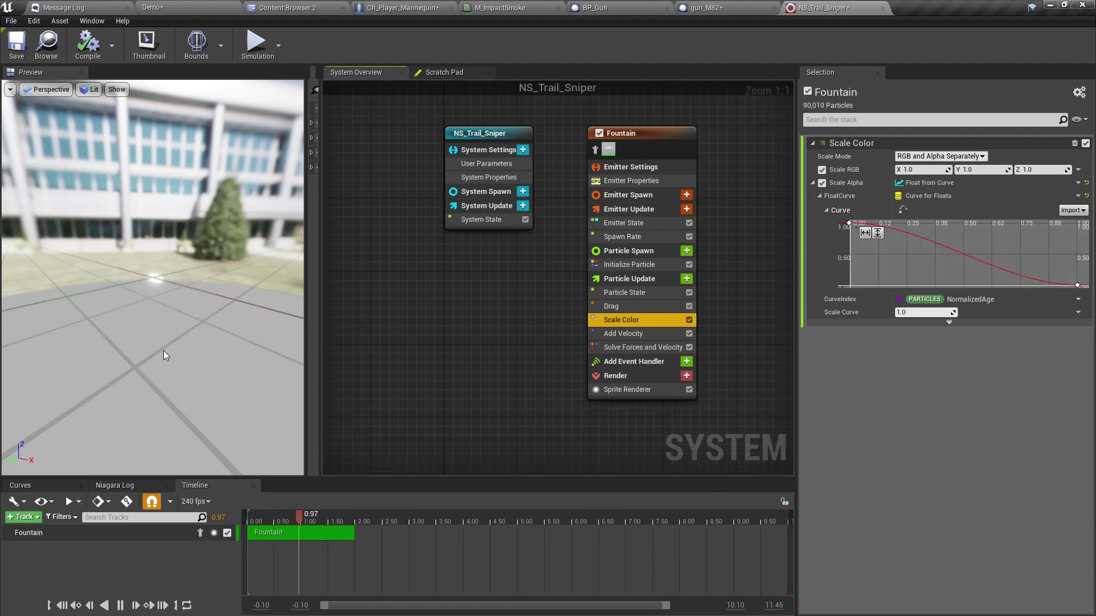
pyautogui.moveTo(136, 290); pyautogui.dragTo(150, 282)
pyautogui.scroll(5, 152, 279)
pyautogui.scroll(-5, 153, 280)
pyautogui.scroll(4, 153, 280)
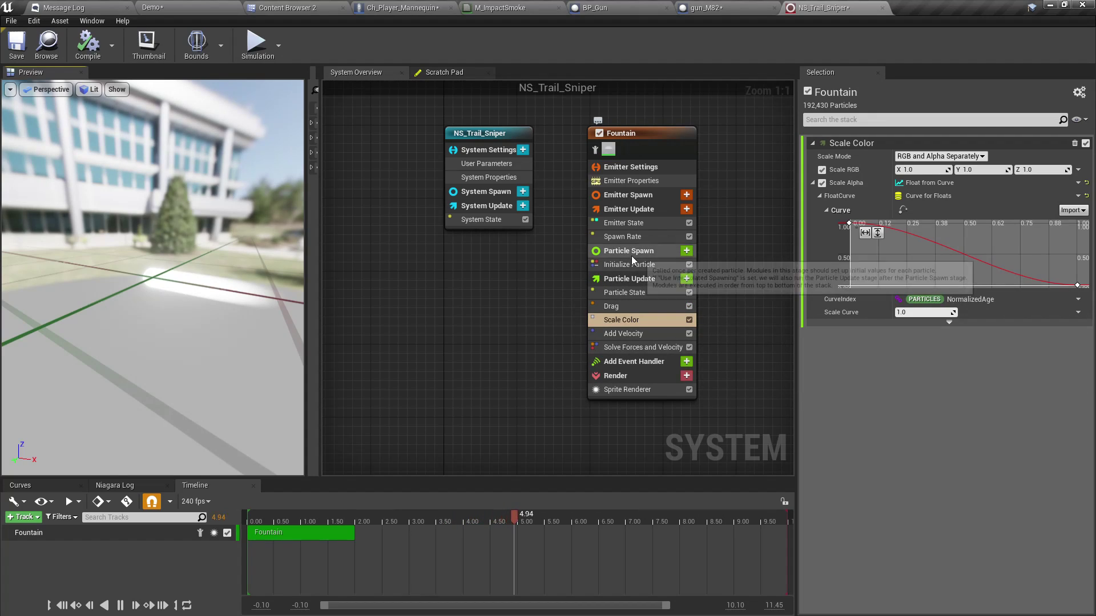
pyautogui.click(630, 265)
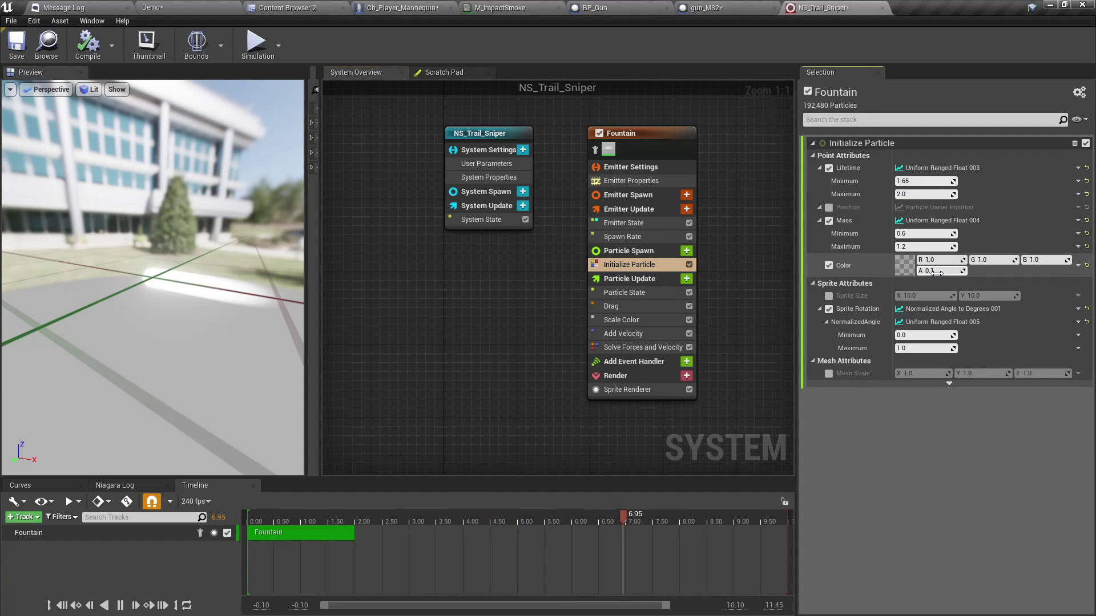
pyautogui.click(936, 272)
pyautogui.write('0')
pyautogui.press('Return')
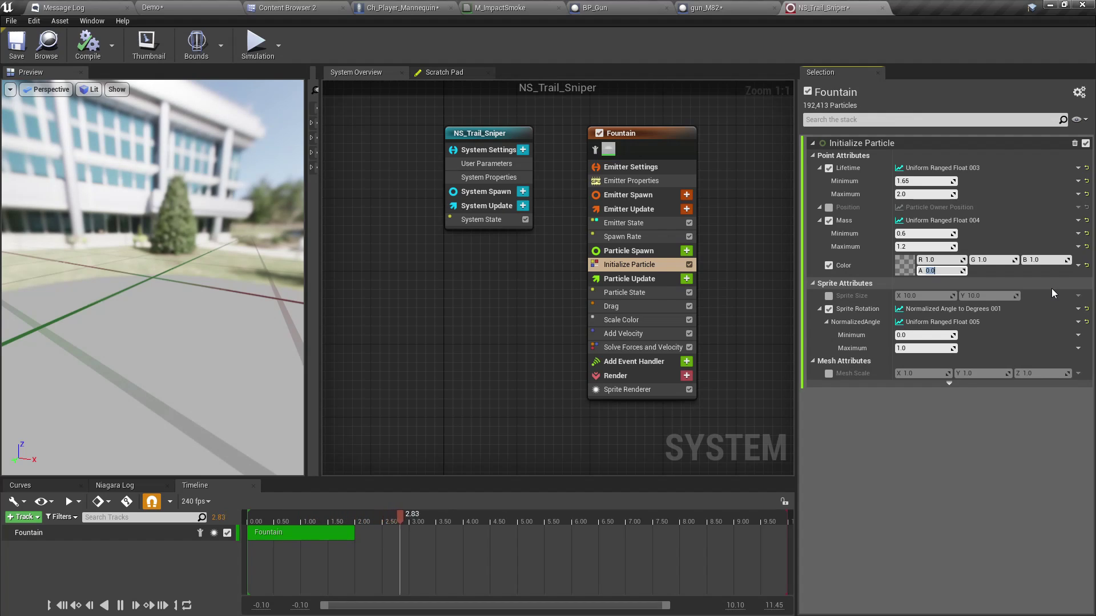
pyautogui.write('0.1')
pyautogui.press('Return')
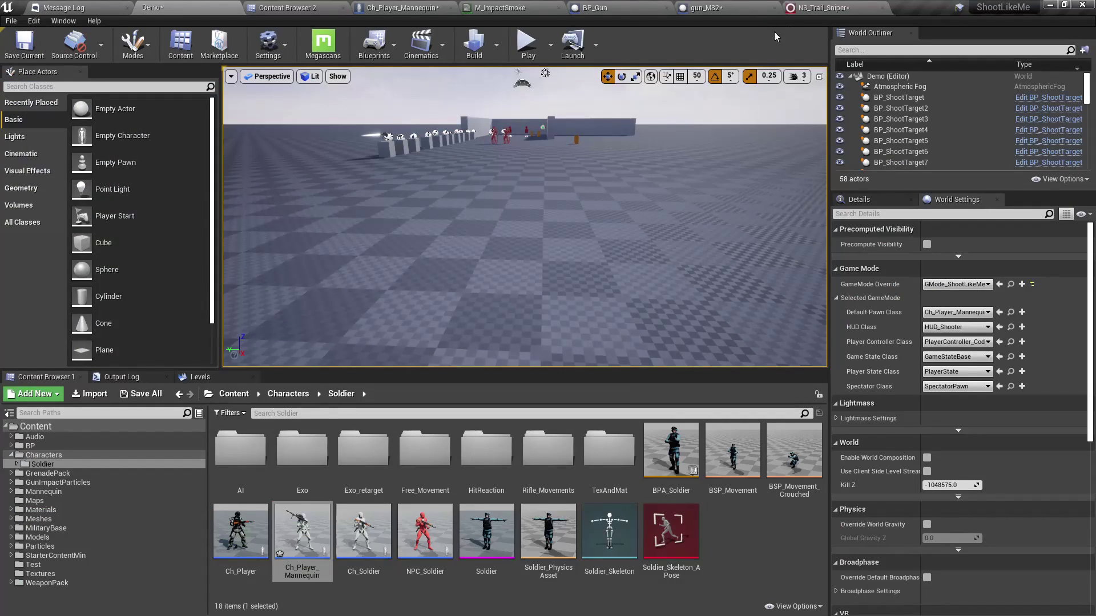
# Review the Spawn Rate and Emitter Properties settings of NS_Trail_Sniper's Fountain emitter
pyautogui.click(839, 4)
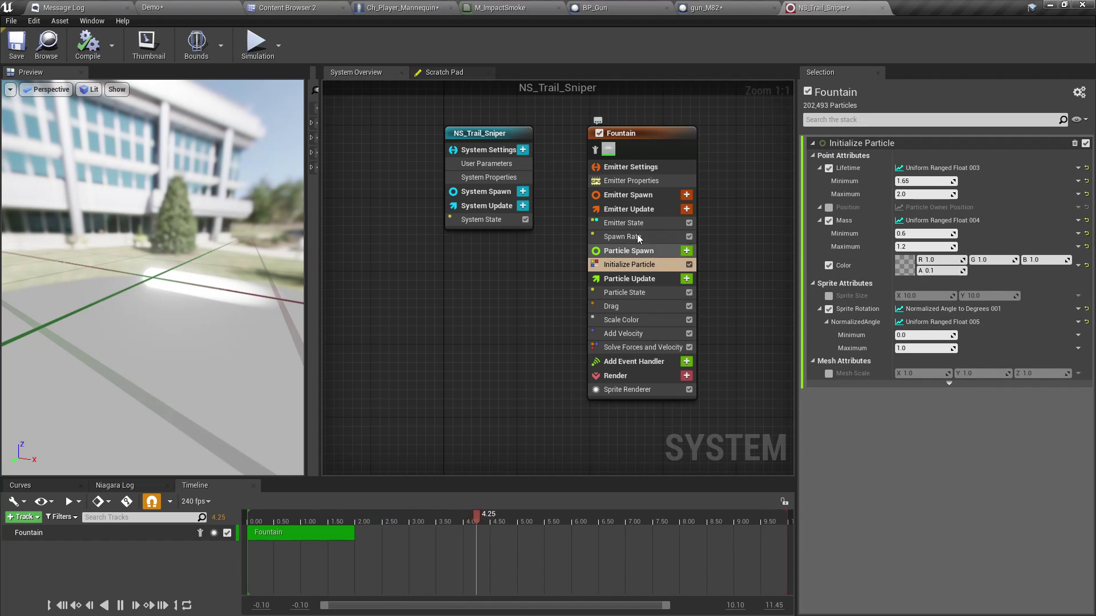
pyautogui.click(625, 236)
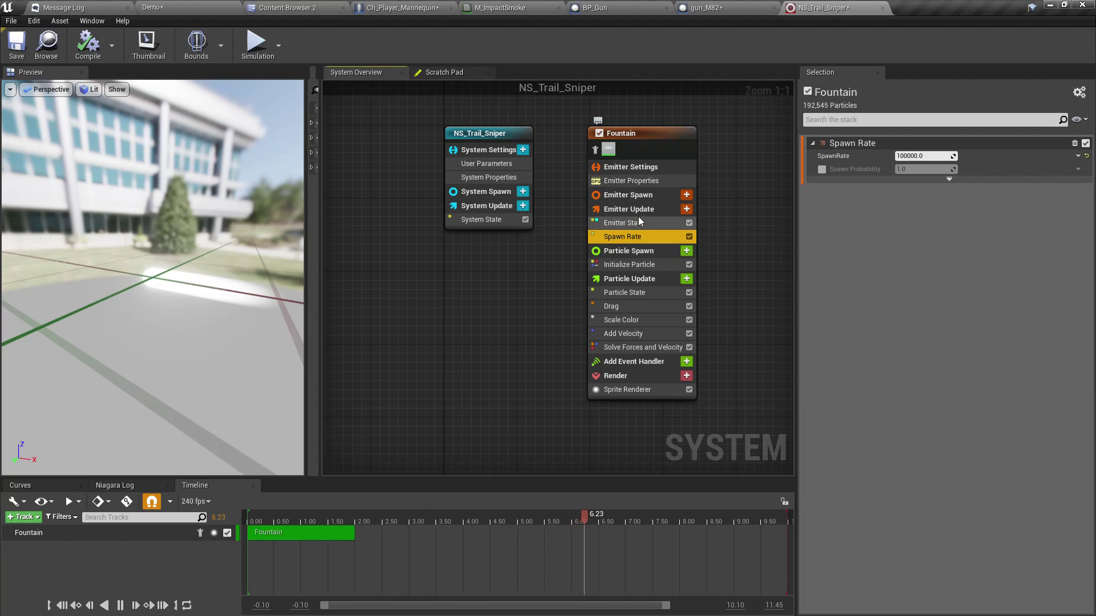
pyautogui.click(630, 181)
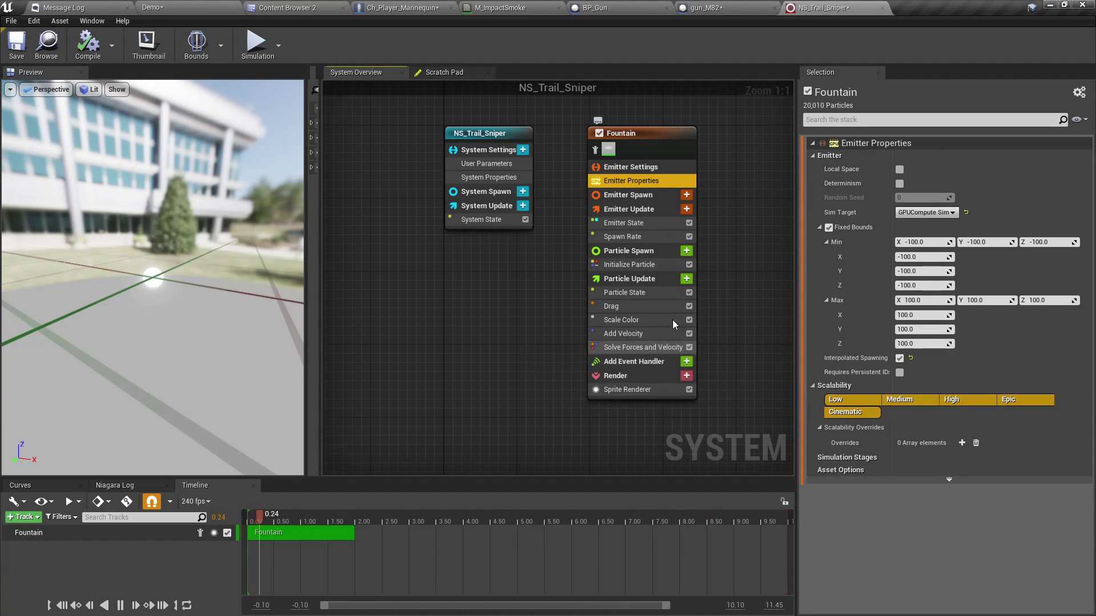
# Add a Scale Sprite Size module to the Fountain emitter's Particle Update group
pyautogui.click(667, 279)
pyautogui.click(687, 279)
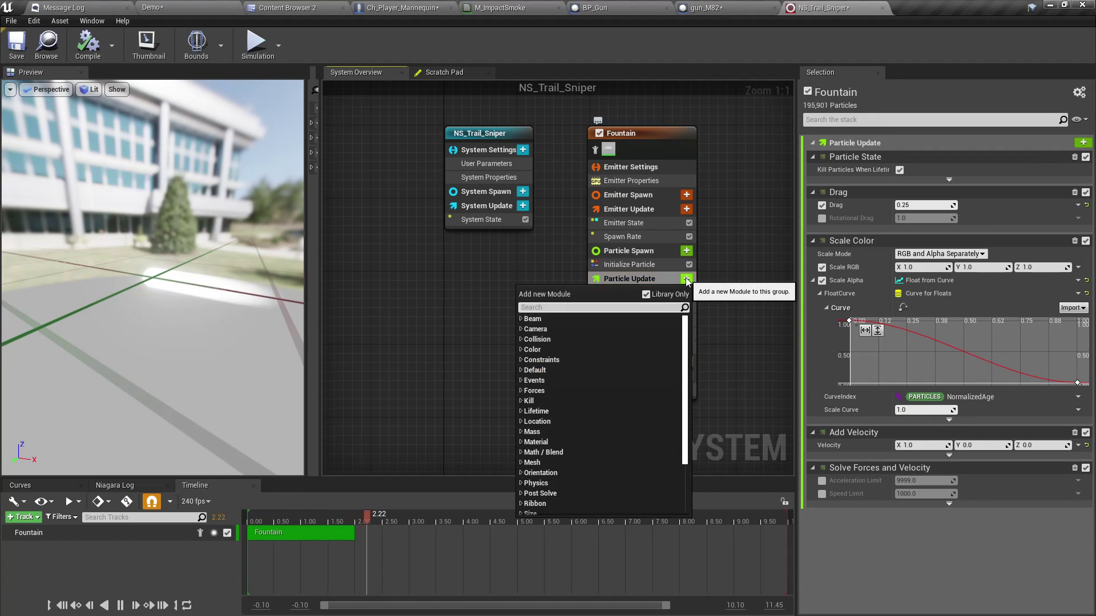
pyautogui.write('size')
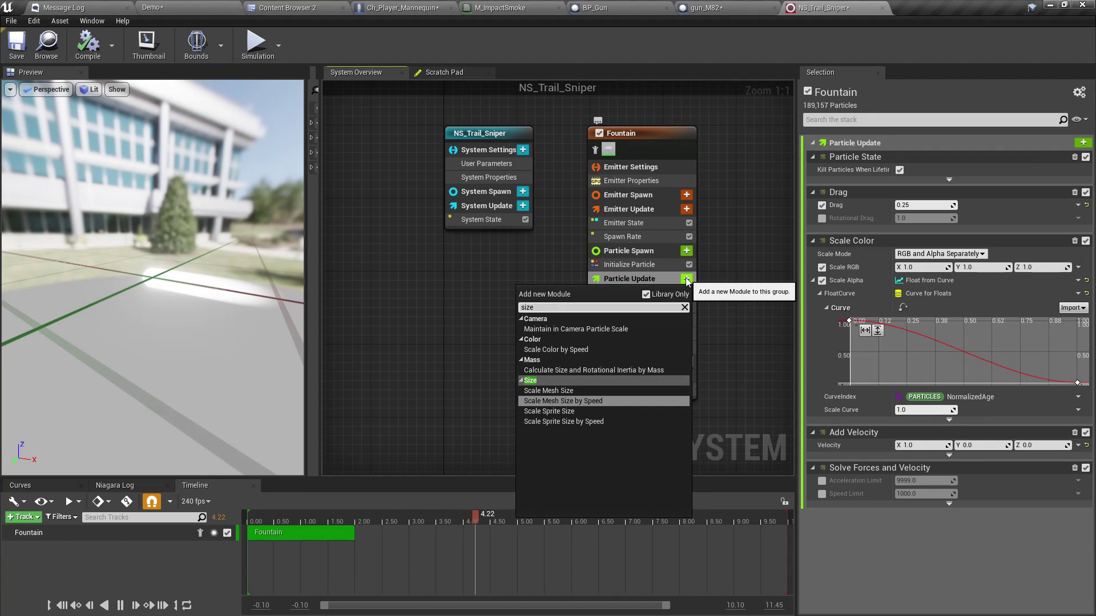
pyautogui.press('Up')
pyautogui.press('Down')
pyautogui.press('Down')
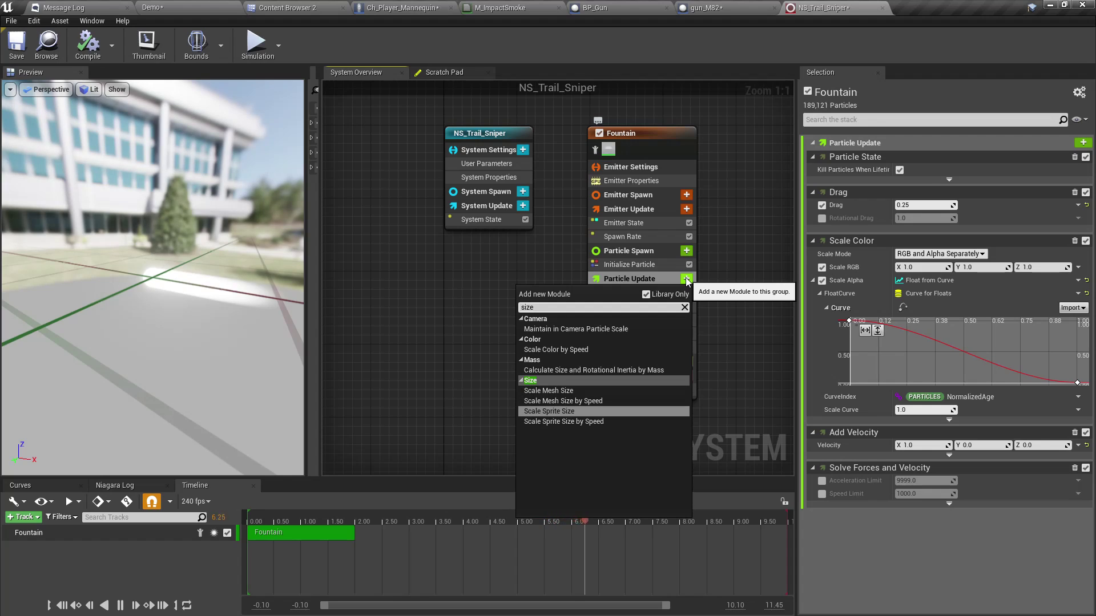
pyautogui.press('Return')
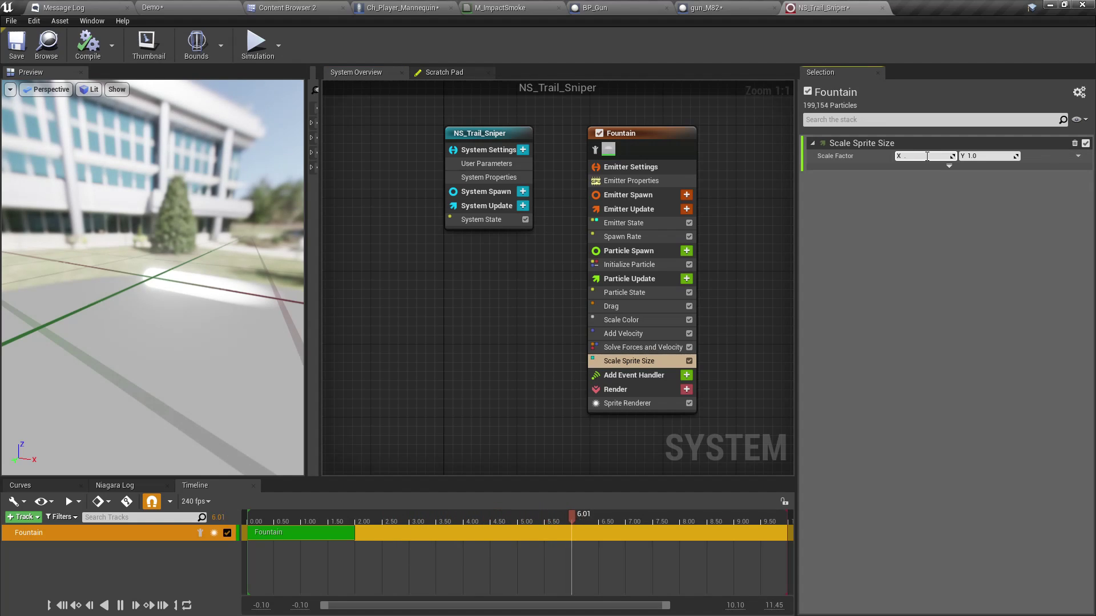
# Set the Fountain emitter's Scale Sprite Size factor to 0.3 on both X and Y
pyautogui.write('0.3')
pyautogui.press('Tab')
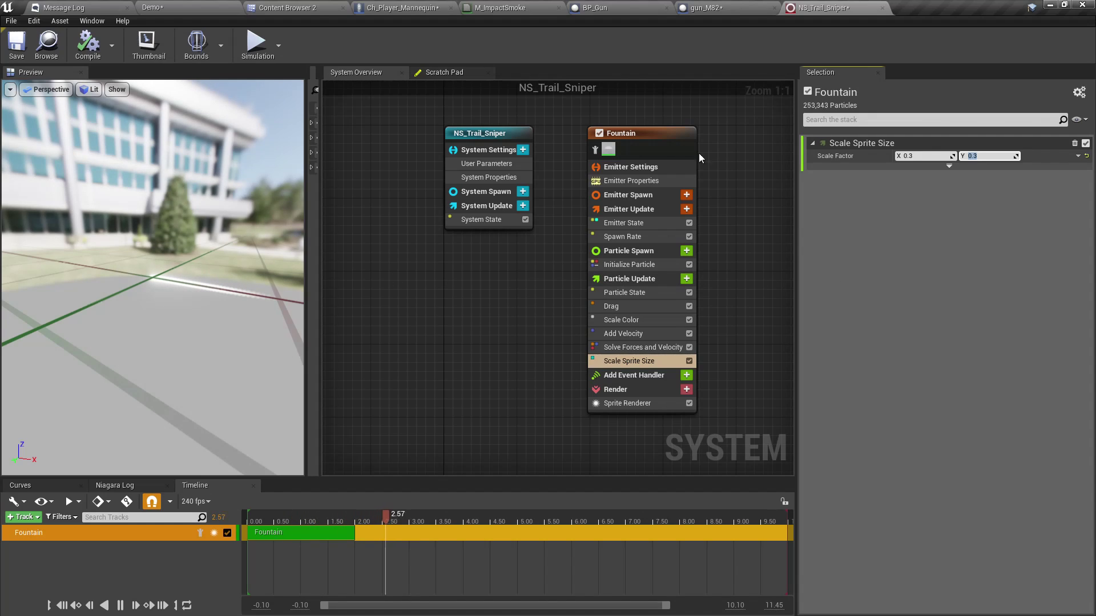
# Play-test the Demo level full screen, fire a scoped sniper shot at the red targets to check the smoke trail, and end the session
pyautogui.click(178, 5)
pyautogui.press('F11')
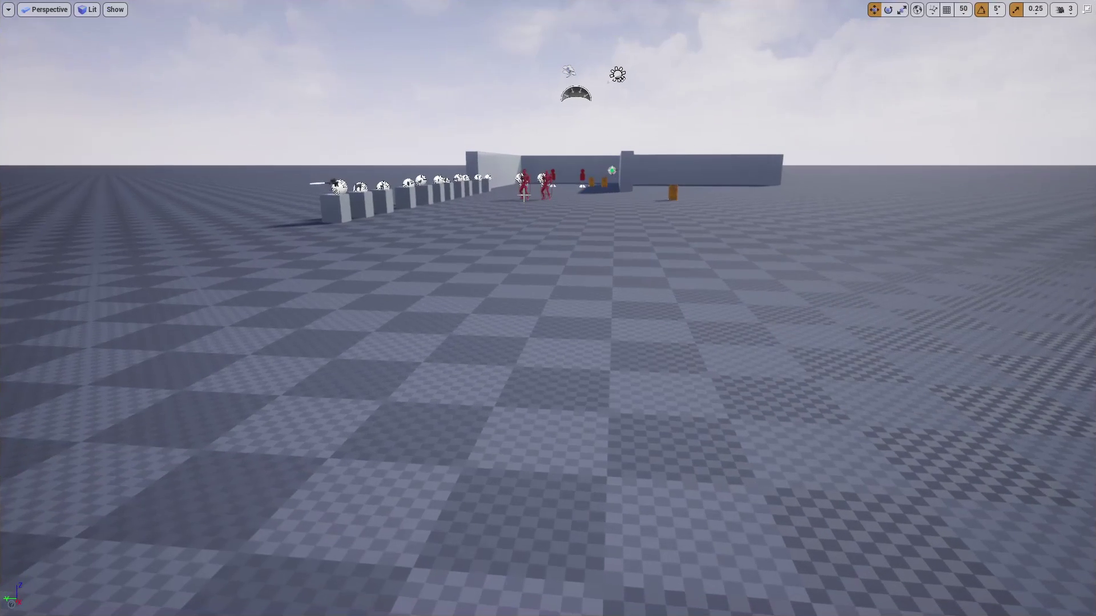
pyautogui.hotkey('alt', 'p')
pyautogui.rightClick(548, 309)
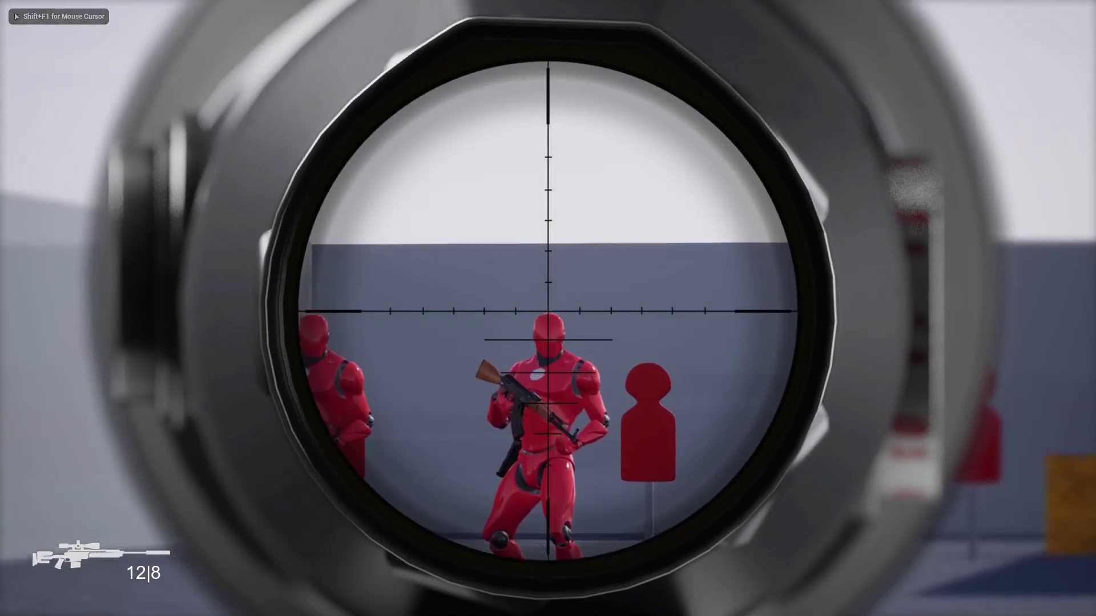
pyautogui.click(547, 308)
pyautogui.press('w')
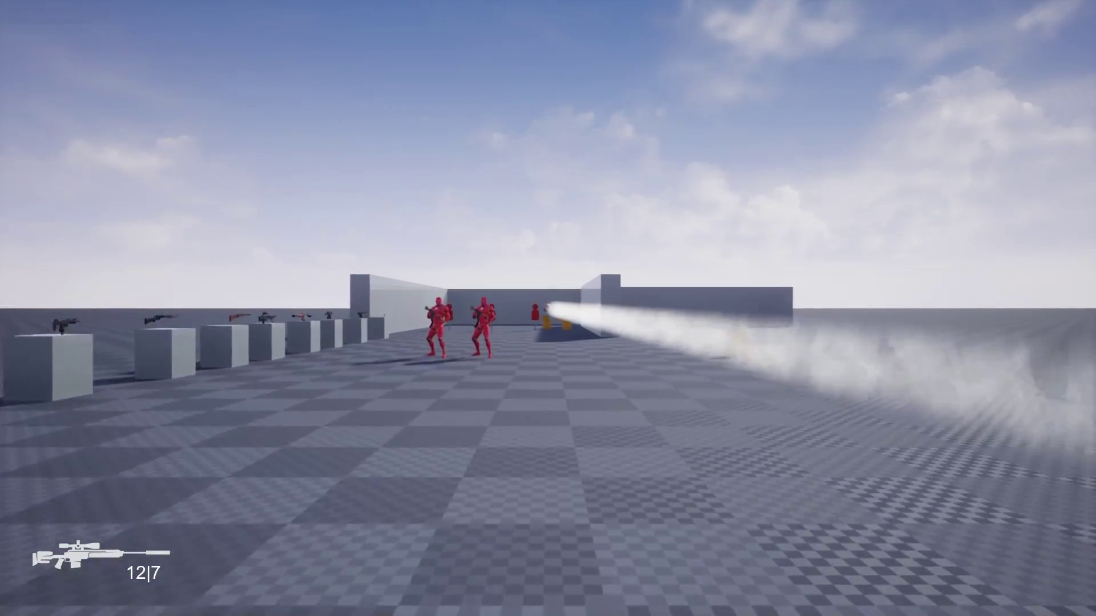
pyautogui.press('w')
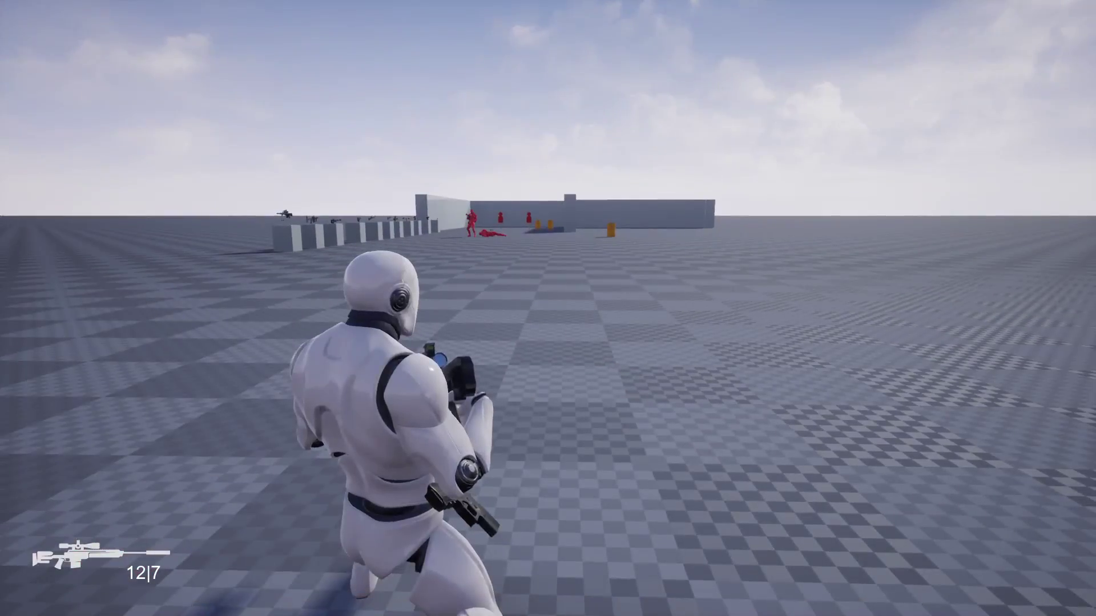
pyautogui.press('F11')
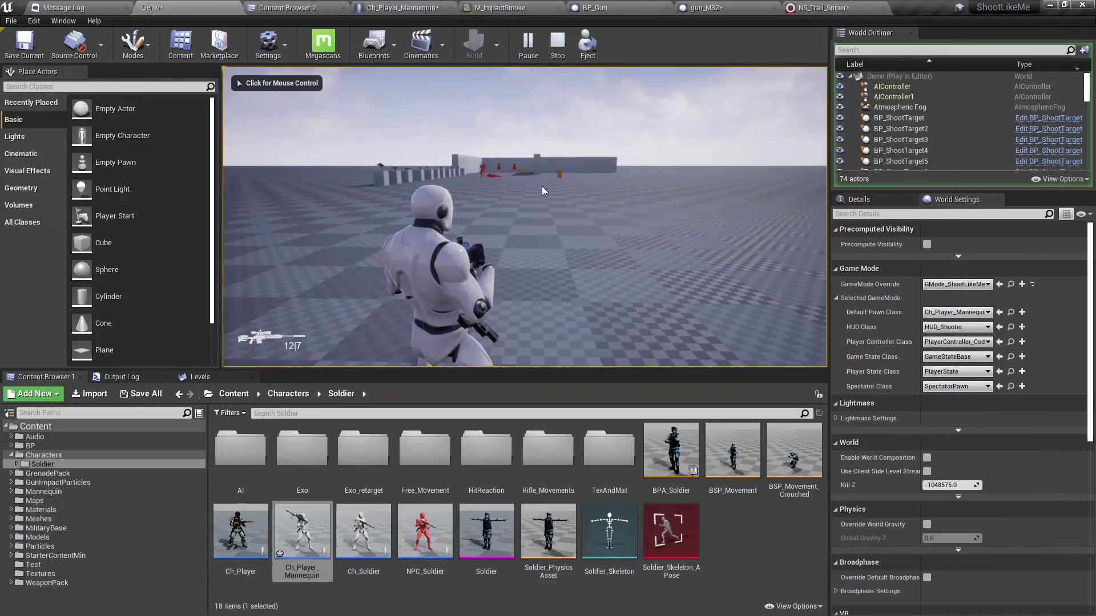
pyautogui.press('Escape')
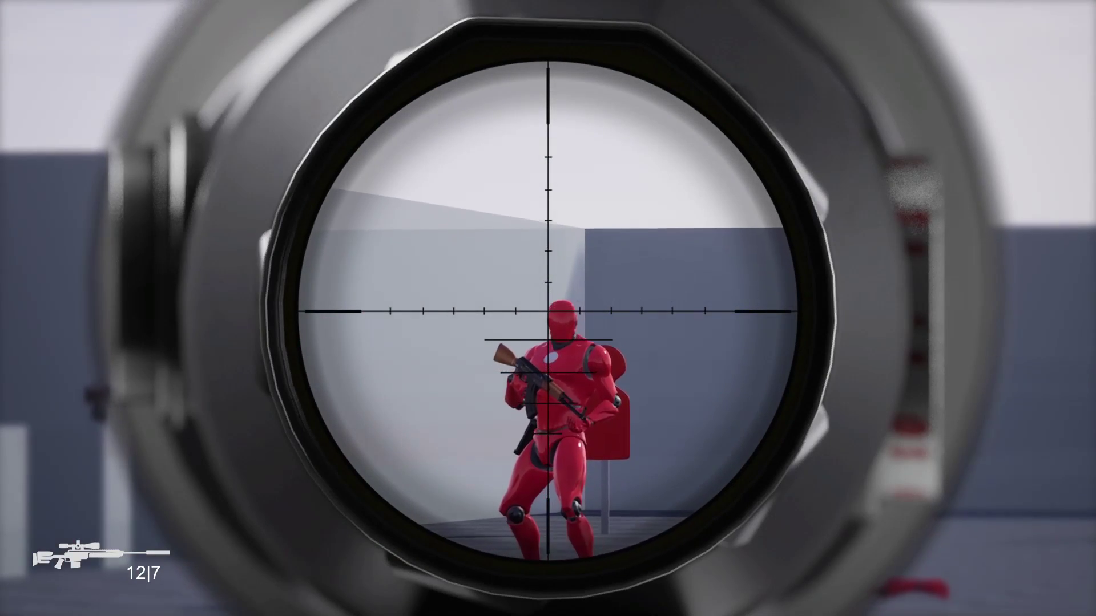
# Fire another scoped sniper shot at the remaining red target to judge the resized trail, and stop playing
pyautogui.click(547, 311)
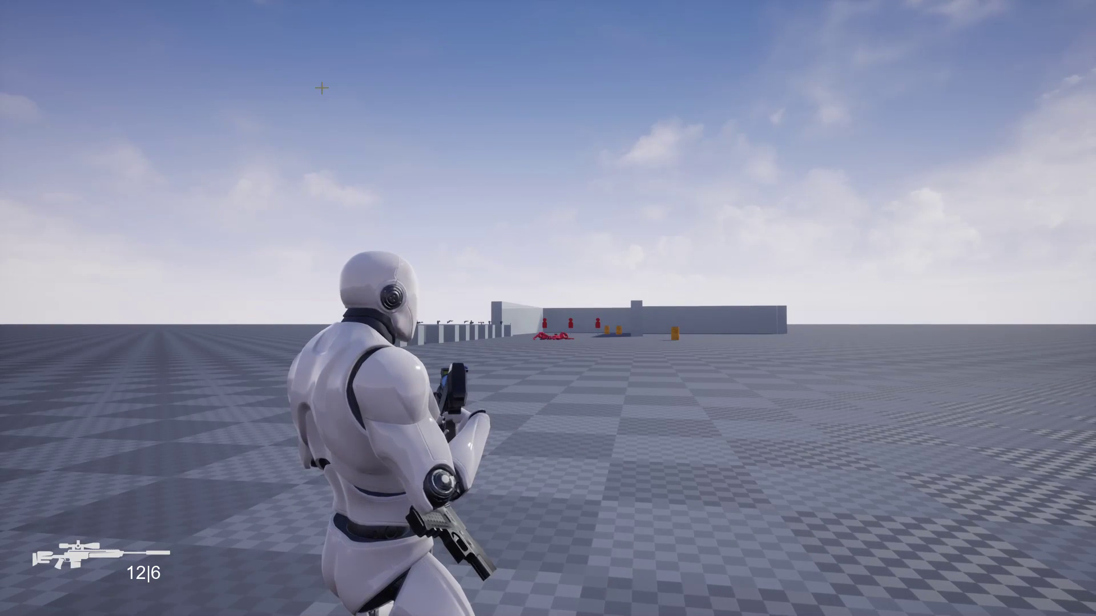
pyautogui.press('Escape')
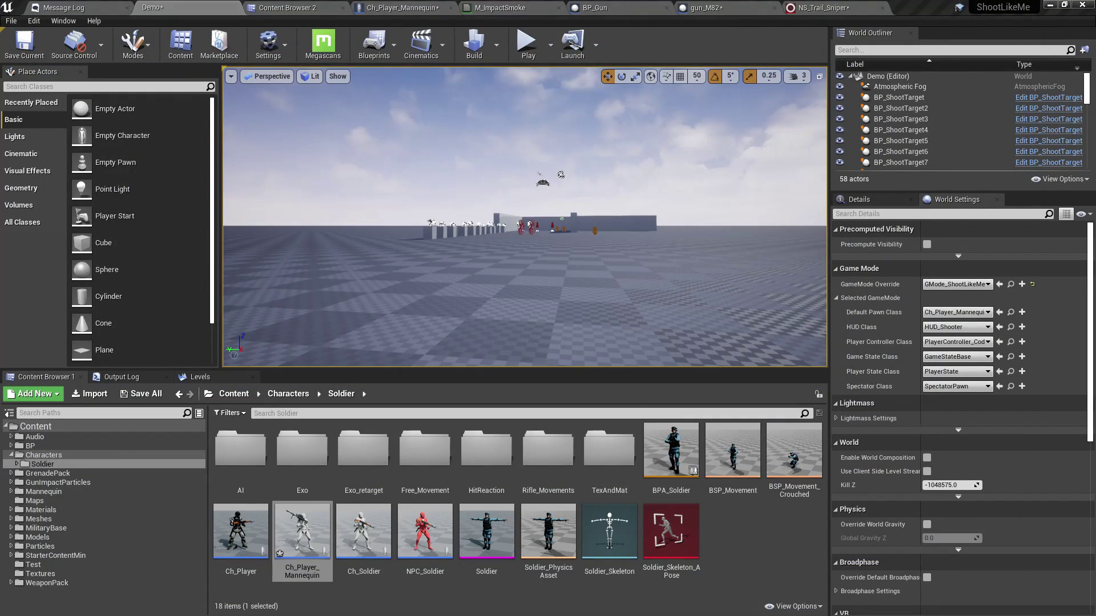
# Open DefaultSpriteMaterial from the Sprite Renderer of NS_Trail_Sniper's Fountain emitter and examine its node graph and preview
pyautogui.click(822, 7)
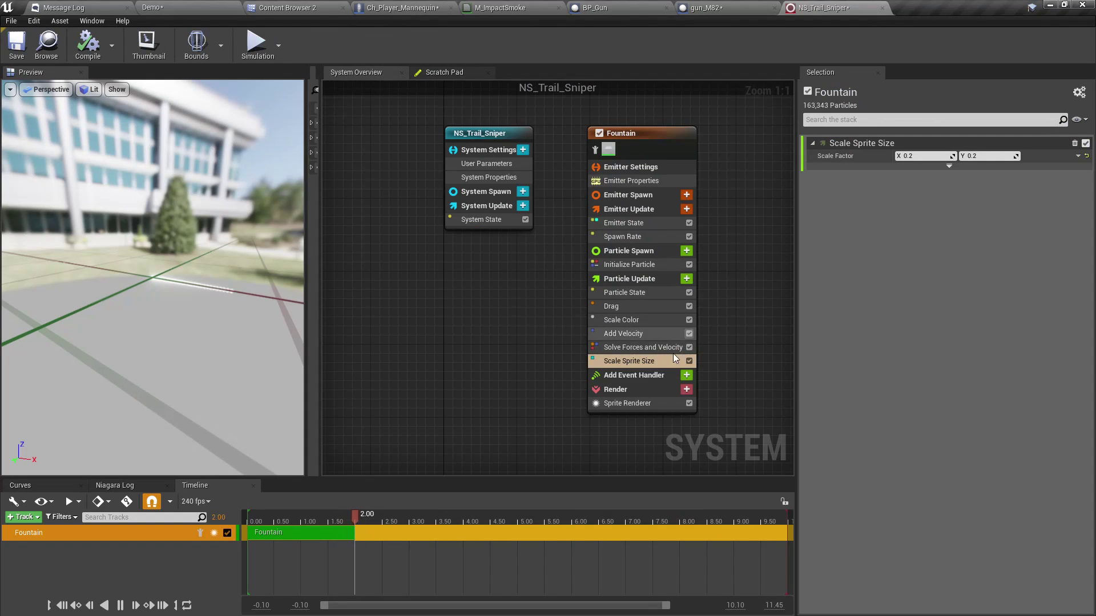
pyautogui.click(629, 402)
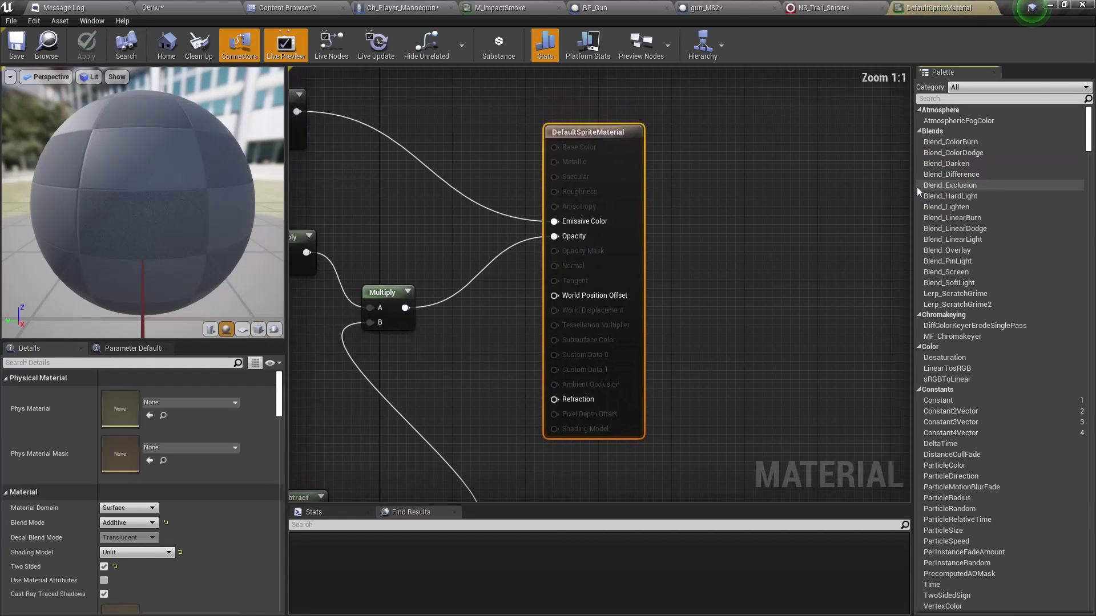
pyautogui.moveTo(372, 259); pyautogui.dragTo(829, 298, button='right')
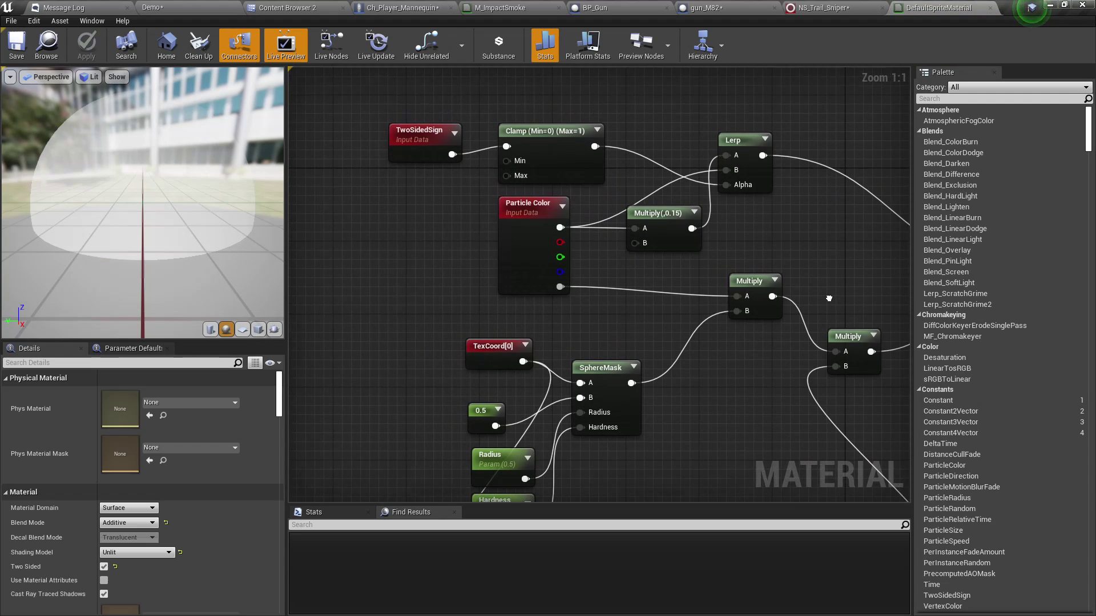
pyautogui.moveTo(122, 203); pyautogui.dragTo(154, 211)
# Browse the project's Materials folder for smoke materials and open M_SmokeBall
pyautogui.click(292, 7)
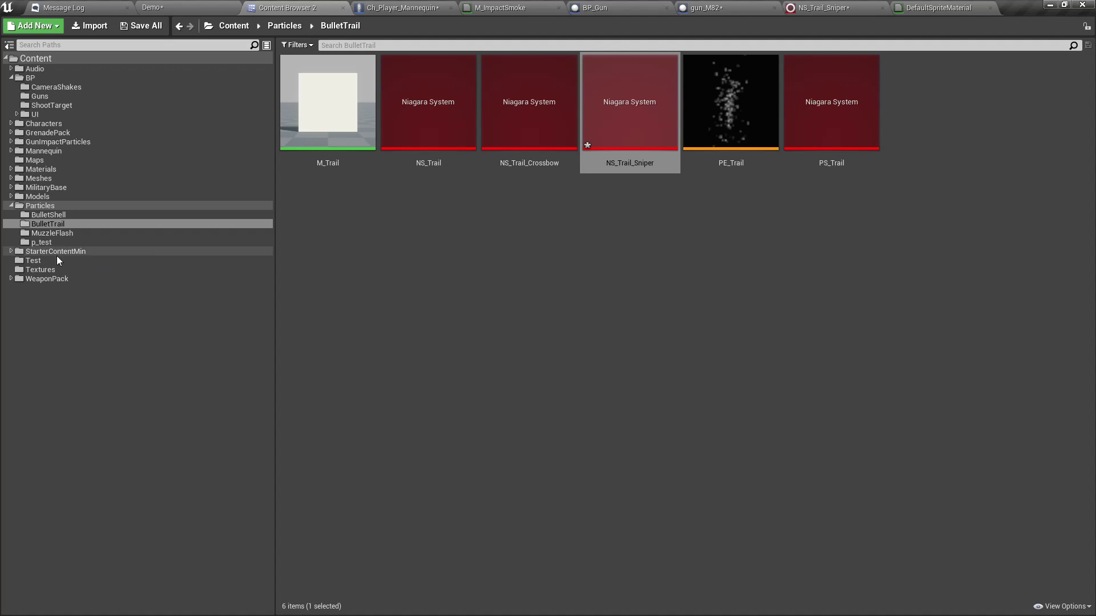
pyautogui.click(48, 169)
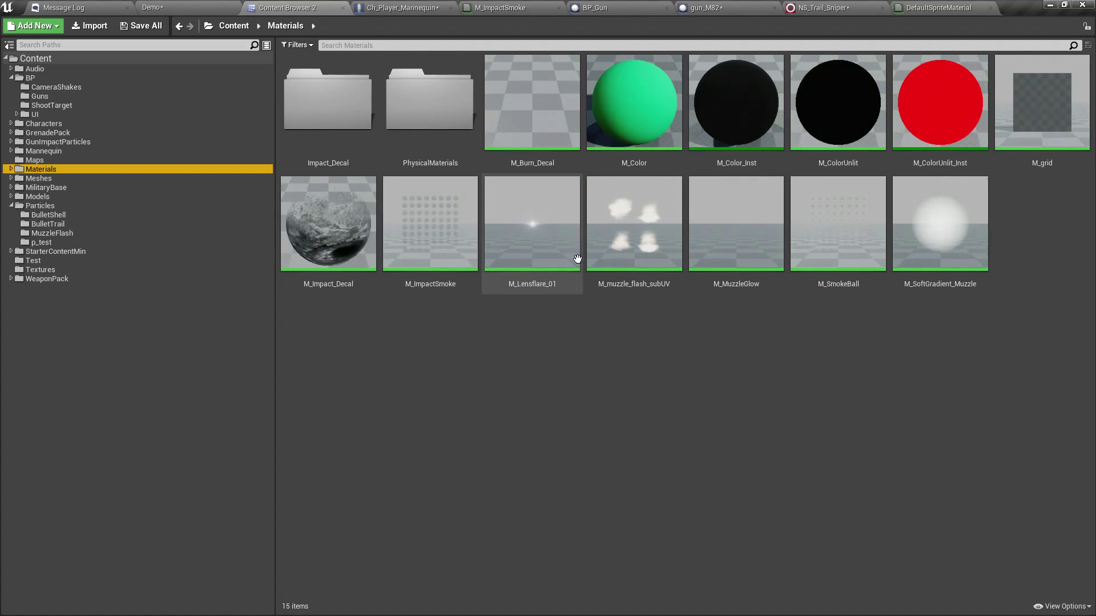
pyautogui.click(447, 209)
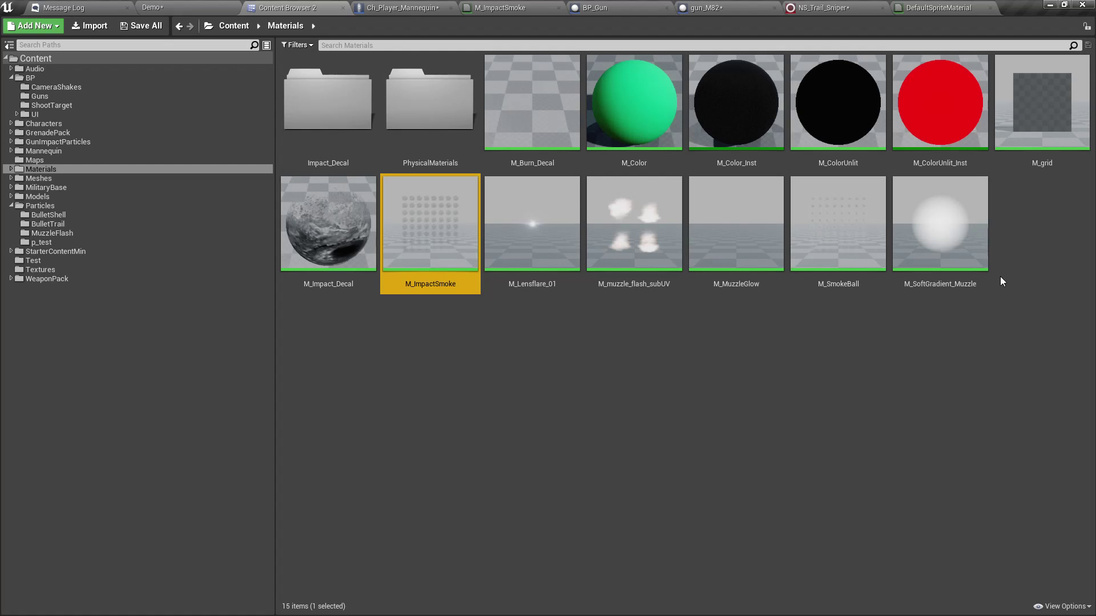
pyautogui.click(846, 232)
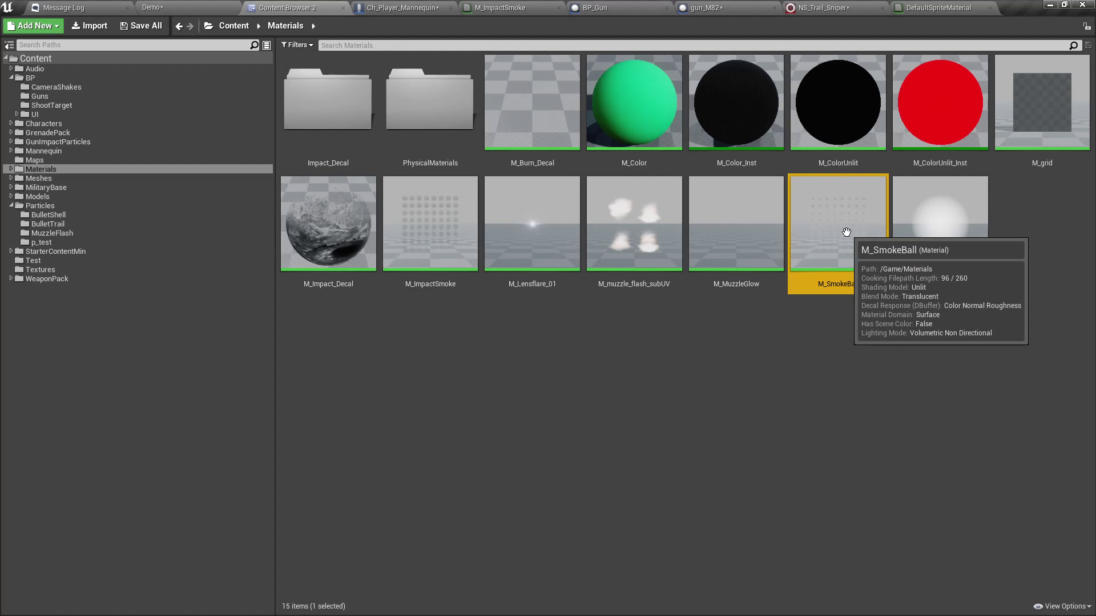
pyautogui.doubleClick(846, 232)
# Inspect M_SmokeBall's SubUV texture sample and preview, then locate and open its T_SmokeBall_01_8_8 texture
pyautogui.moveTo(847, 233); pyautogui.dragTo(1084, 234, button='right')
pyautogui.moveTo(460, 181); pyautogui.dragTo(460, 184, button='right')
pyautogui.click(542, 162)
pyautogui.moveTo(114, 171); pyautogui.dragTo(94, 132)
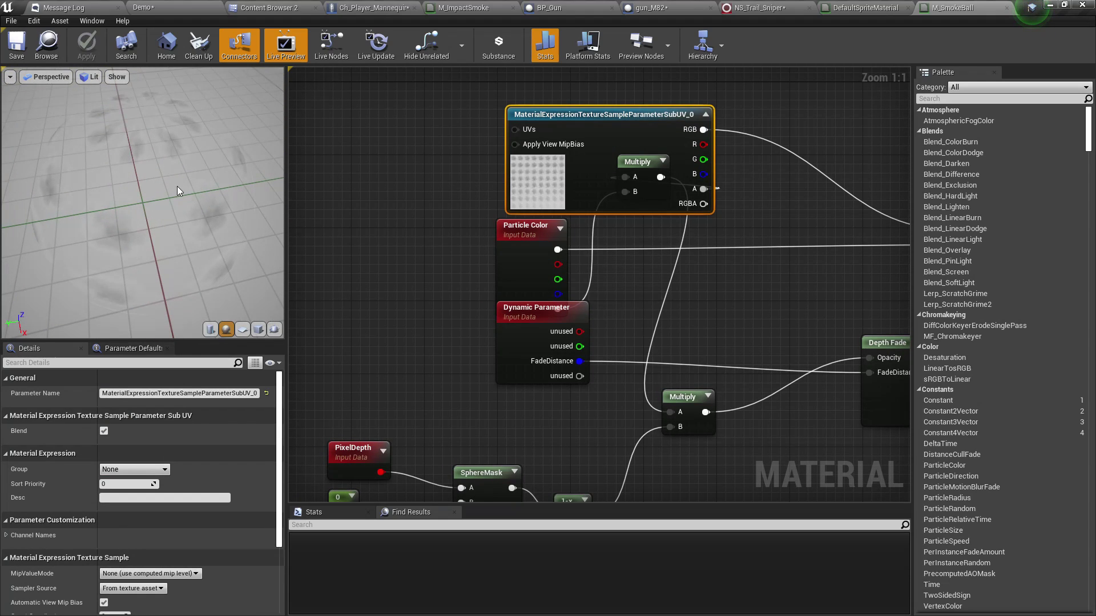
pyautogui.moveTo(177, 186); pyautogui.dragTo(194, 251)
pyautogui.scroll(-5, 204, 475)
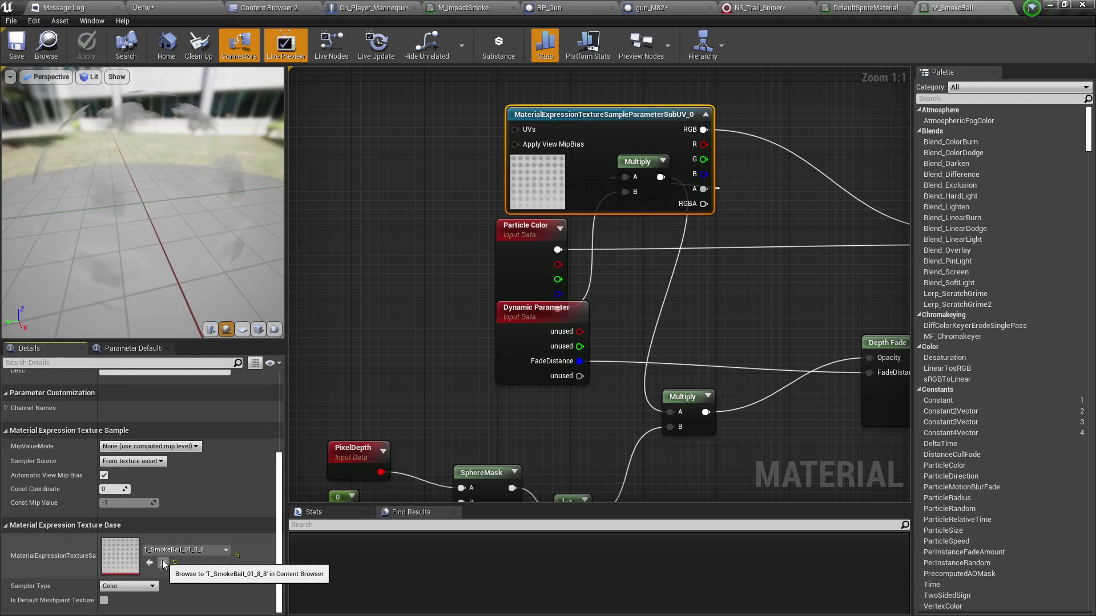
pyautogui.click(162, 562)
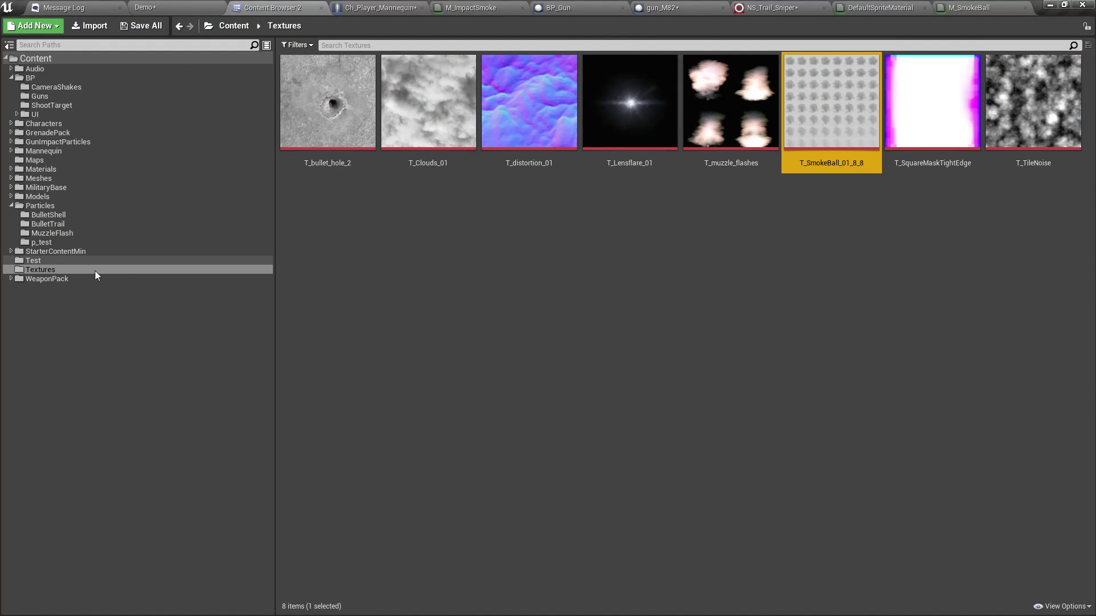
pyautogui.doubleClick(842, 106)
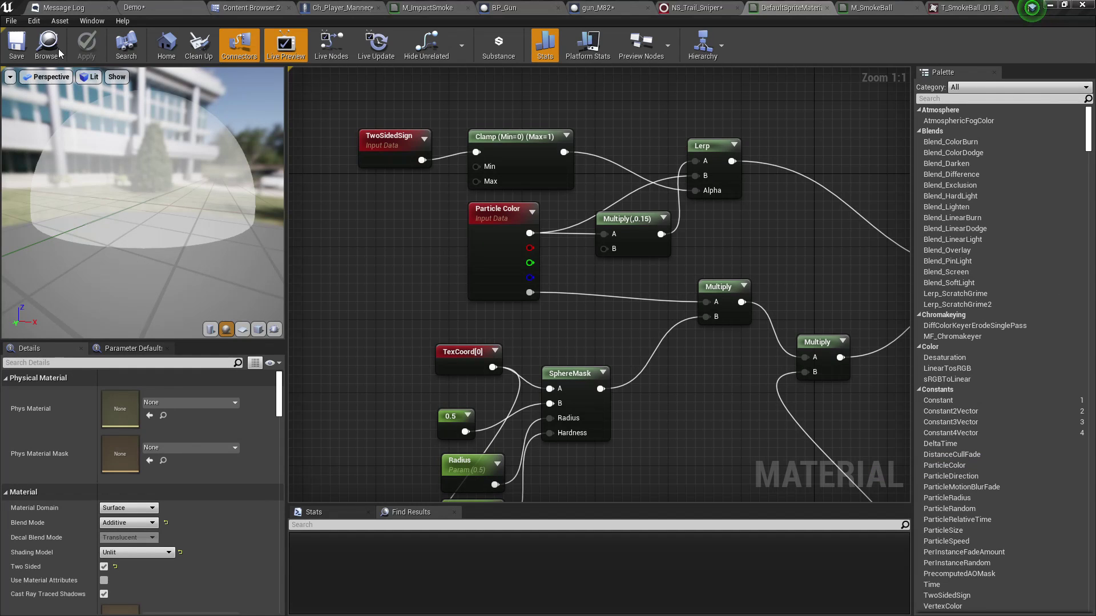
# Locate DefaultSpriteMaterial in the Niagara DefaultAssets and look through the WeaponPack, BulletTrail and Materials folders for a place to copy it
pyautogui.click(60, 53)
pyautogui.moveTo(1043, 110); pyautogui.dragTo(957, 291)
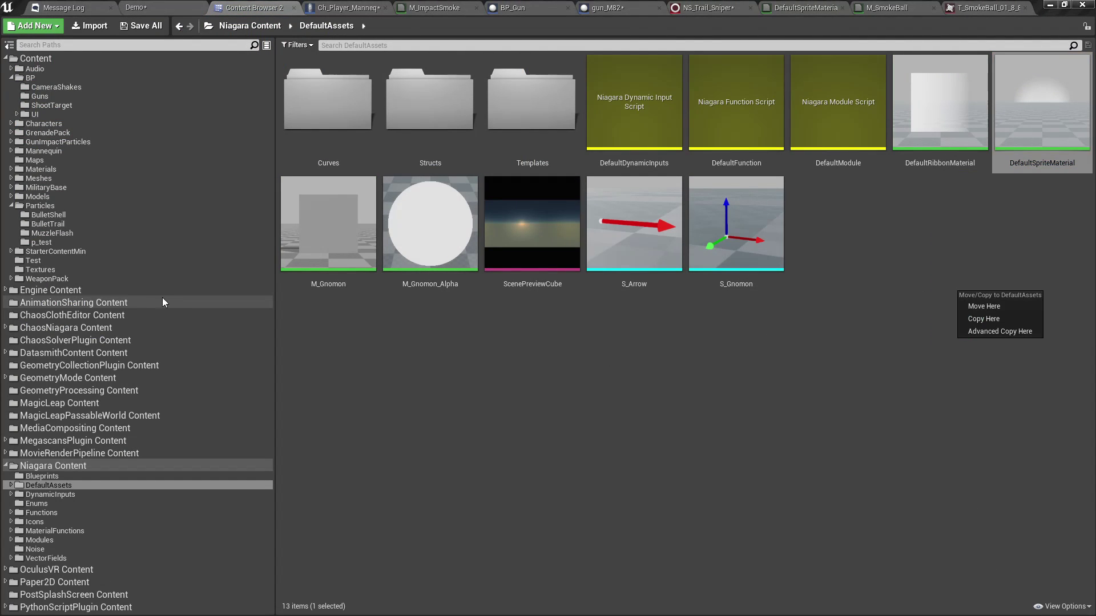
pyautogui.click(13, 279)
pyautogui.click(17, 324)
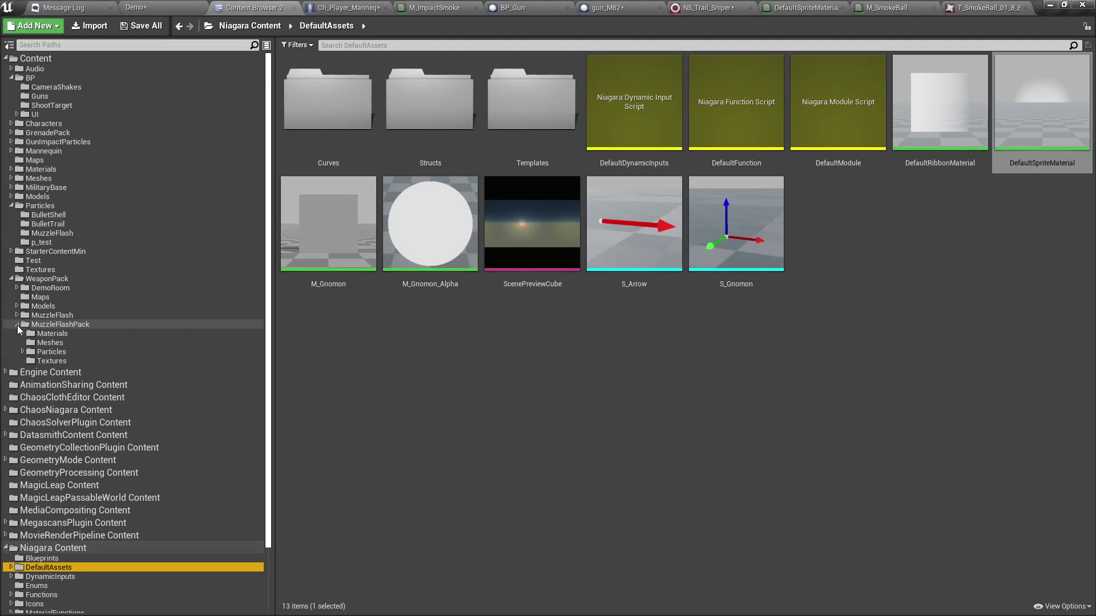
pyautogui.click(23, 352)
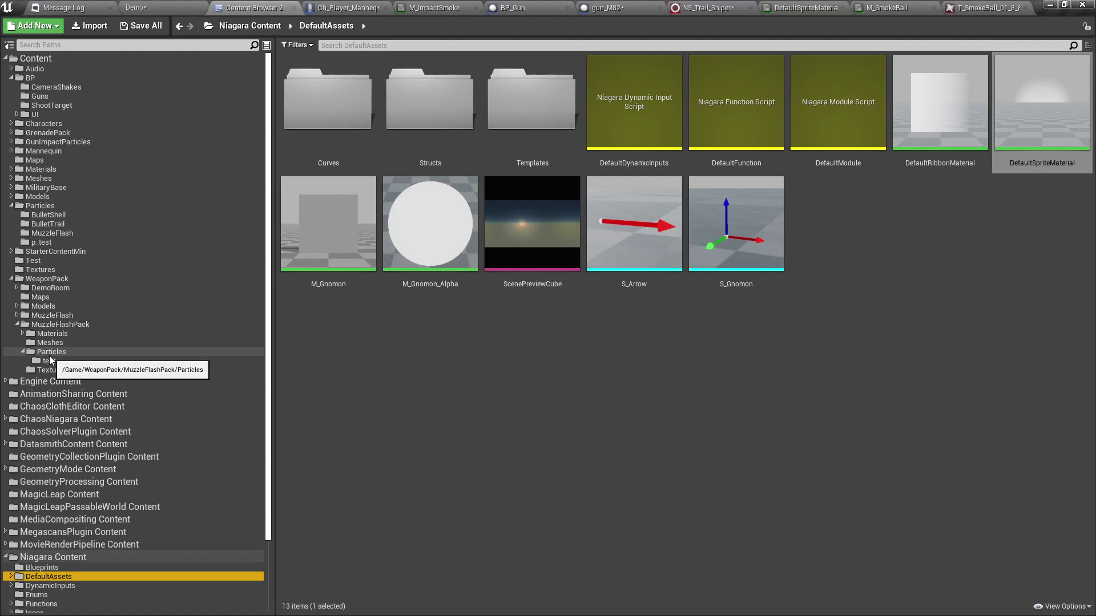
pyautogui.click(49, 353)
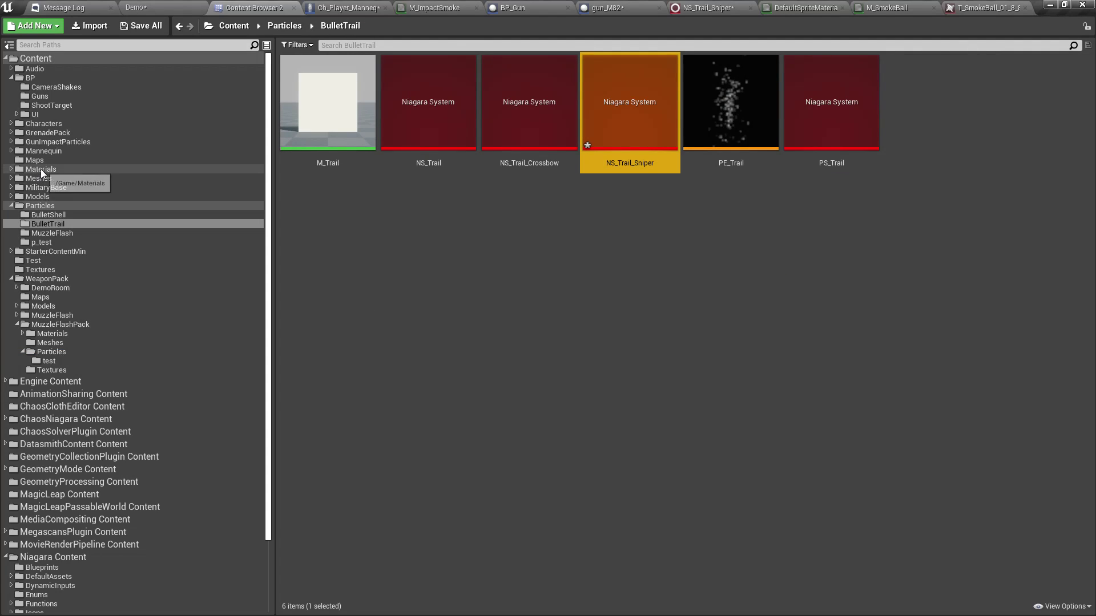
pyautogui.click(40, 169)
pyautogui.click(11, 169)
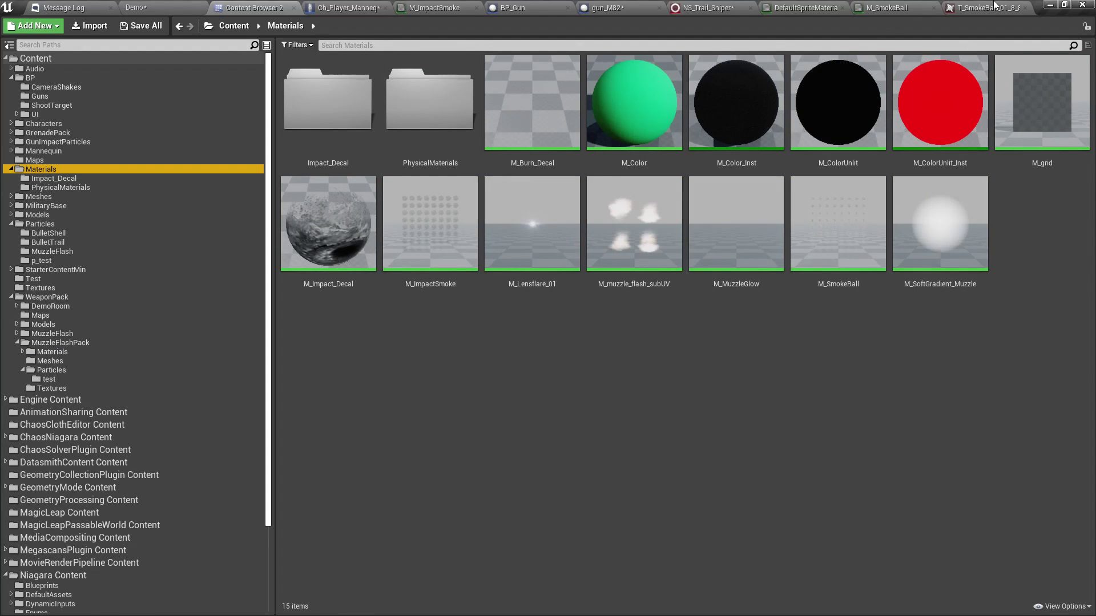
# Copy DefaultSpriteMaterial from the Niagara DefaultAssets folder into the project's Materials folder
pyautogui.click(805, 7)
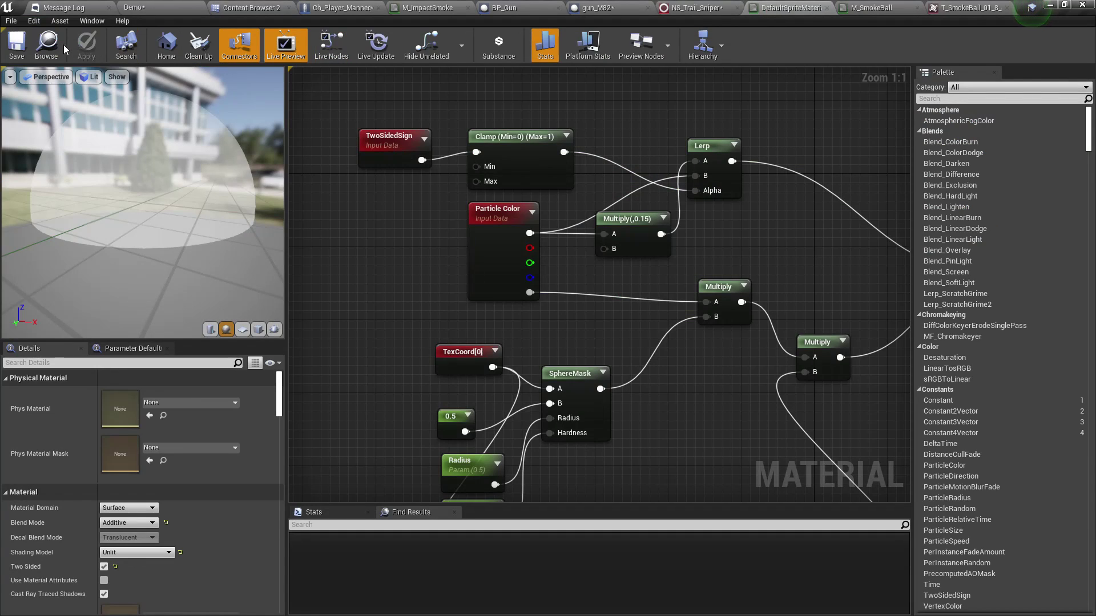
pyautogui.click(47, 46)
pyautogui.moveTo(1036, 108); pyautogui.dragTo(52, 170)
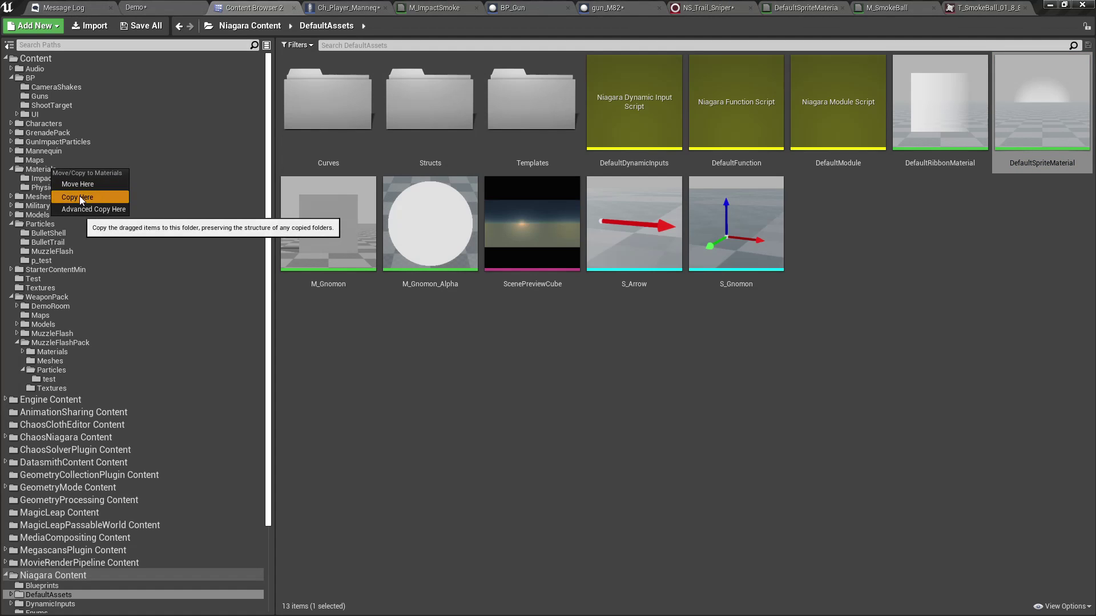
pyautogui.click(80, 196)
# Rename the copied DefaultSpriteMaterial in the Materials folder to M_SmokeTrail
pyautogui.click(36, 169)
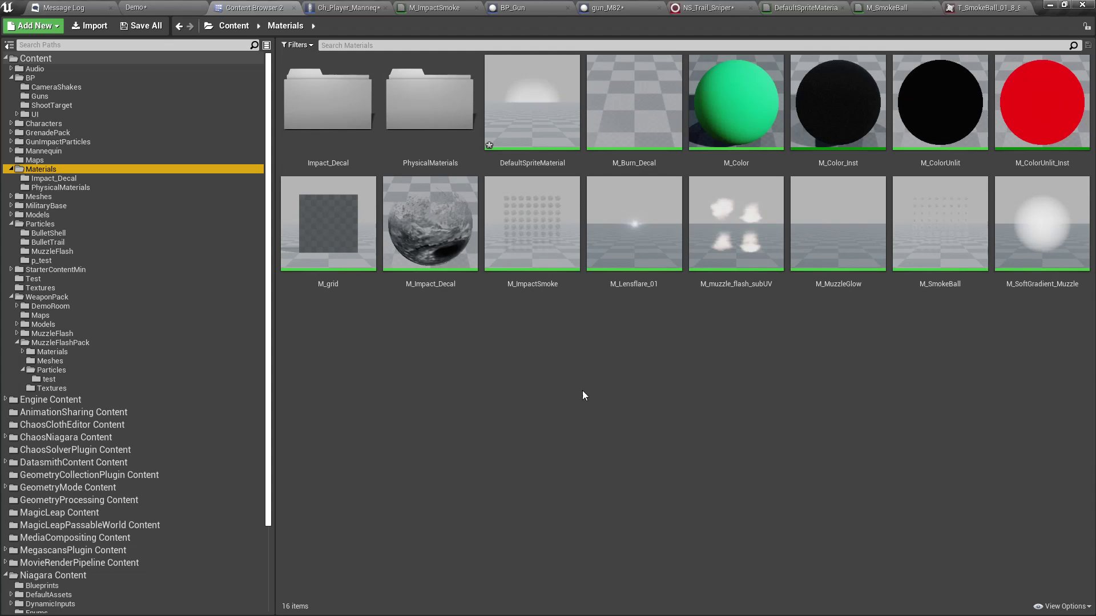
pyautogui.click(532, 106)
pyautogui.press('F2')
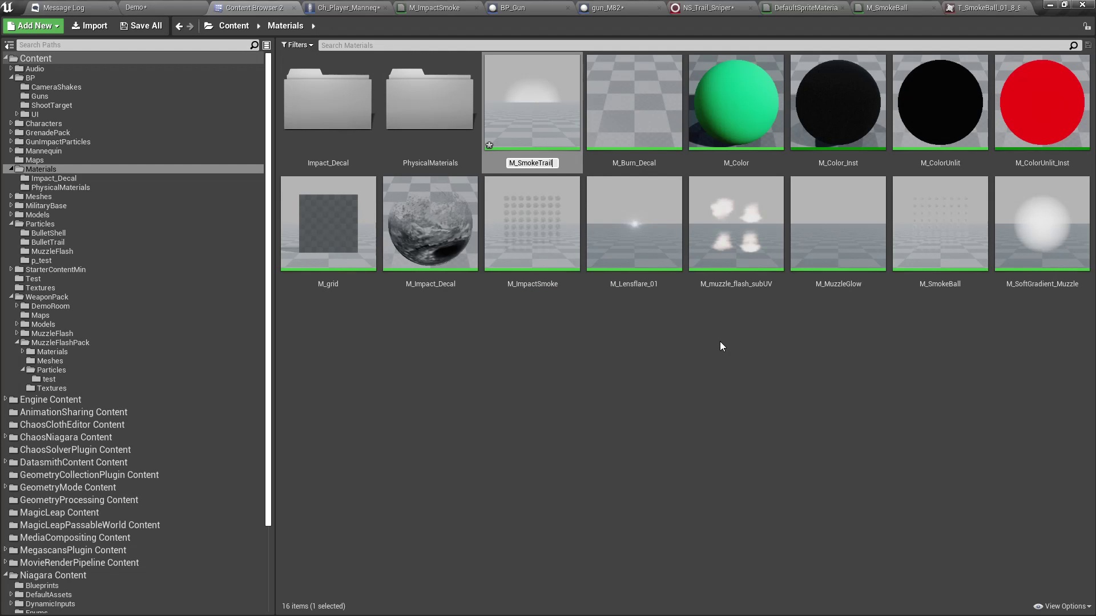
pyautogui.press('Return')
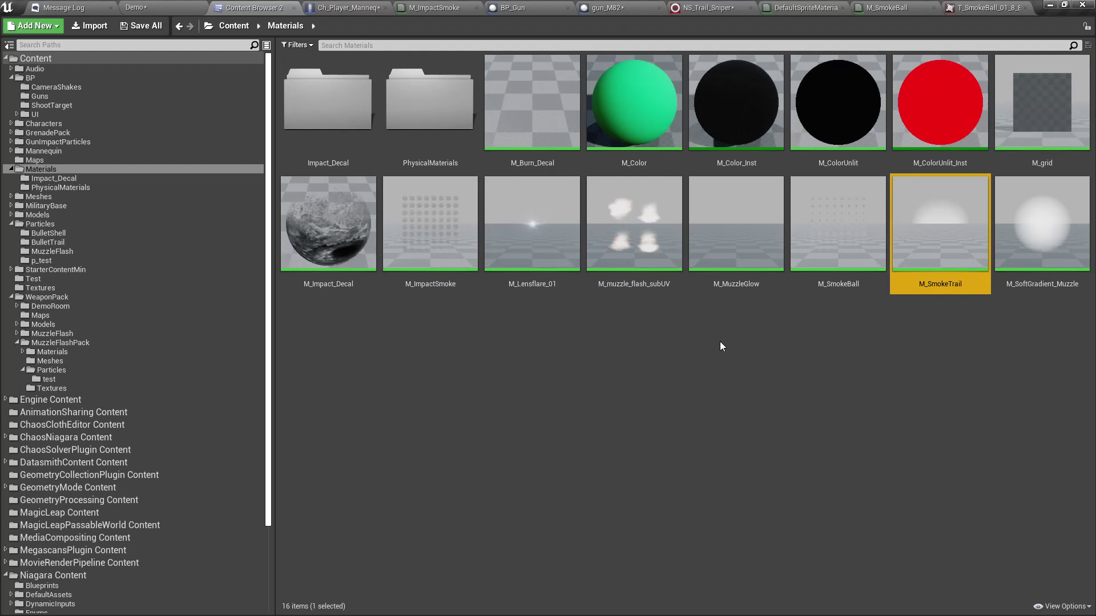
# Open M_SmokeTrail and add the T_SmokeBall_01_8_8 texture to its graph as a Texture Sample
pyautogui.doubleClick(914, 231)
pyautogui.moveTo(414, 282); pyautogui.dragTo(815, 330, button='right')
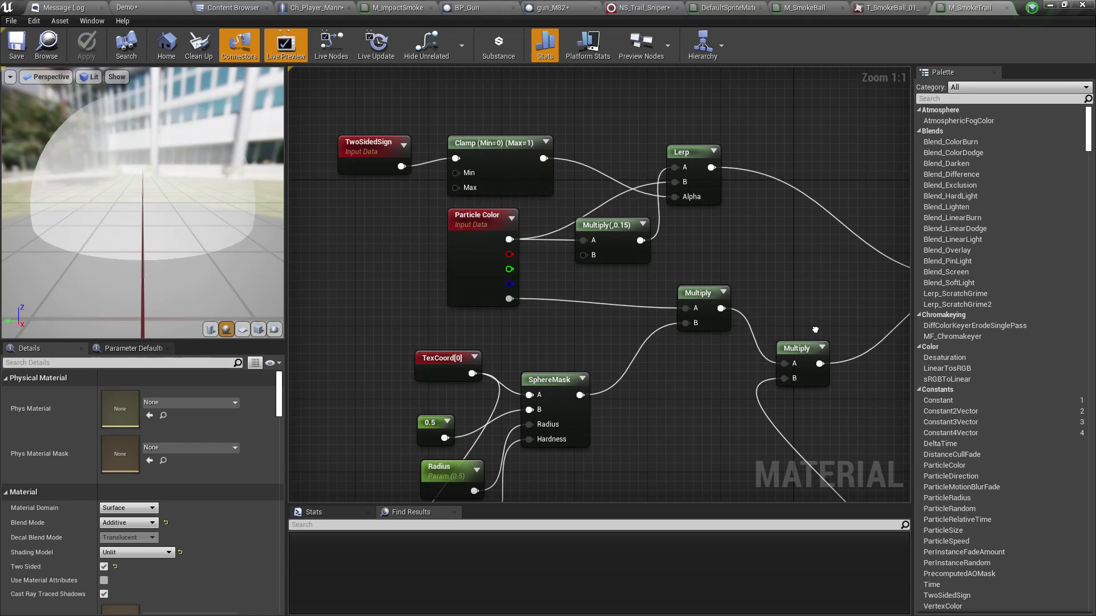
pyautogui.click(217, 6)
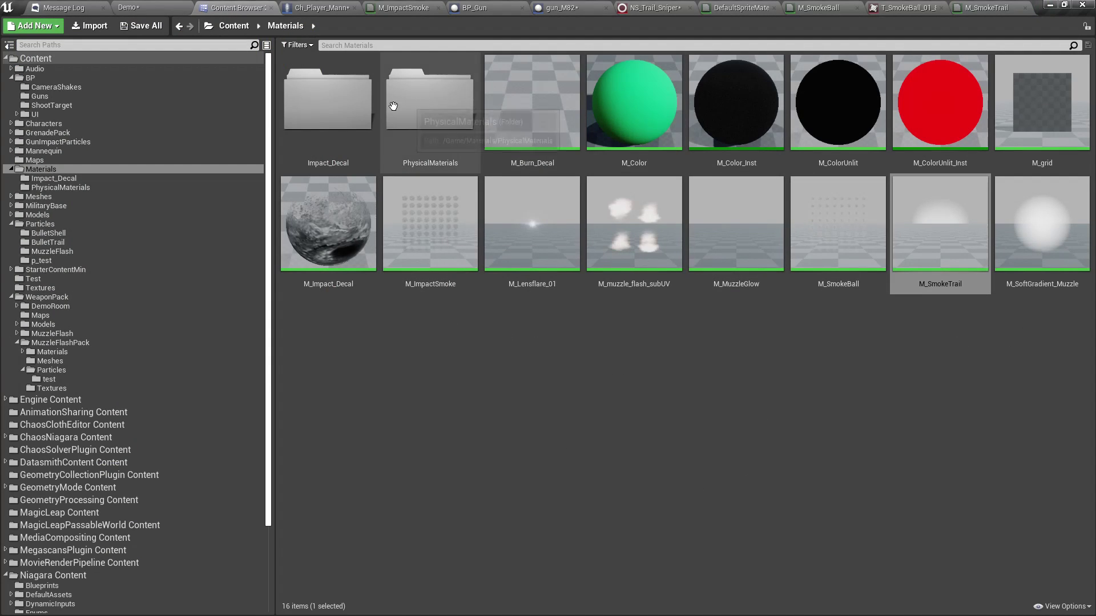
pyautogui.click(899, 8)
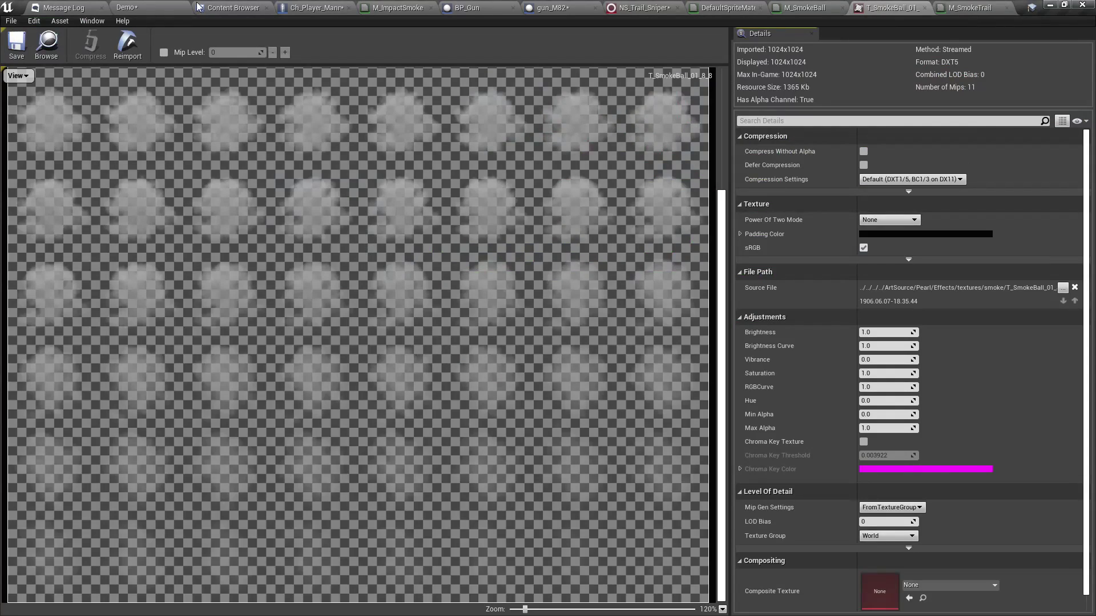
pyautogui.click(46, 43)
pyautogui.moveTo(829, 147); pyautogui.dragTo(315, 295)
# Place the new Texture Sample node in the empty area above M_SmokeTrail's existing nodes
pyautogui.moveTo(379, 278); pyautogui.dragTo(528, 175, button='right')
pyautogui.moveTo(520, 200); pyautogui.dragTo(451, 204)
pyautogui.moveTo(451, 204); pyautogui.dragTo(414, 347, button='right')
pyautogui.moveTo(411, 347); pyautogui.dragTo(500, 181)
pyautogui.moveTo(636, 275); pyautogui.dragTo(689, 176, button='right')
# Make room in the graph by shifting the Particle Color node left and the M_SmokeTrail result node right
pyautogui.moveTo(633, 421); pyautogui.dragTo(546, 424)
pyautogui.moveTo(662, 399); pyautogui.dragTo(597, 171, button='right')
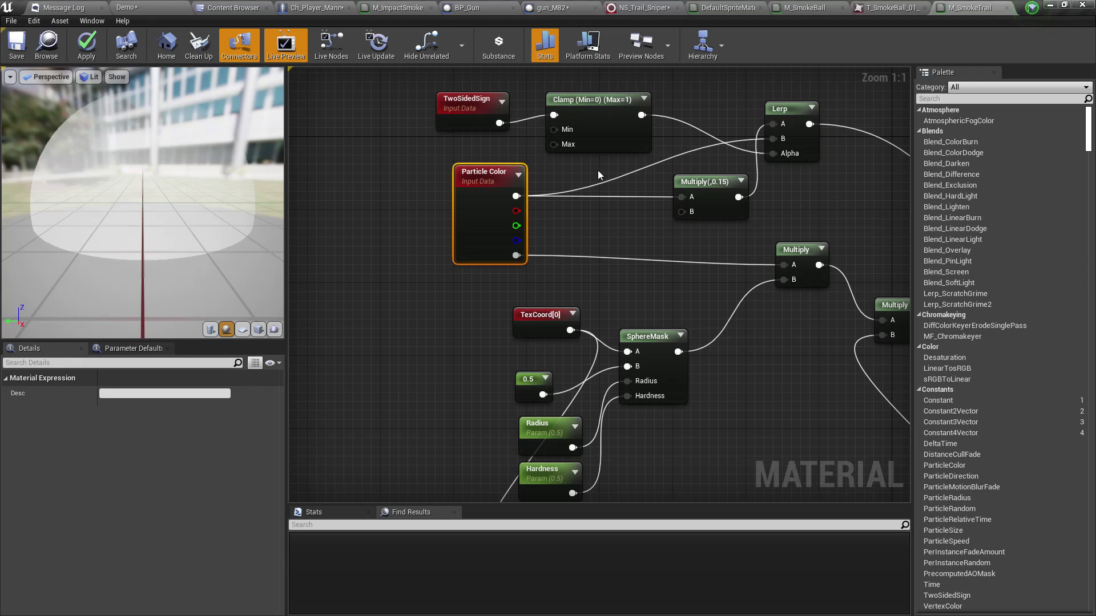
pyautogui.hotkey('ctrl', 'z')
pyautogui.moveTo(781, 284); pyautogui.dragTo(835, 271)
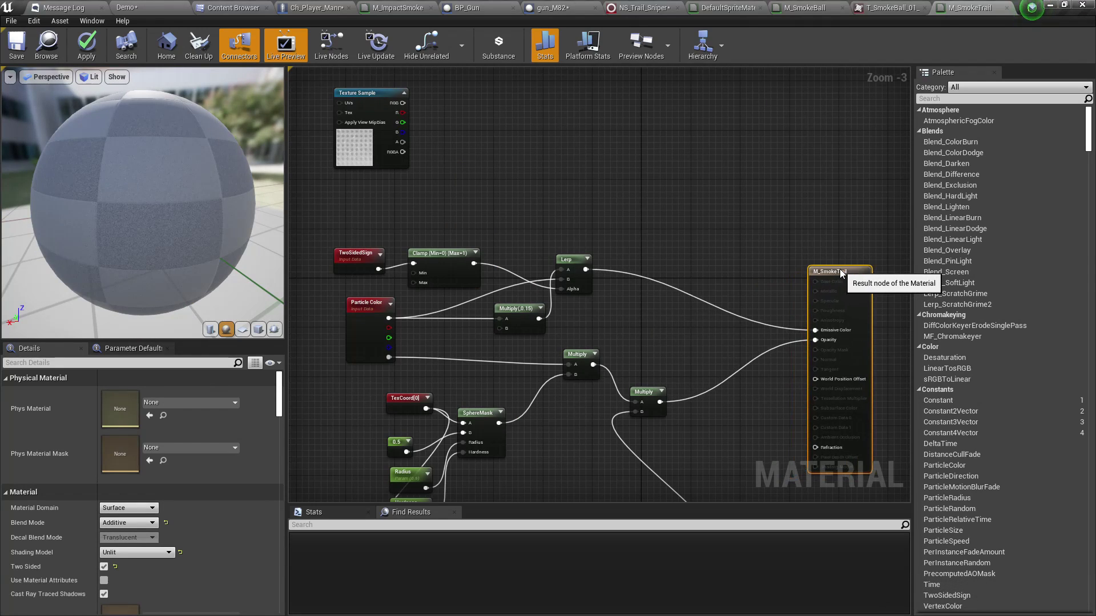
# Insert a Multiply between the Lerp and Emissive Color, feeding its B input with the Texture Sample's RGB output
pyautogui.moveTo(585, 269); pyautogui.dragTo(647, 275)
pyautogui.write('*')
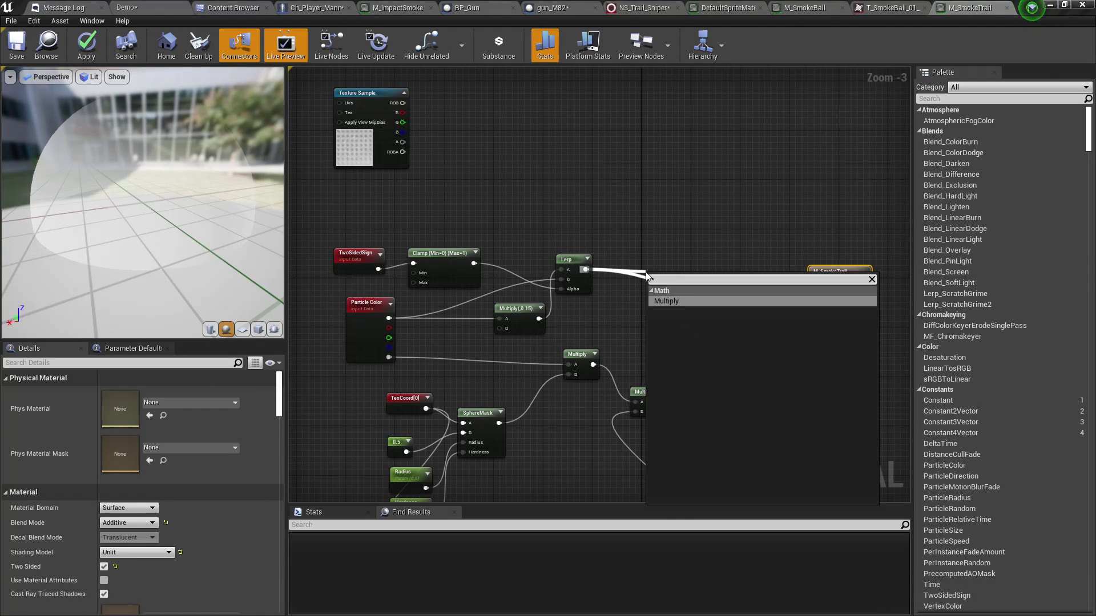
pyautogui.press('Return')
pyautogui.moveTo(403, 102); pyautogui.dragTo(827, 330)
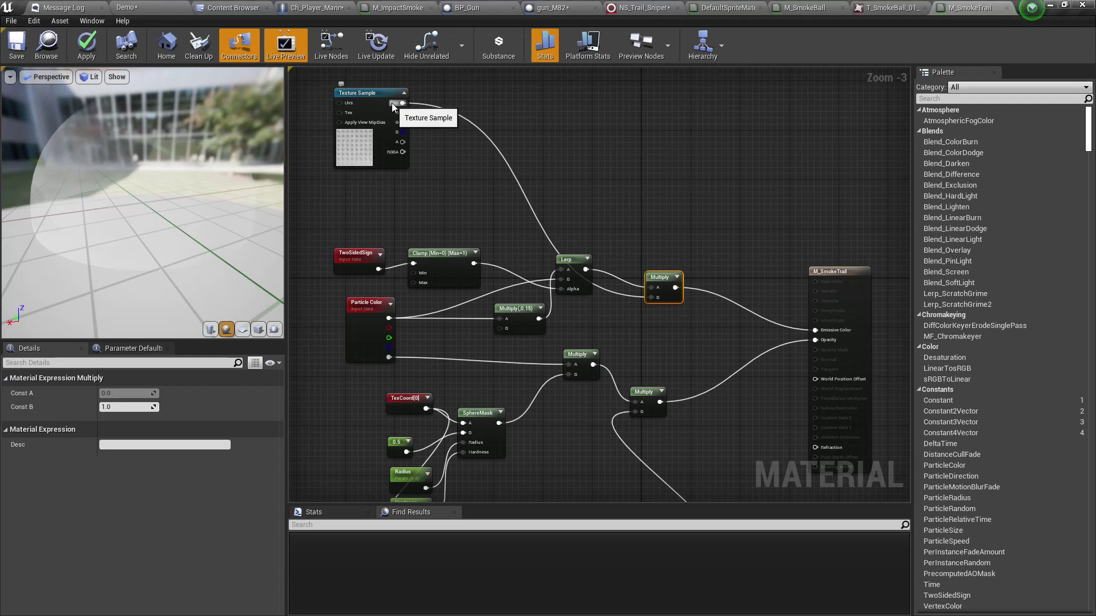
# Insert a Multiply before Opacity, feed its B input with the Texture Sample's alpha output, and apply the material
pyautogui.moveTo(694, 351); pyautogui.dragTo(672, 310, button='right')
pyautogui.moveTo(637, 362); pyautogui.dragTo(707, 354)
pyautogui.write('multiply')
pyautogui.press('Return')
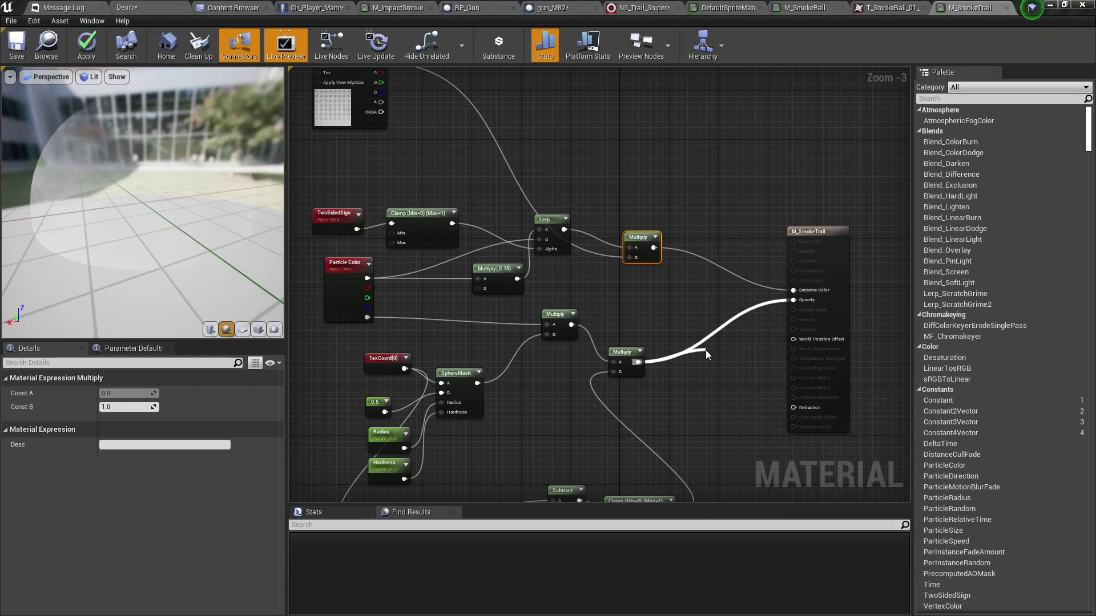
pyautogui.moveTo(381, 102); pyautogui.dragTo(793, 300)
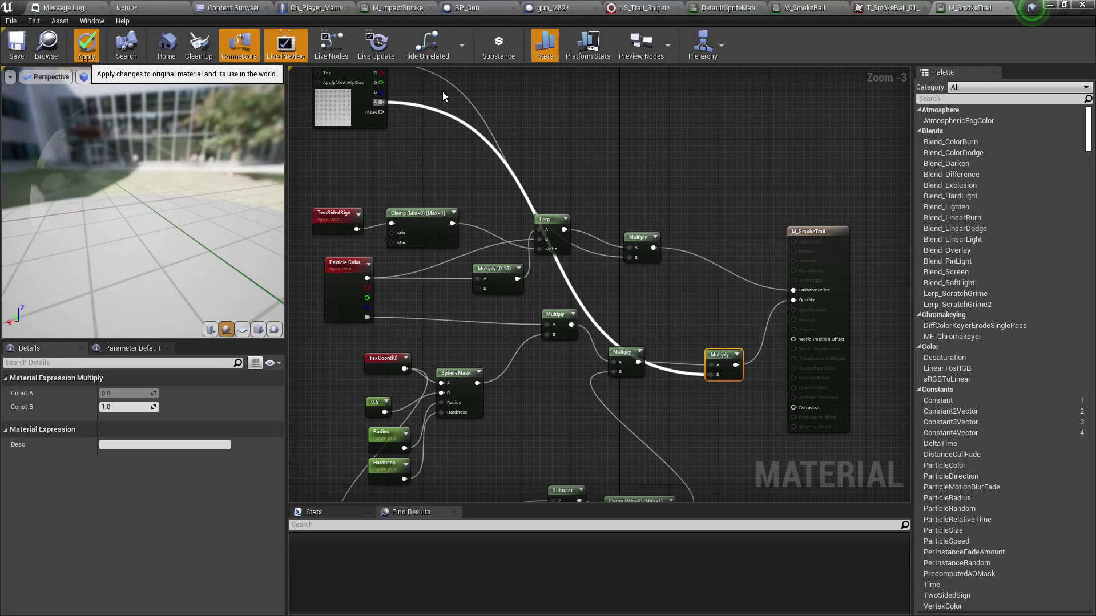
pyautogui.moveTo(95, 167); pyautogui.dragTo(178, 184)
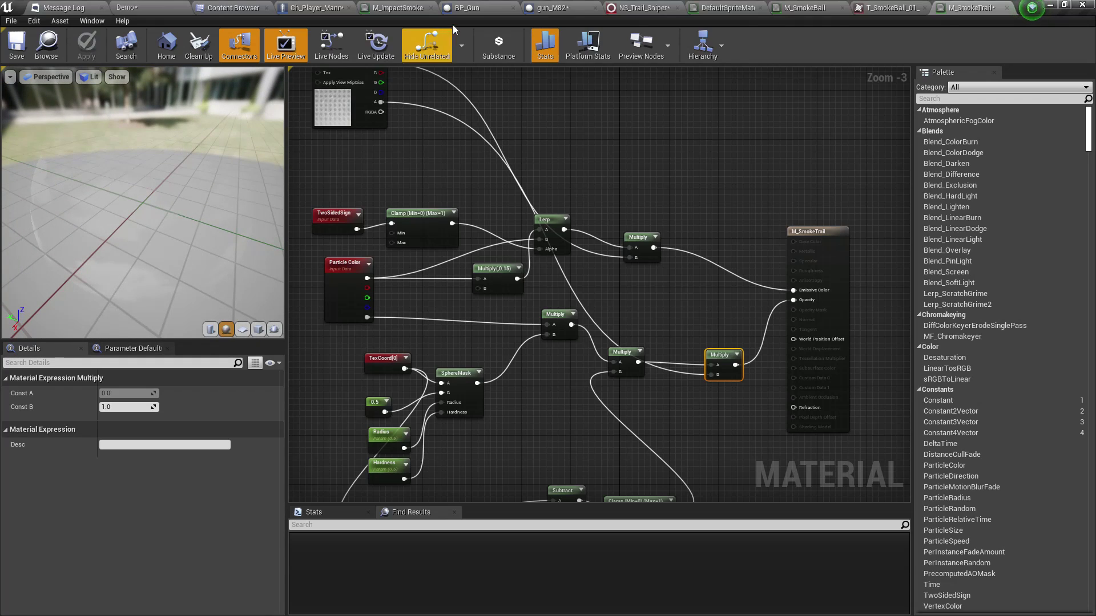
pyautogui.moveTo(363, 146); pyautogui.dragTo(402, 230, button='right')
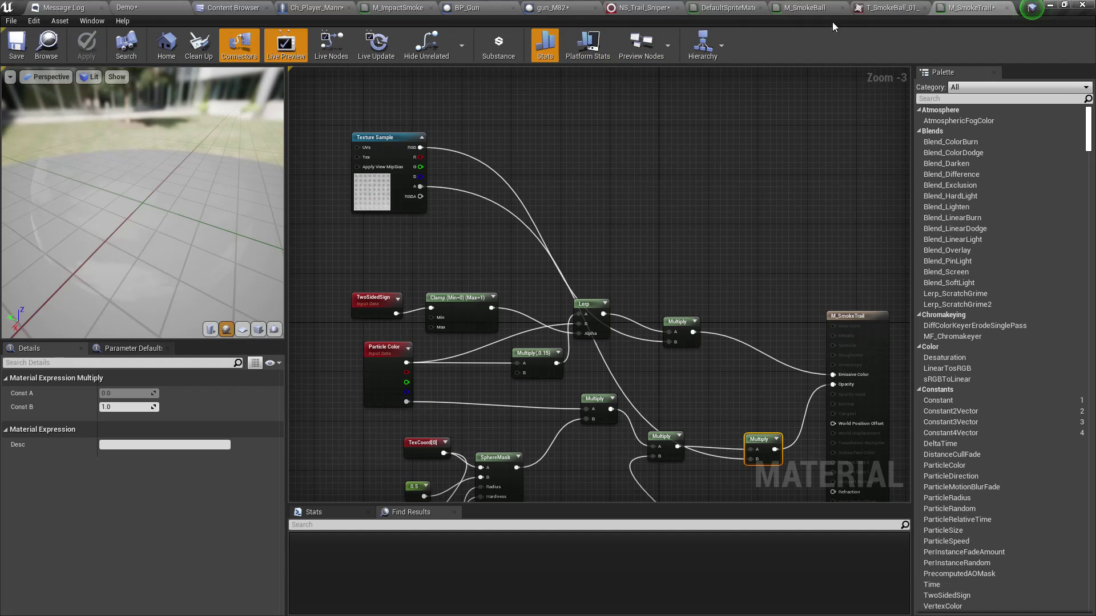
# Assign M_SmokeTrail from the Materials folder as the material of NS_Trail_Sniper's Sprite Renderer and check it in the preview
pyautogui.click(620, 10)
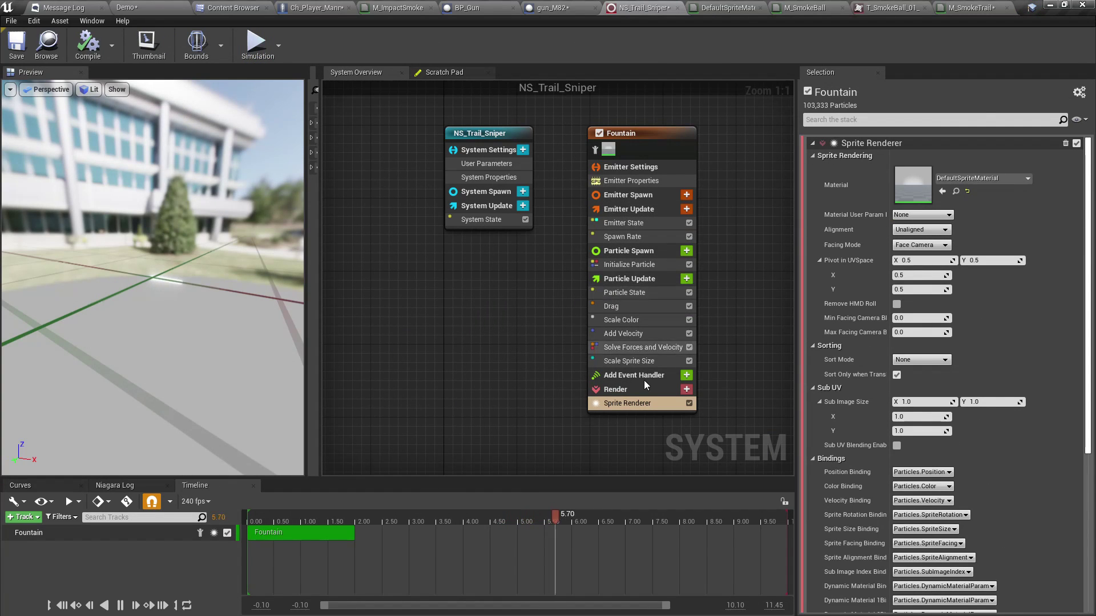
pyautogui.click(248, 6)
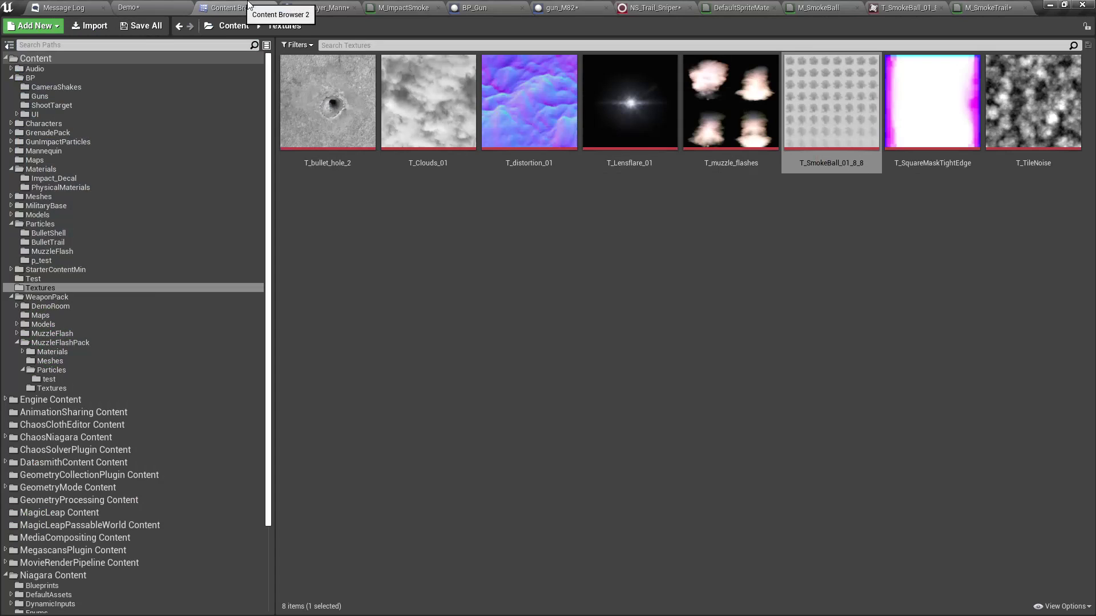
pyautogui.click(973, 8)
pyautogui.click(56, 35)
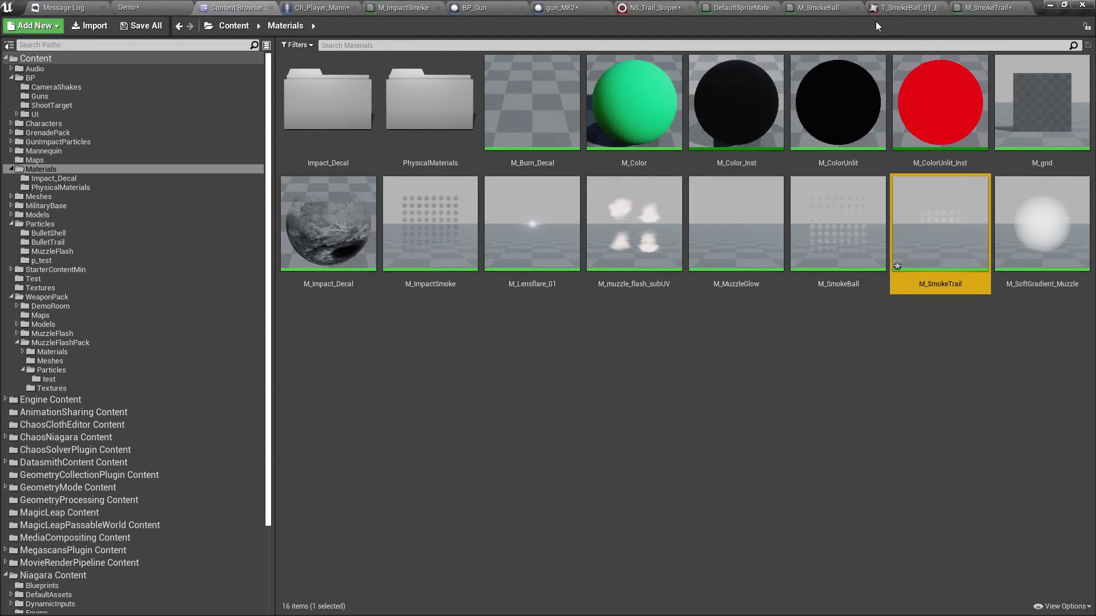
pyautogui.click(896, 8)
pyautogui.click(633, 6)
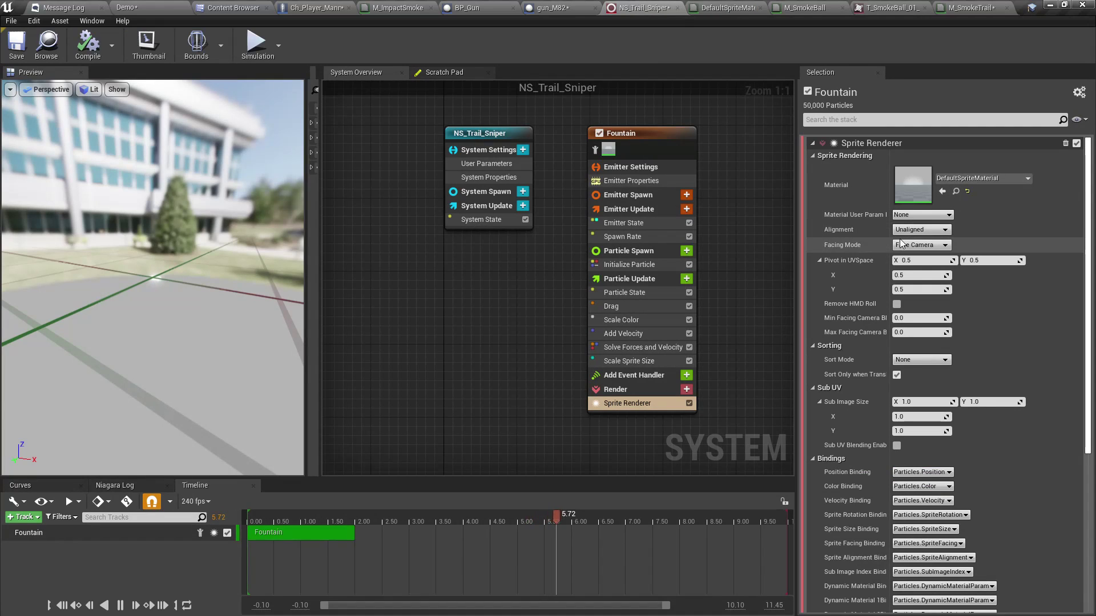
pyautogui.click(940, 191)
pyautogui.moveTo(149, 274); pyautogui.dragTo(68, 274)
pyautogui.scroll(3, 148, 273)
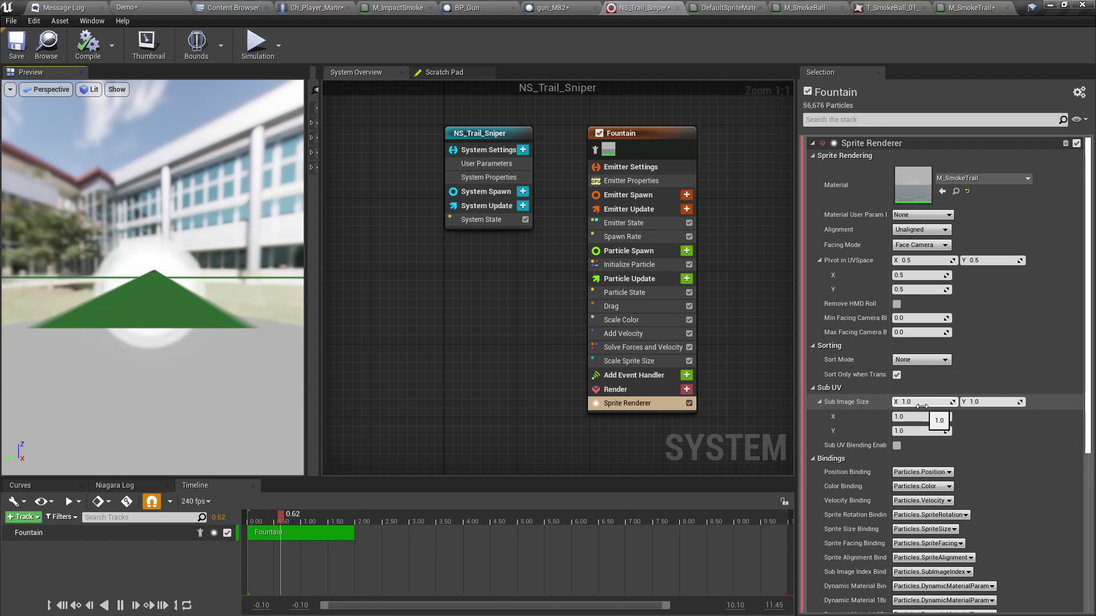
# Check the T_SmokeBall_01_8_8 sprite grid, set the Sprite Renderer's Sub Image Size to 8 by 8, and inspect the preview
pyautogui.click(890, 7)
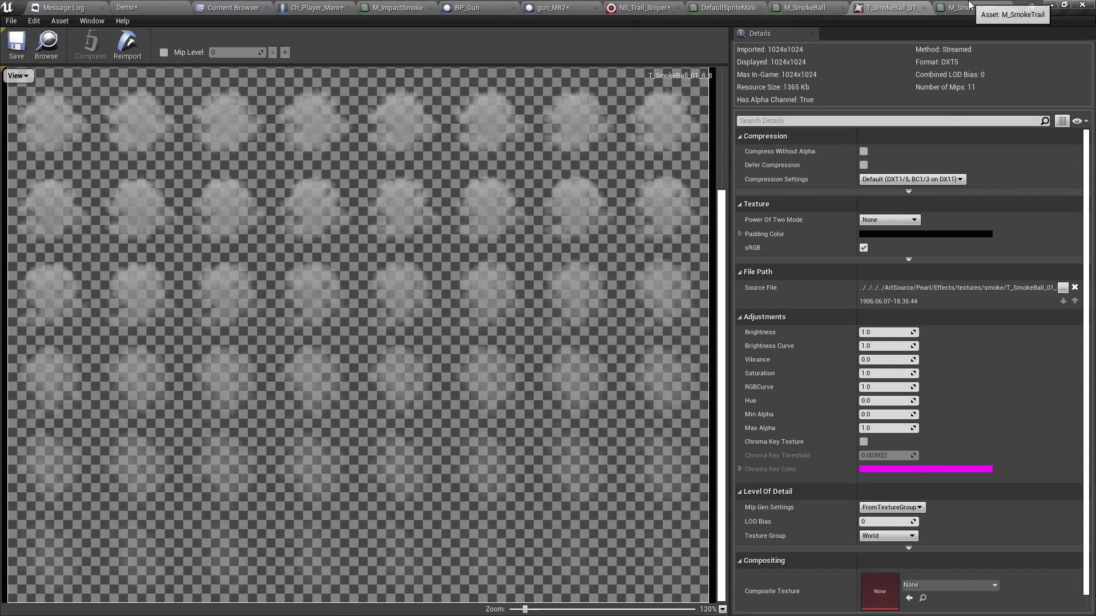
pyautogui.click(969, 6)
pyautogui.click(882, 7)
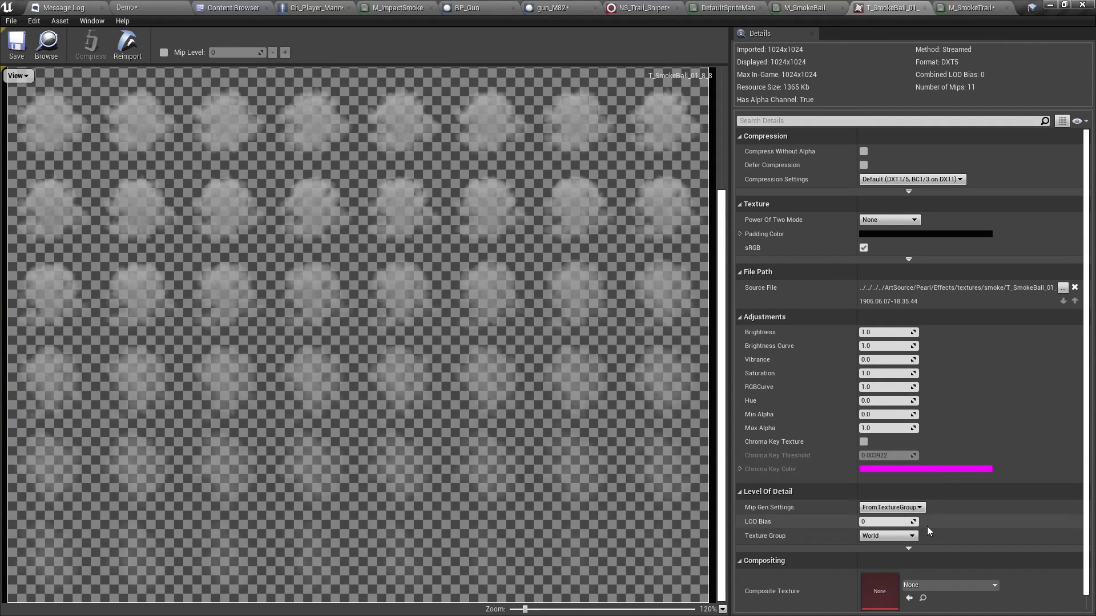
pyautogui.scroll(-1, 915, 346)
pyautogui.scroll(1, 914, 346)
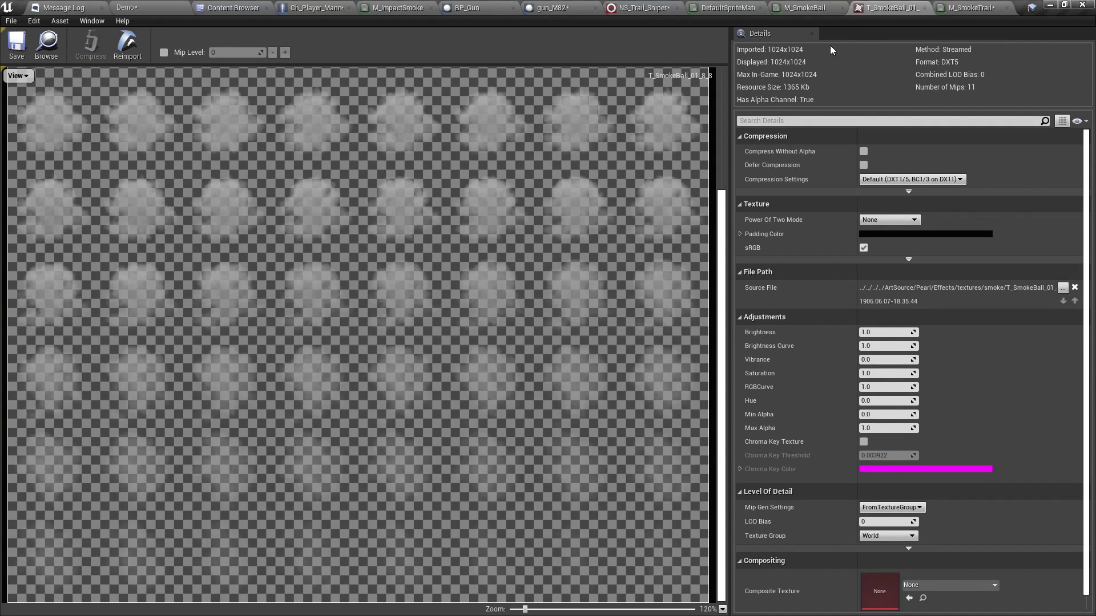
pyautogui.click(655, 6)
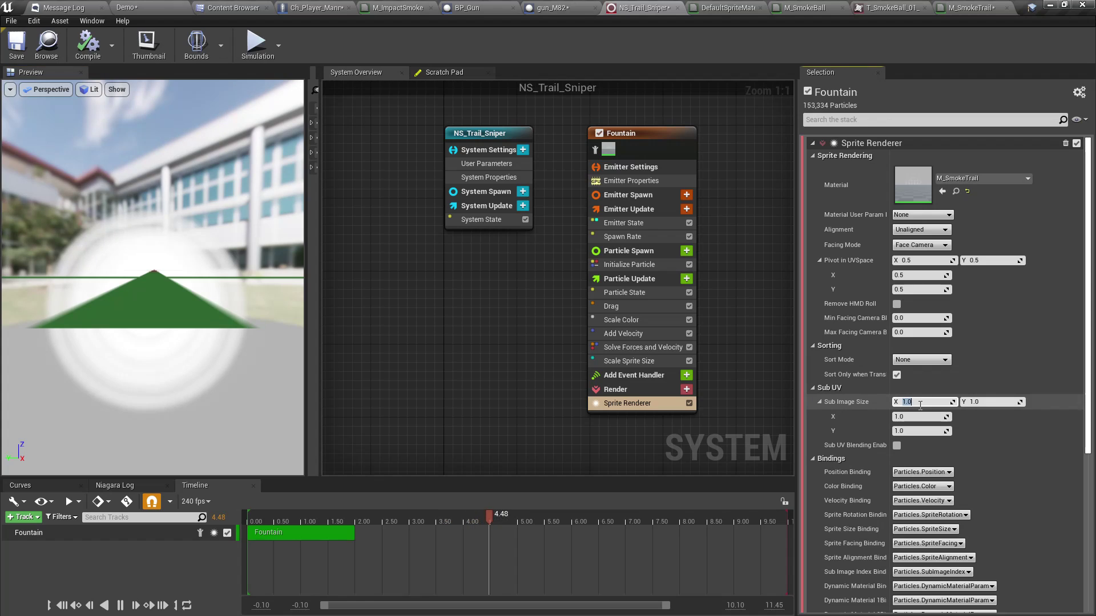
pyautogui.write('8')
pyautogui.press('Tab')
pyautogui.write('8')
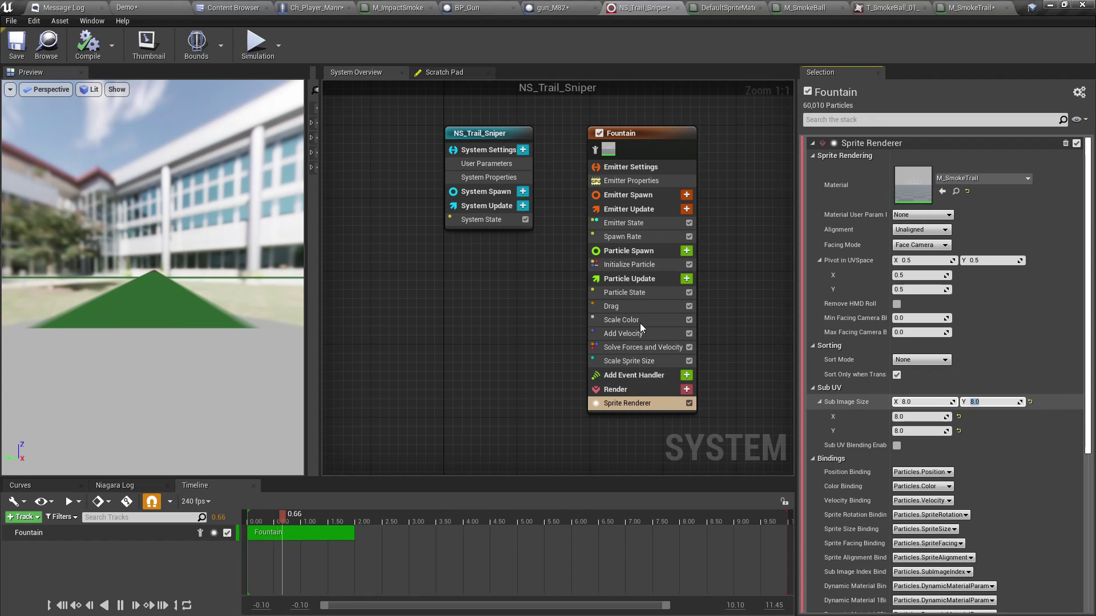
pyautogui.moveTo(142, 291)
pyautogui.mouseDown()
pyautogui.moveTo(234, 289)
pyautogui.moveTo(137, 303)
pyautogui.mouseUp()
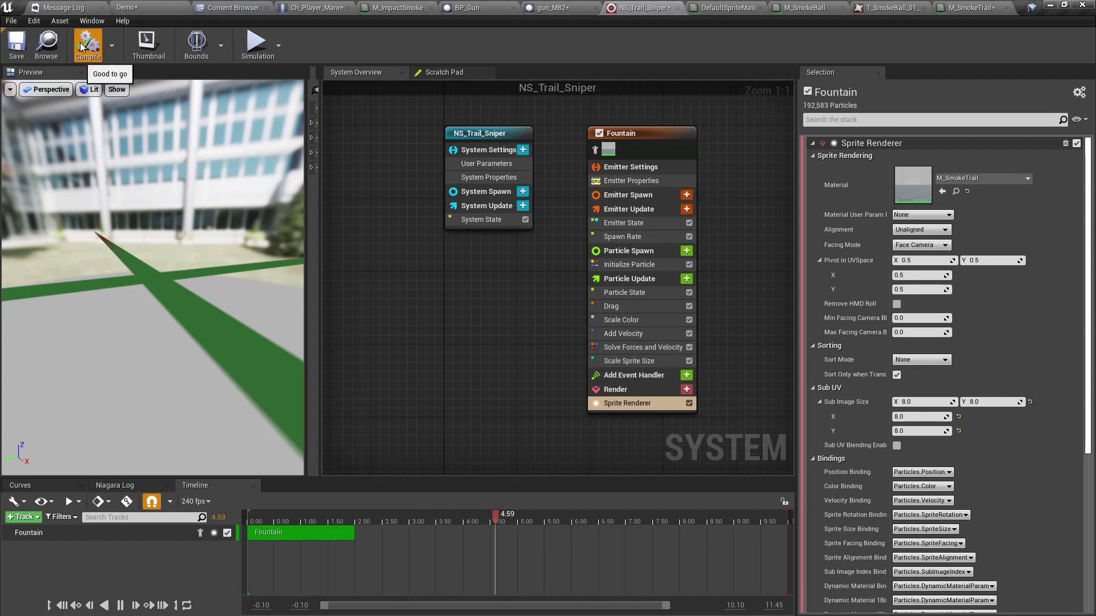
pyautogui.moveTo(153, 285); pyautogui.dragTo(172, 246)
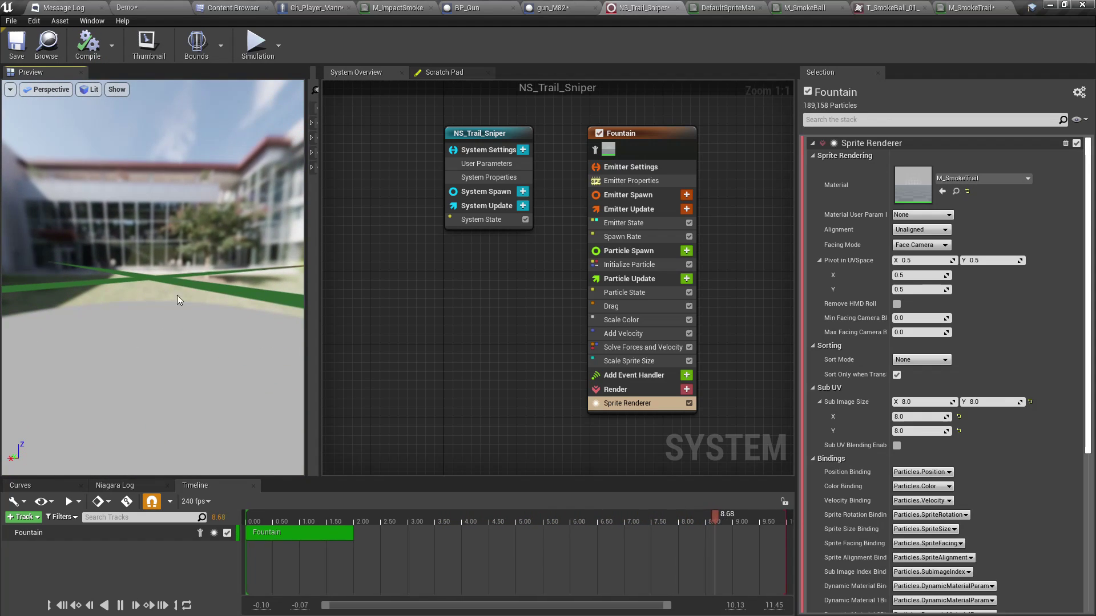
# Reset the Sprite Renderer's Sub Image Size to its default for comparison and re-enter 8 by 8
pyautogui.click(1031, 401)
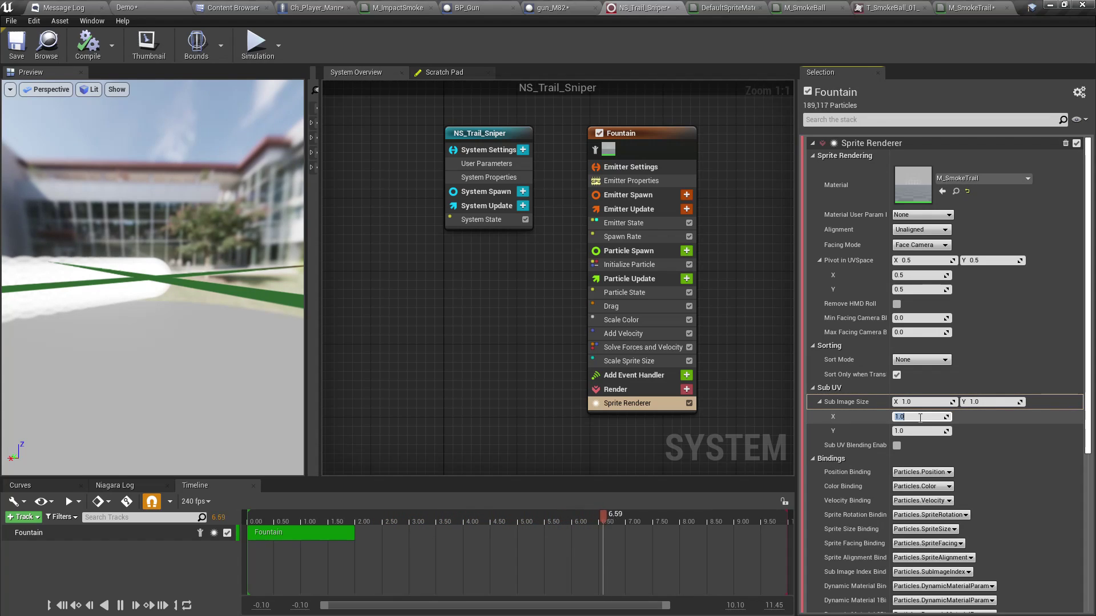
pyautogui.write('8')
pyautogui.press('Tab')
pyautogui.write('8')
pyautogui.press('Return')
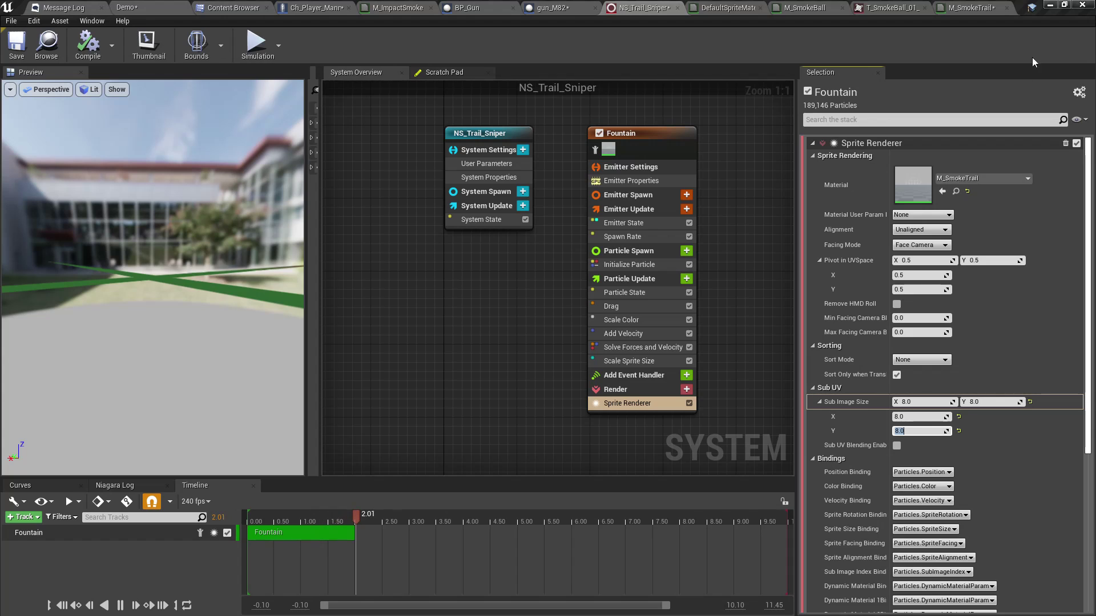
# In M_SmokeTrail, move the TexCoord, SphereMask, Mask, If, Subtract and Clamp group down, away from the Particle Color nodes
pyautogui.click(971, 7)
pyautogui.scroll(-3, 726, 232)
pyautogui.scroll(3, 742, 251)
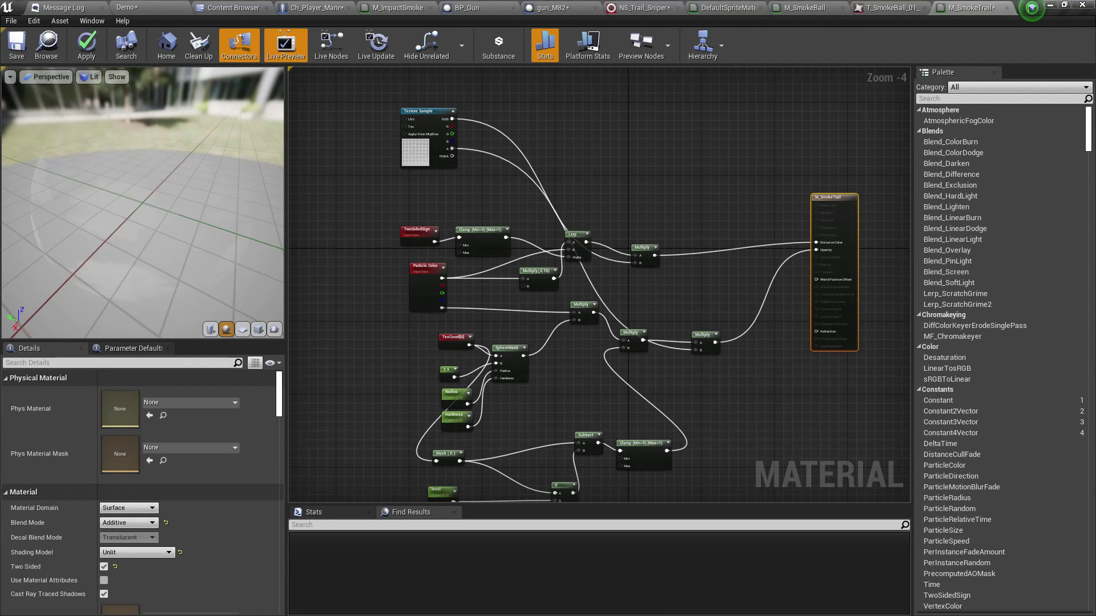
pyautogui.scroll(3, 637, 260)
pyautogui.moveTo(646, 308); pyautogui.dragTo(757, 188, button='right')
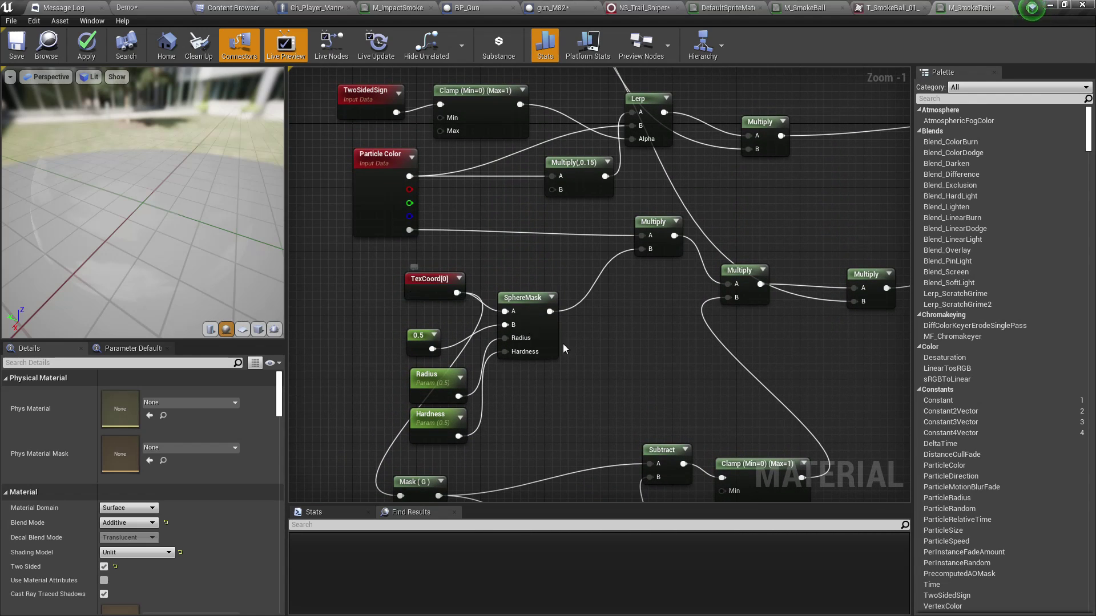
pyautogui.moveTo(609, 330); pyautogui.dragTo(595, 387, button='right')
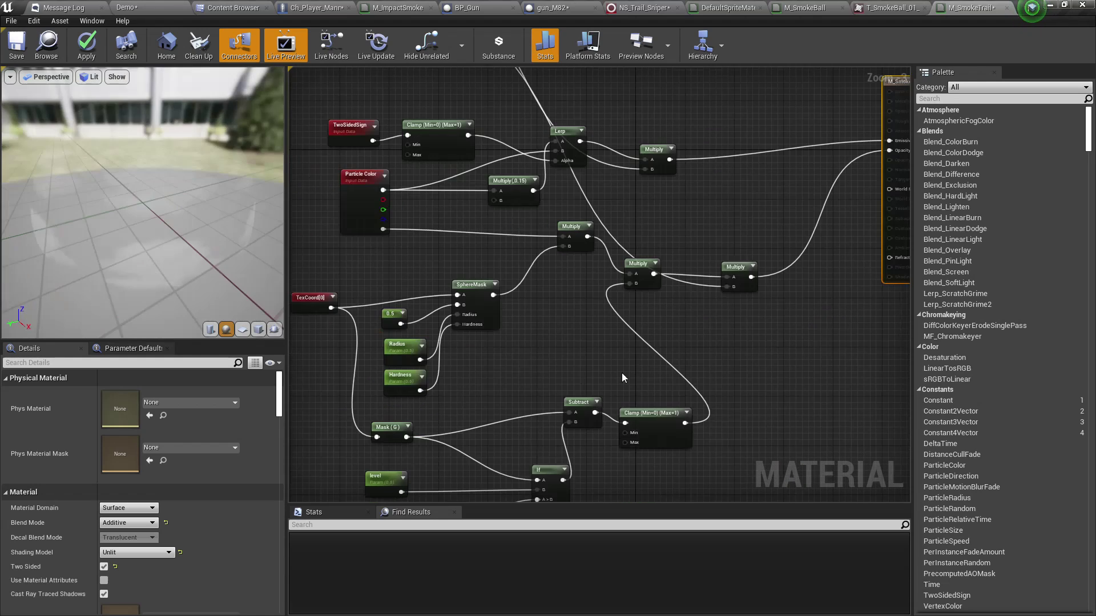
pyautogui.moveTo(623, 378); pyautogui.dragTo(583, 306, button='right')
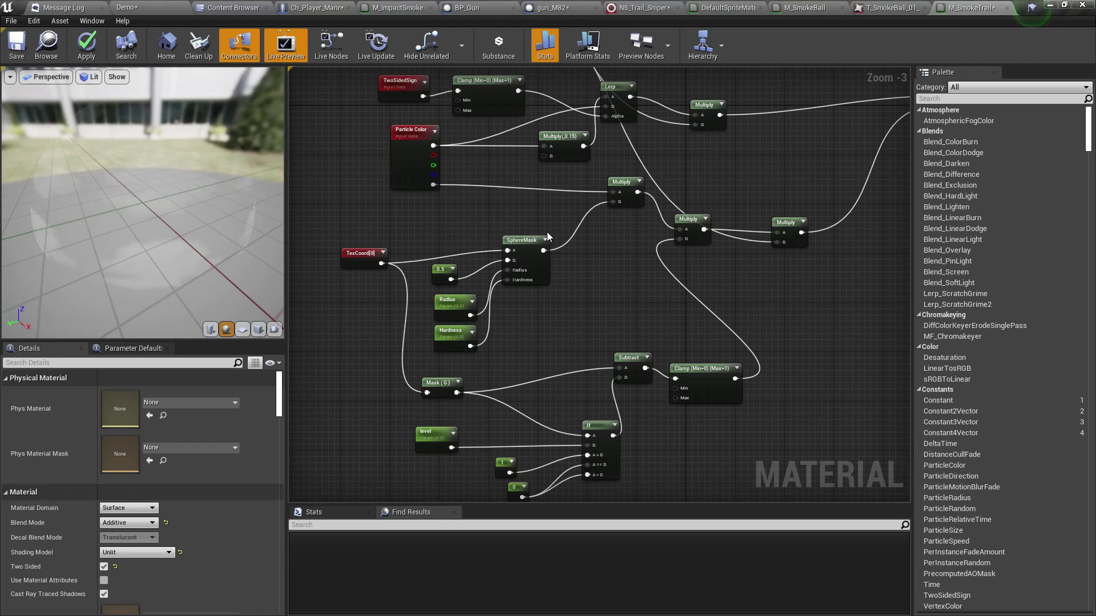
pyautogui.moveTo(601, 317); pyautogui.dragTo(649, 252, button='right')
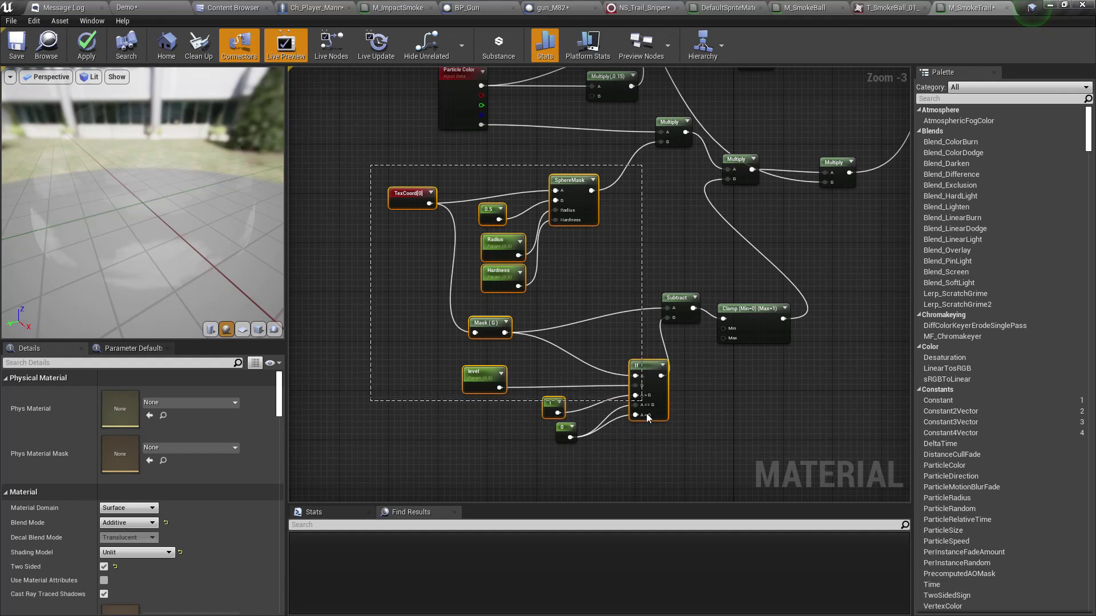
pyautogui.moveTo(679, 458); pyautogui.dragTo(685, 462)
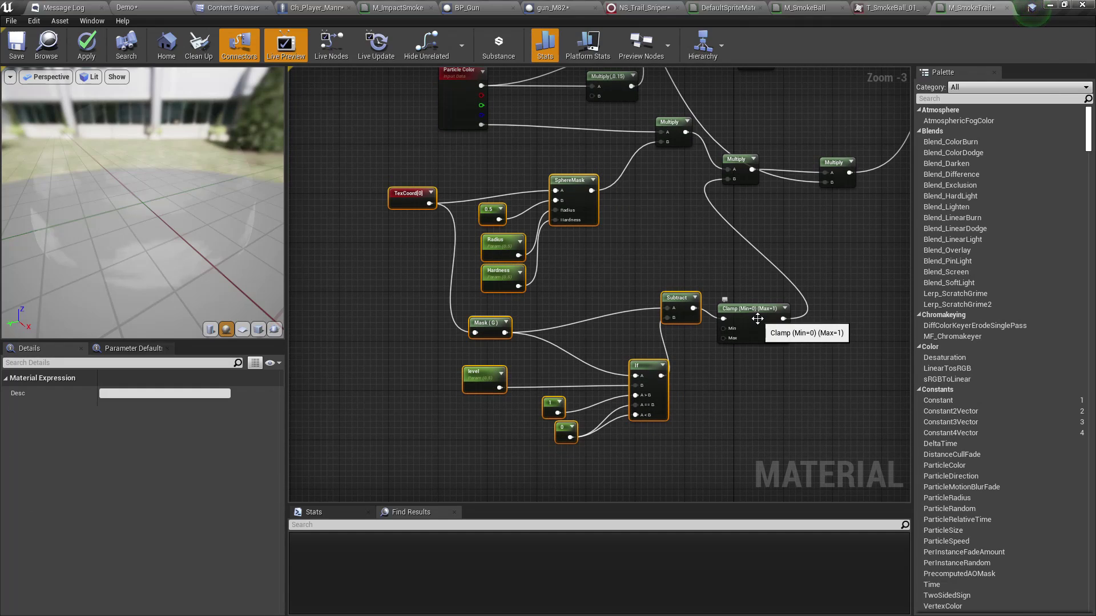
pyautogui.moveTo(757, 319); pyautogui.dragTo(689, 406)
pyautogui.moveTo(659, 270); pyautogui.dragTo(613, 393, button='right')
# Connect Particle Color's alpha directly to the A input of the Multiply feeding Opacity, bypassing the sphere mask chain, and apply the material
pyautogui.moveTo(434, 247); pyautogui.dragTo(680, 295)
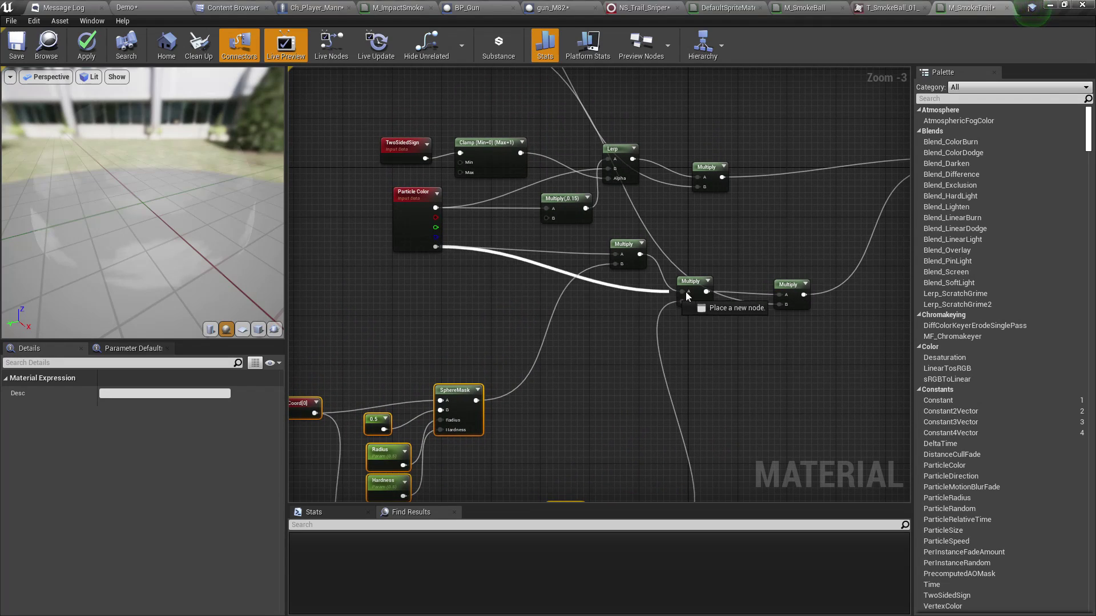
pyautogui.moveTo(785, 297); pyautogui.dragTo(783, 296)
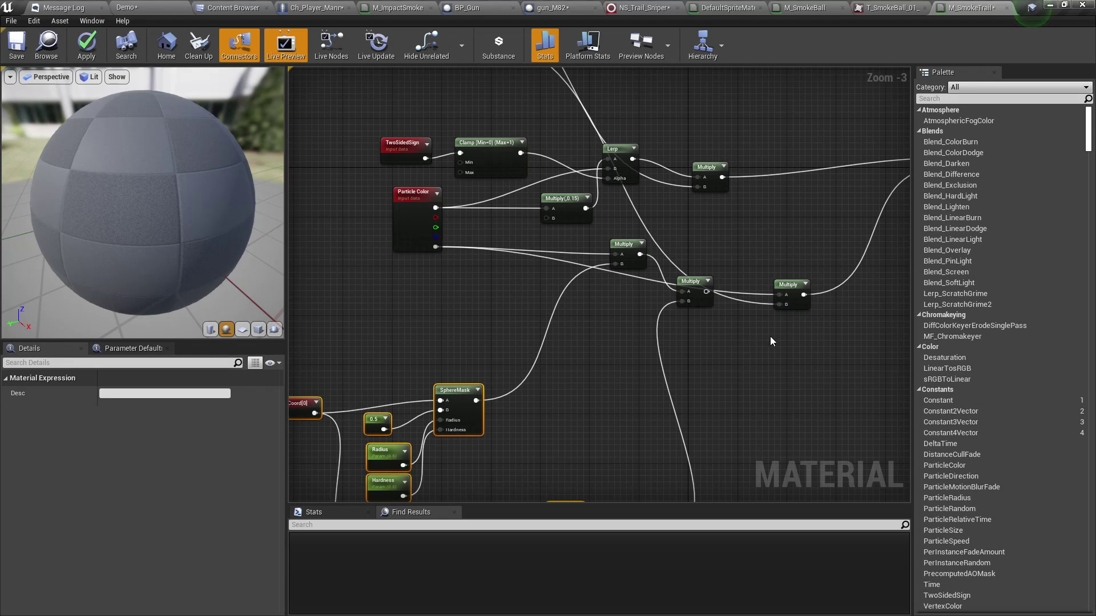
pyautogui.moveTo(682, 292); pyautogui.dragTo(683, 295)
pyautogui.moveTo(574, 284); pyautogui.dragTo(574, 282)
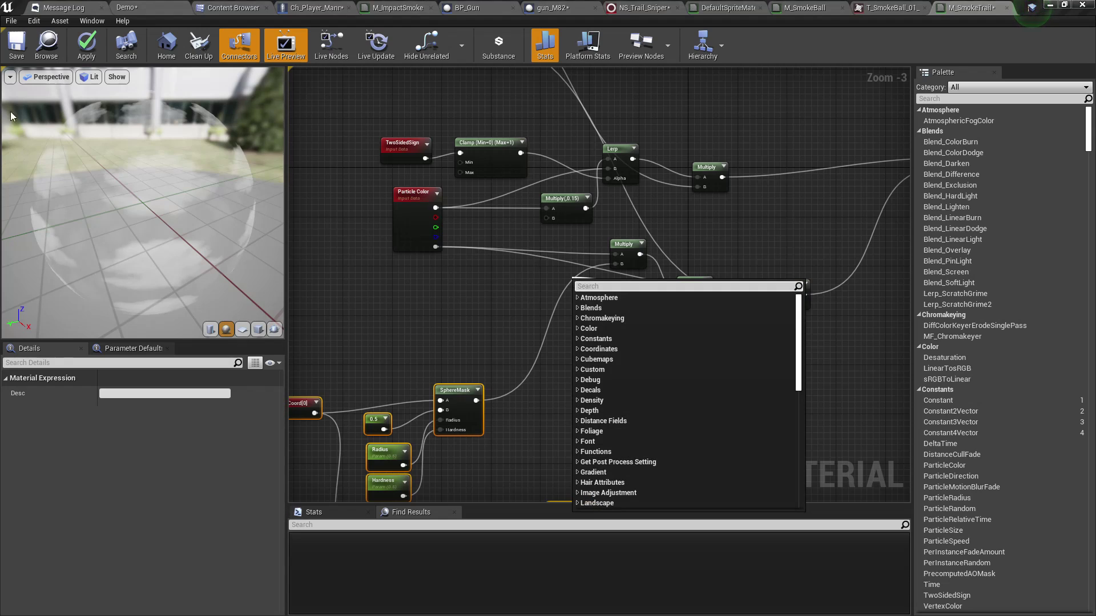
pyautogui.press('Escape')
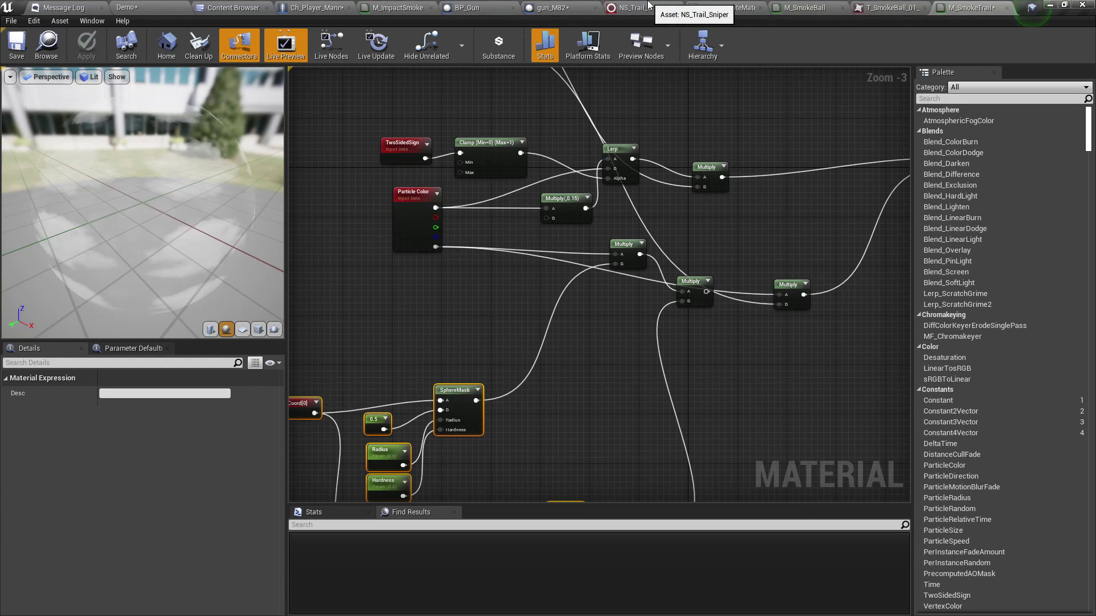
# Examine the updated smoke sprites in the NS_Trail_Sniper preview
pyautogui.click(648, 7)
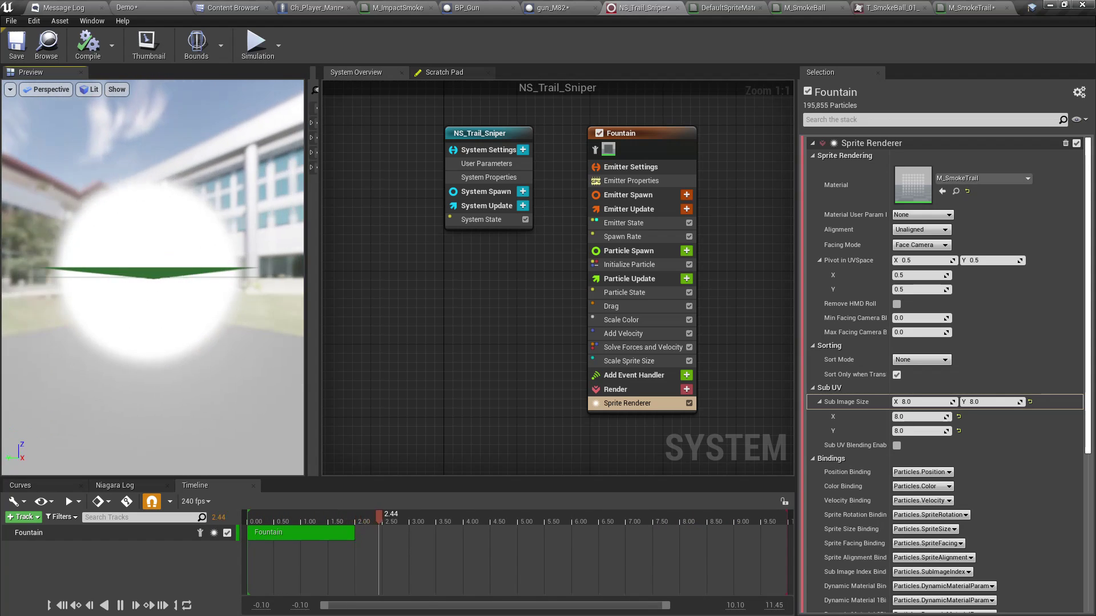
pyautogui.moveTo(171, 273); pyautogui.dragTo(151, 304)
pyautogui.moveTo(150, 305); pyautogui.dragTo(174, 304, button='right')
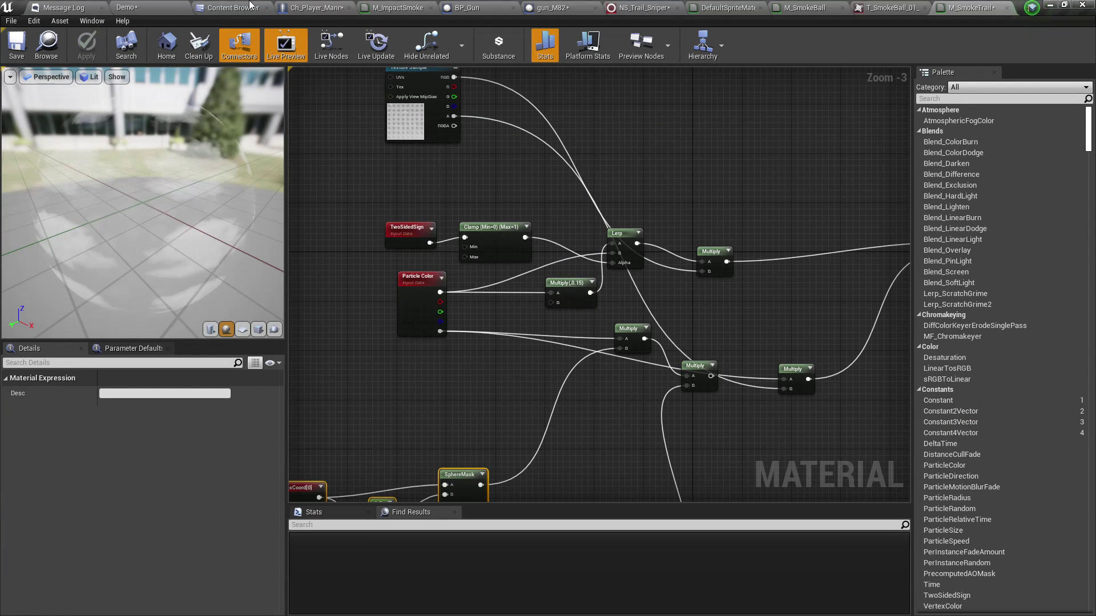
# Play the Demo level in full screen, aim through the sniper scope and fire a shot to check the smoke trail
pyautogui.click(147, 6)
pyautogui.moveTo(505, 224); pyautogui.dragTo(497, 234, button='right')
pyautogui.press('F11')
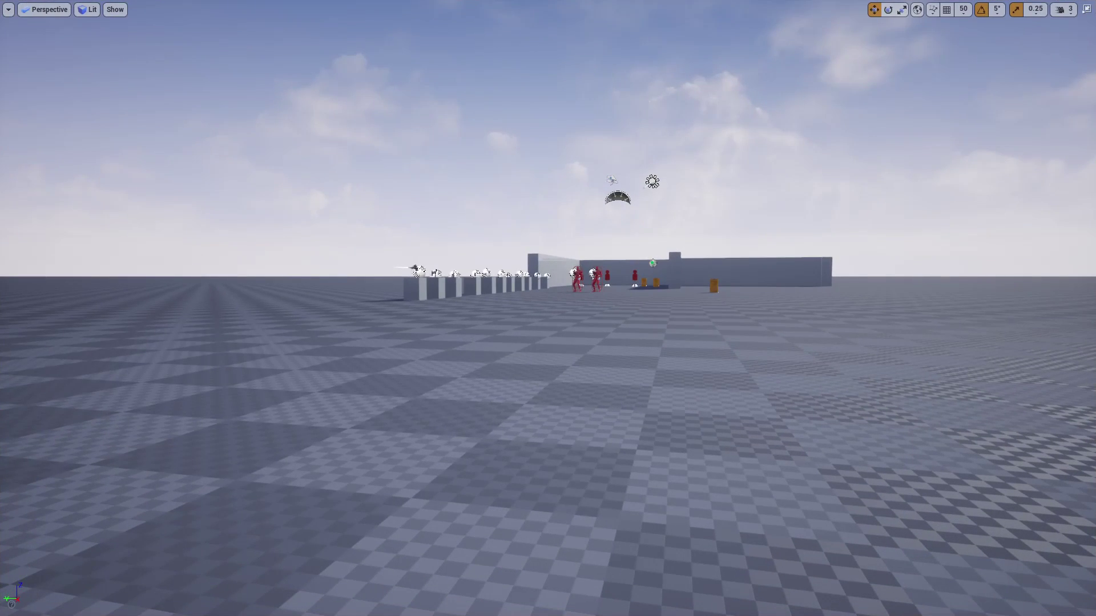
pyautogui.hotkey('alt', 'p')
pyautogui.rightClick(548, 308)
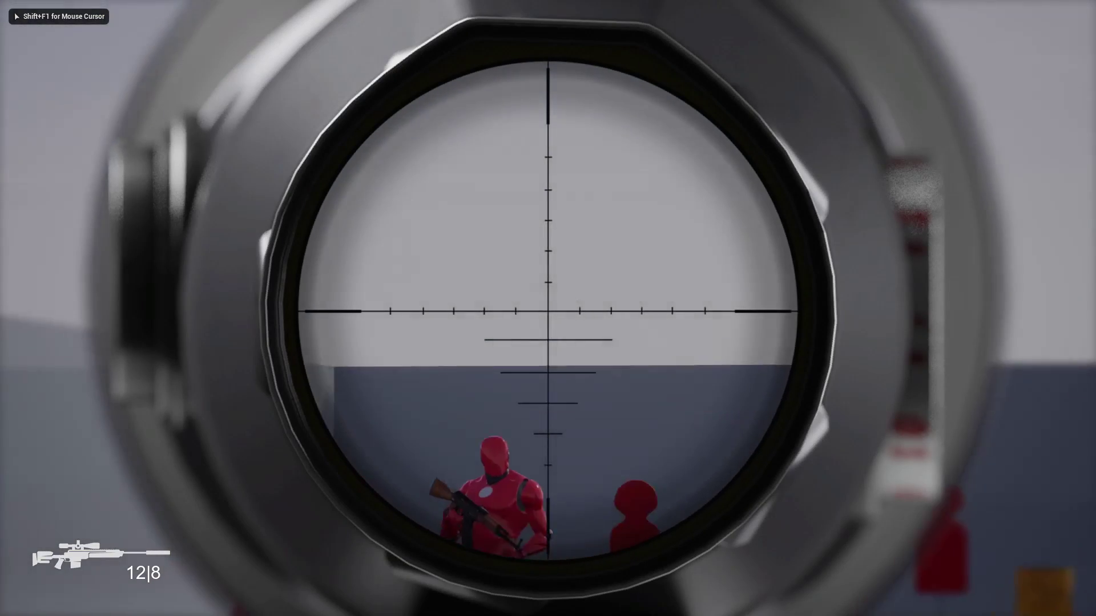
pyautogui.click(548, 308)
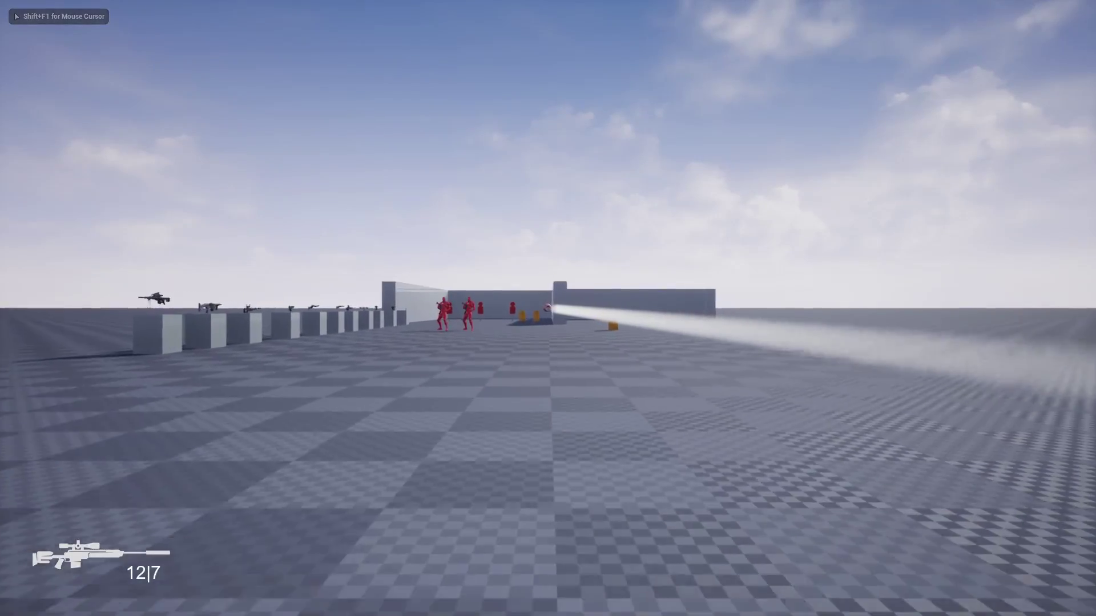
# Fire two more scoped sniper shots at the enemies to check the bullet's smoke trail, and end the play session
pyautogui.press('w')
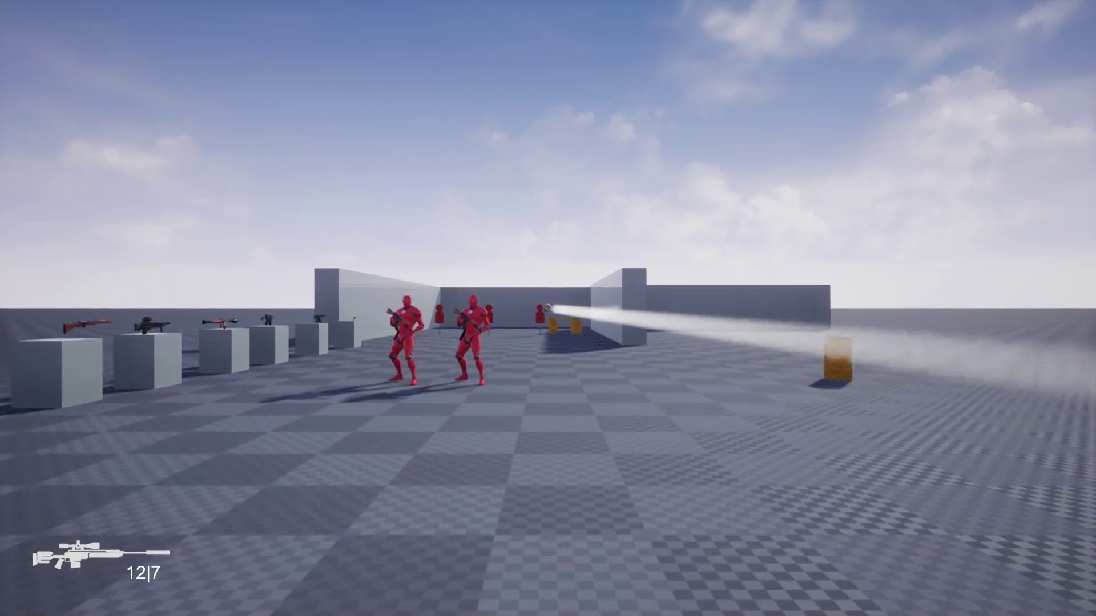
pyautogui.press('w')
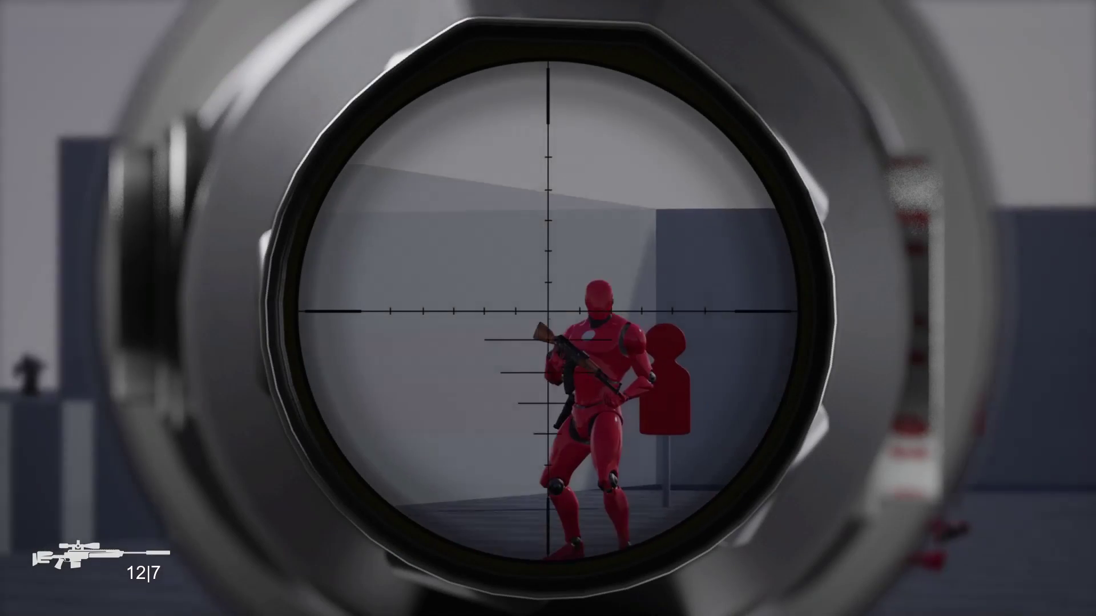
pyautogui.click(548, 308)
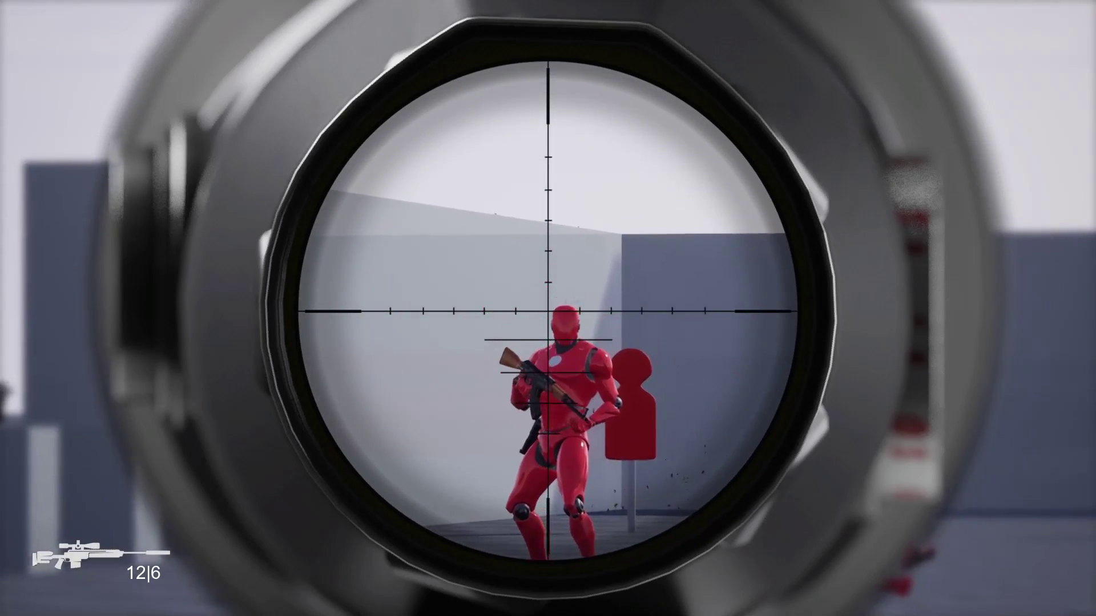
pyautogui.click(548, 309)
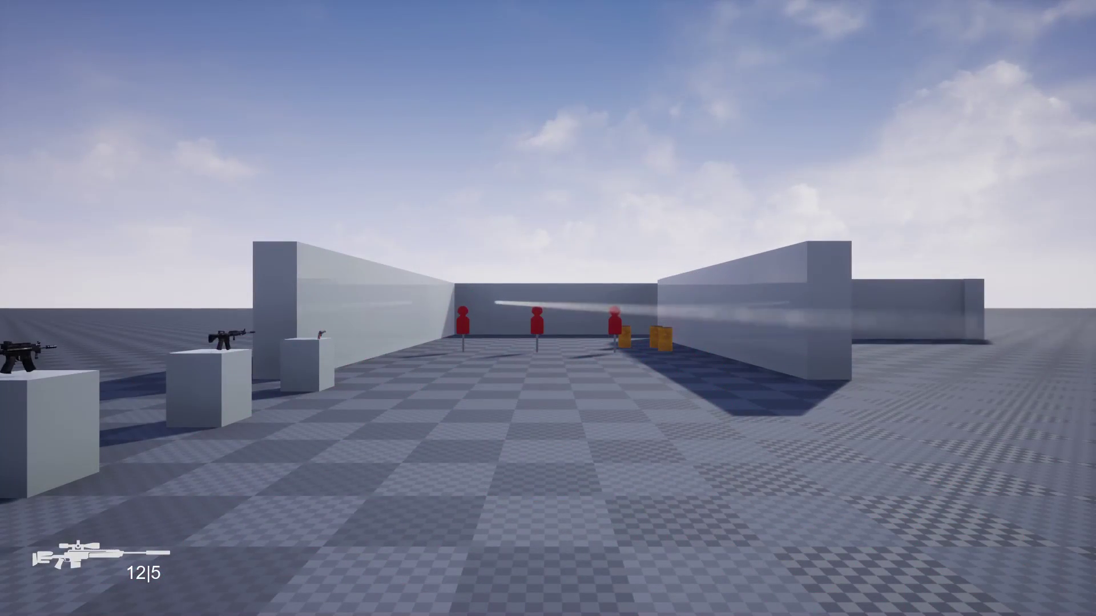
pyautogui.press('Escape')
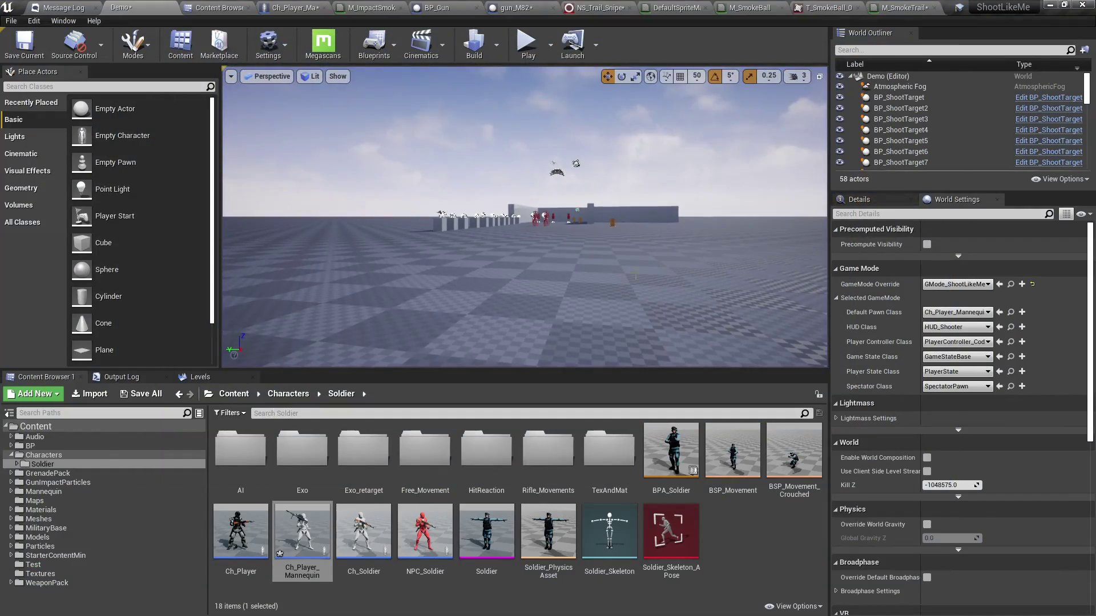
# Disable the Add Velocity module in the Fountain emitter of NS_Trail_Sniper
pyautogui.click(600, 8)
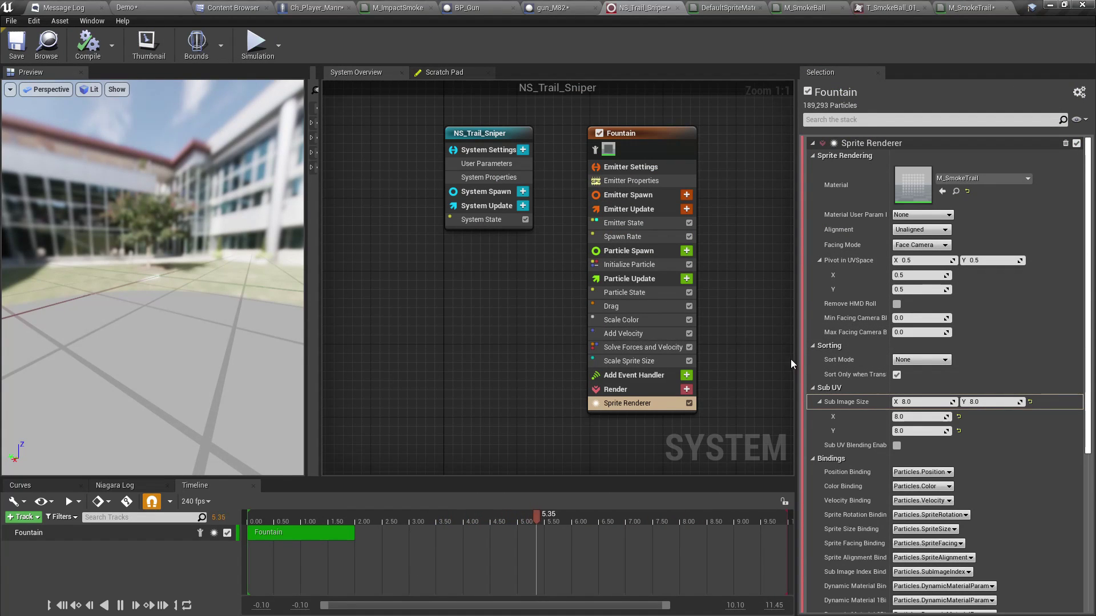
pyautogui.click(638, 334)
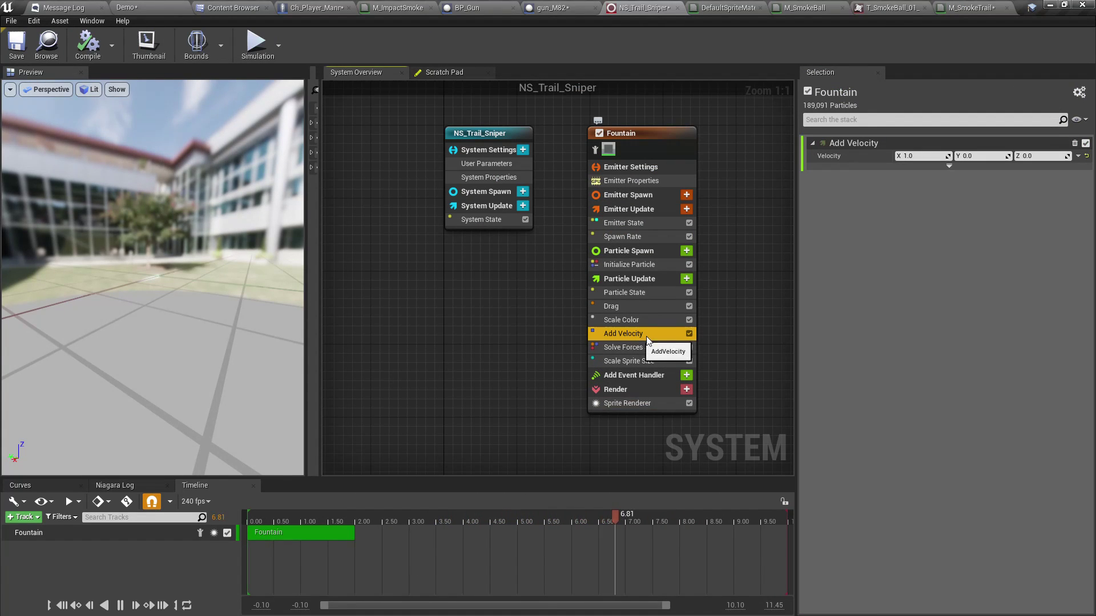
pyautogui.click(688, 333)
# Play the Demo level again, aim through the zoomed sniper scope, fire one shot to check the trail, and end the session
pyautogui.click(175, 6)
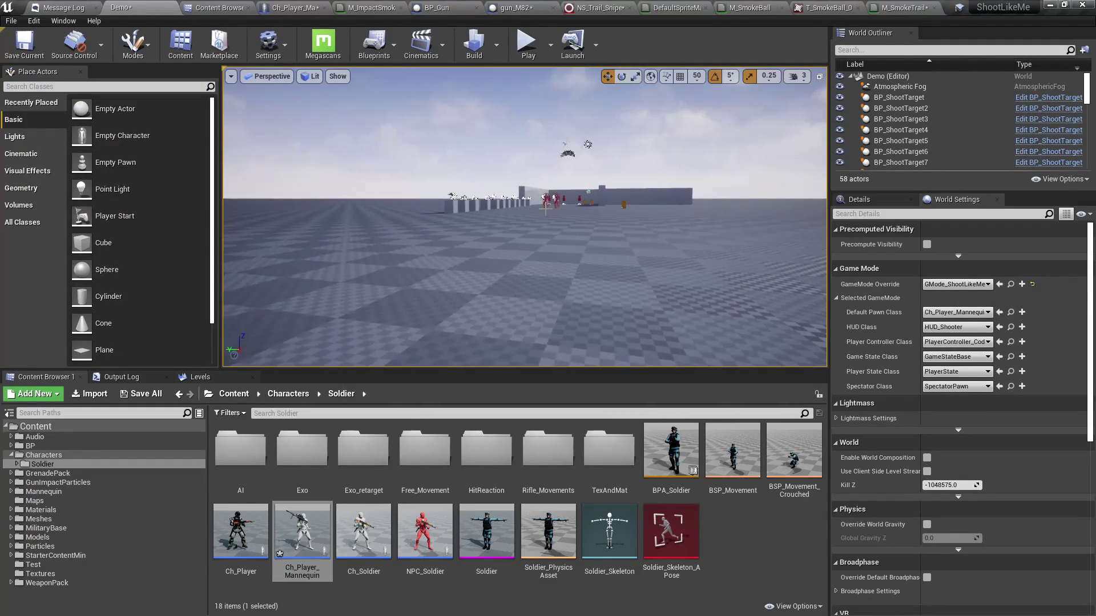
pyautogui.hotkey('alt', 'p')
pyautogui.rightClick(548, 309)
pyautogui.scroll(5, 548, 308)
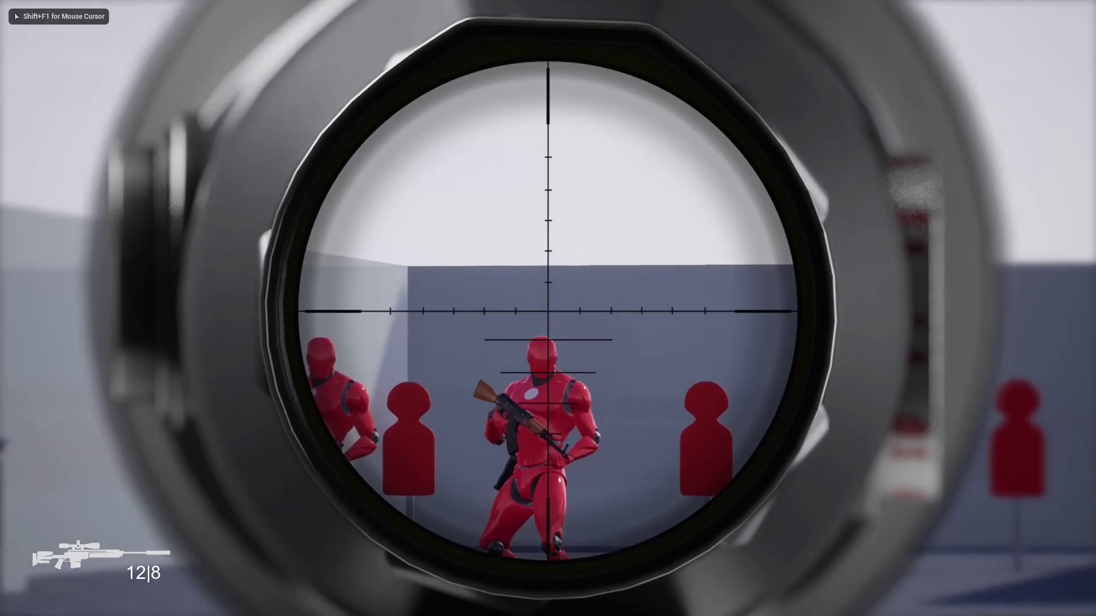
pyautogui.click(548, 309)
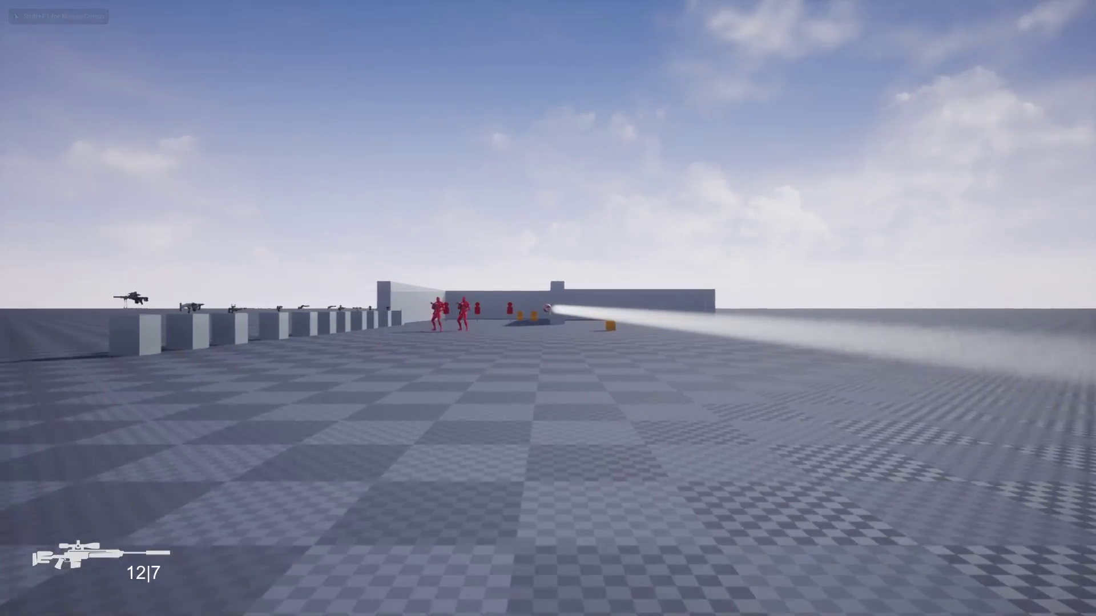
pyautogui.press('w')
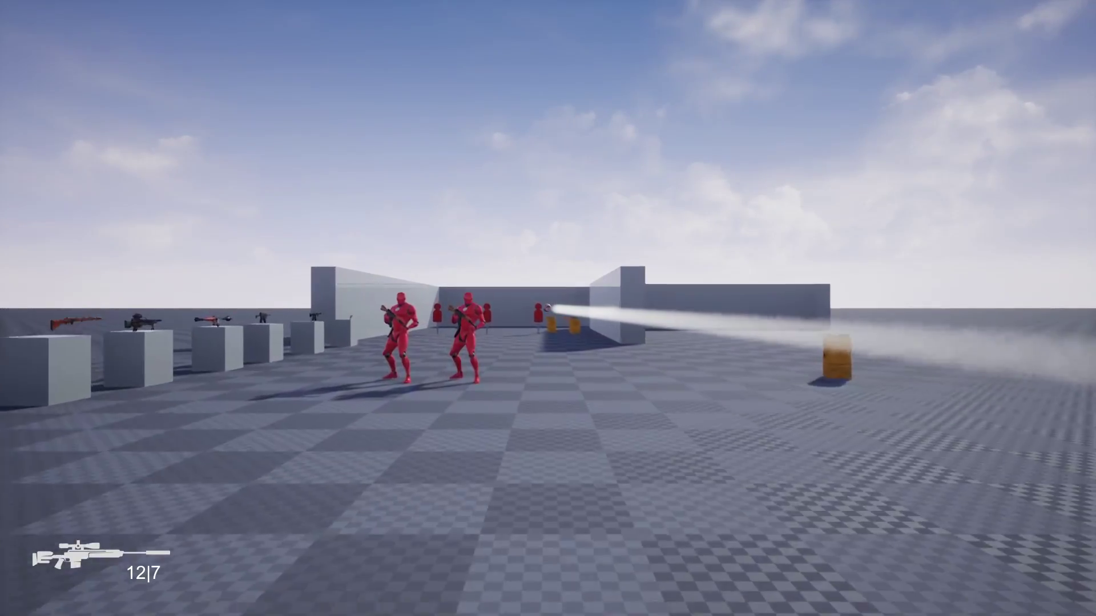
pyautogui.press('f')
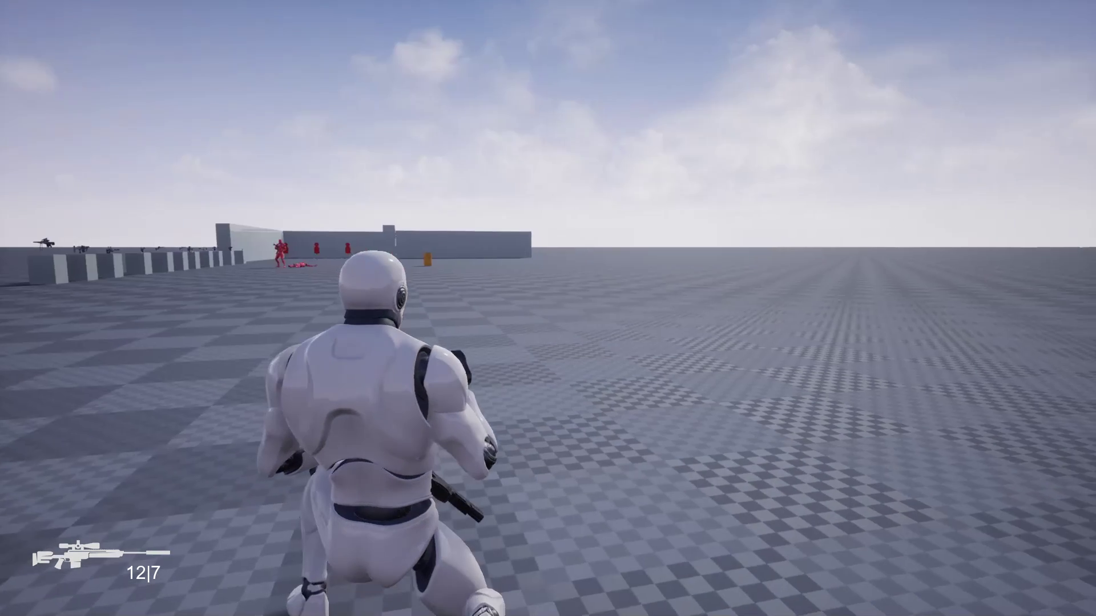
pyautogui.press('Escape')
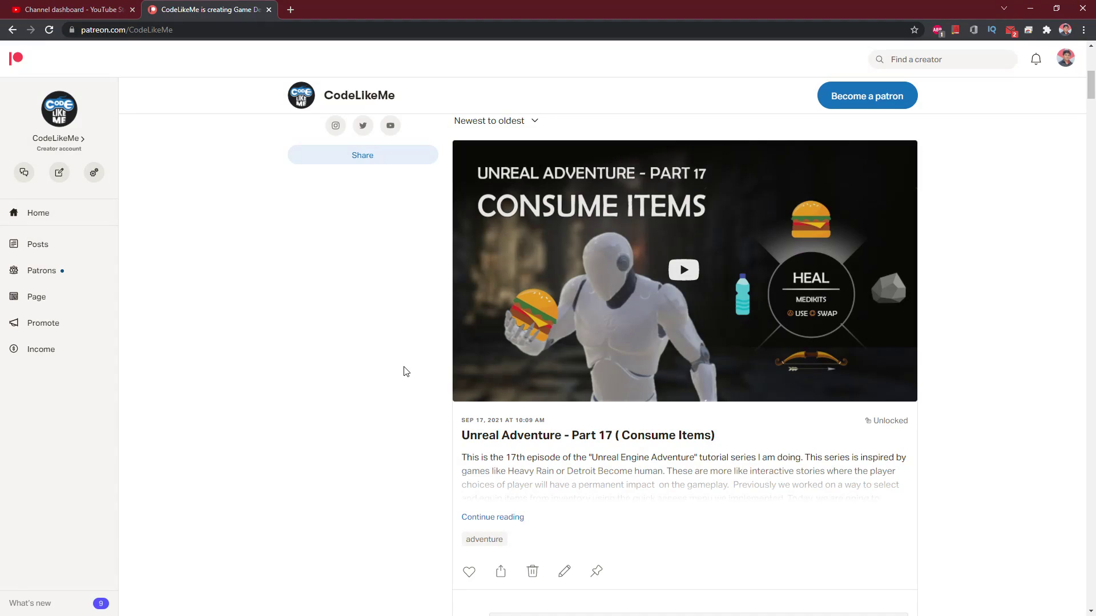
# Look through the CodeLikeMe Patreon posts in the browser, from Unreal Adventure Part 17 back to Third Person Shooter #99
pyautogui.scroll(-15, 383, 371)
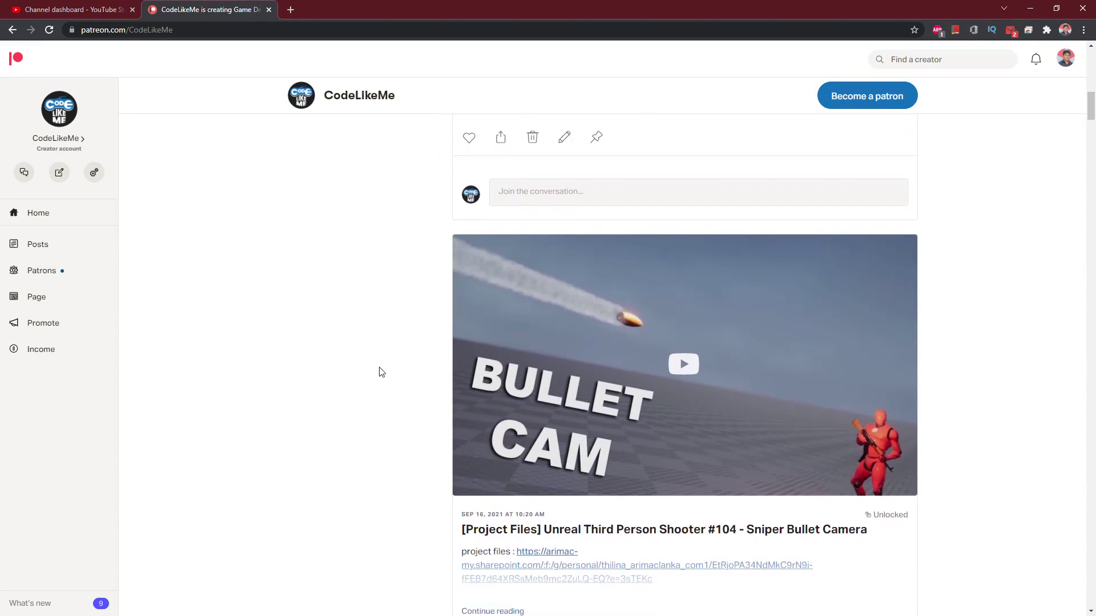
pyautogui.scroll(-18, 379, 372)
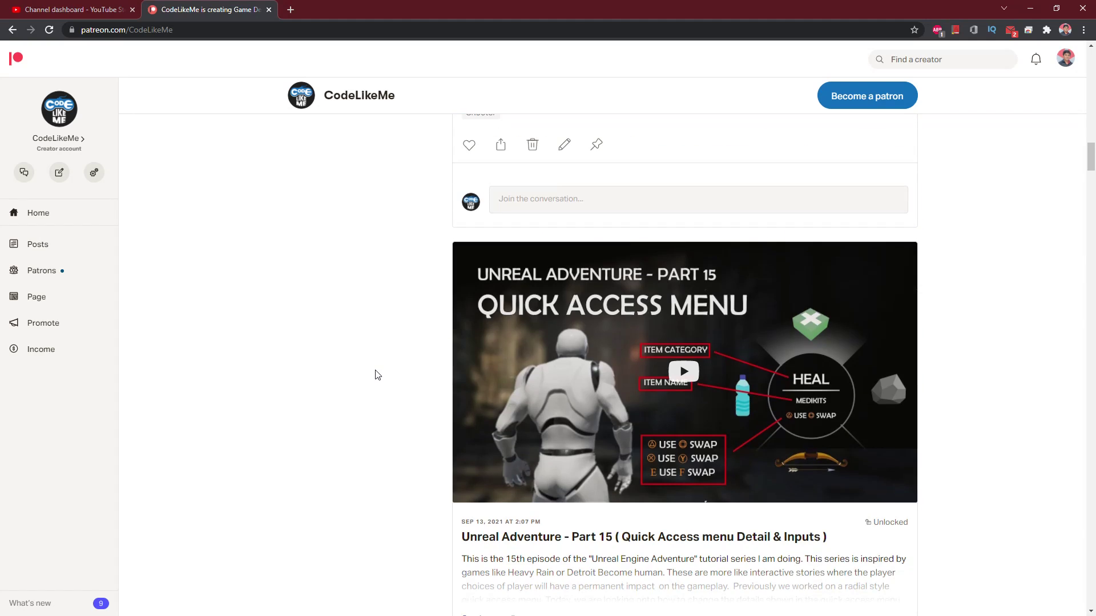
pyautogui.scroll(-14, 377, 374)
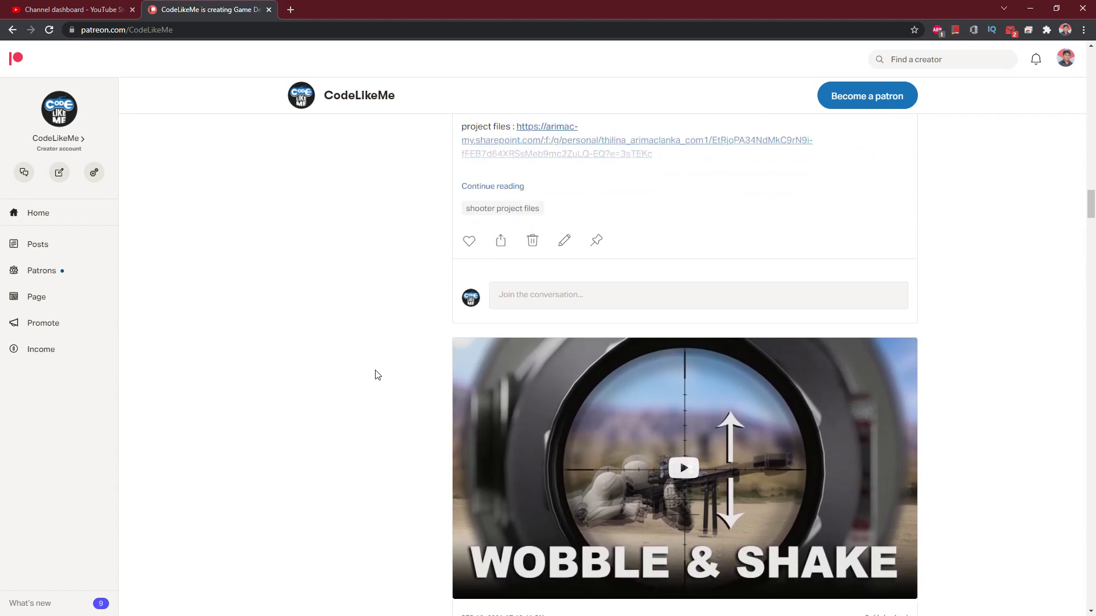
pyautogui.scroll(-14, 378, 374)
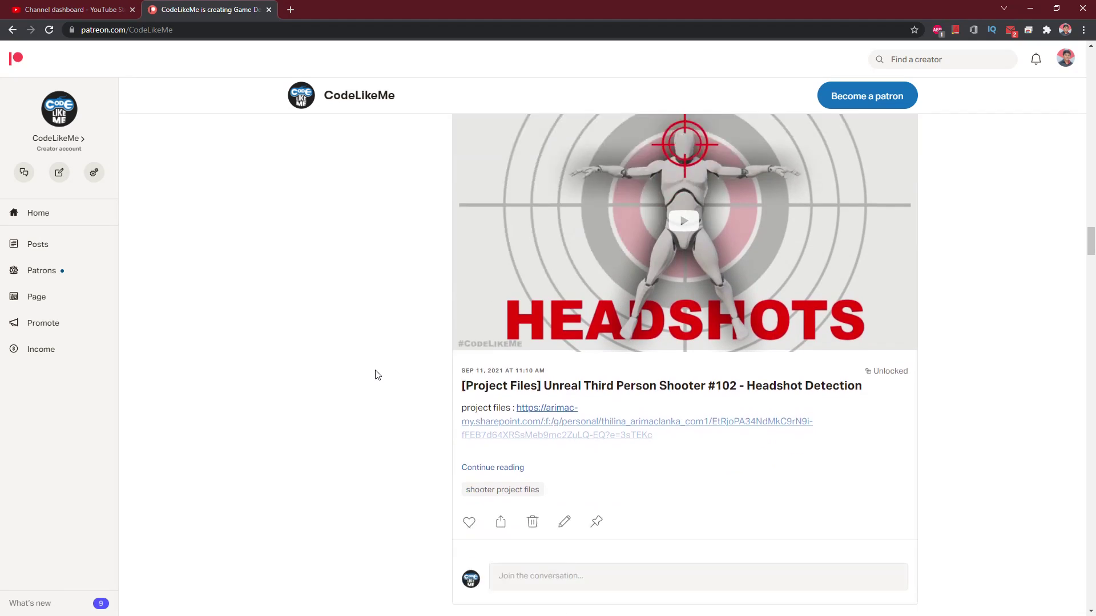
pyautogui.scroll(-14, 378, 373)
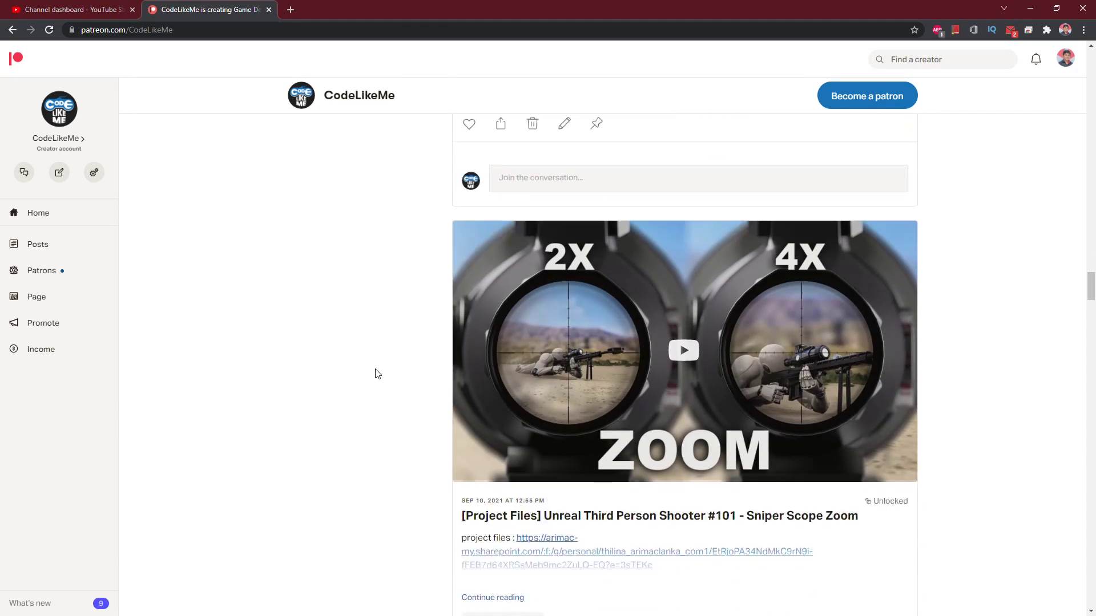
pyautogui.scroll(-14, 377, 374)
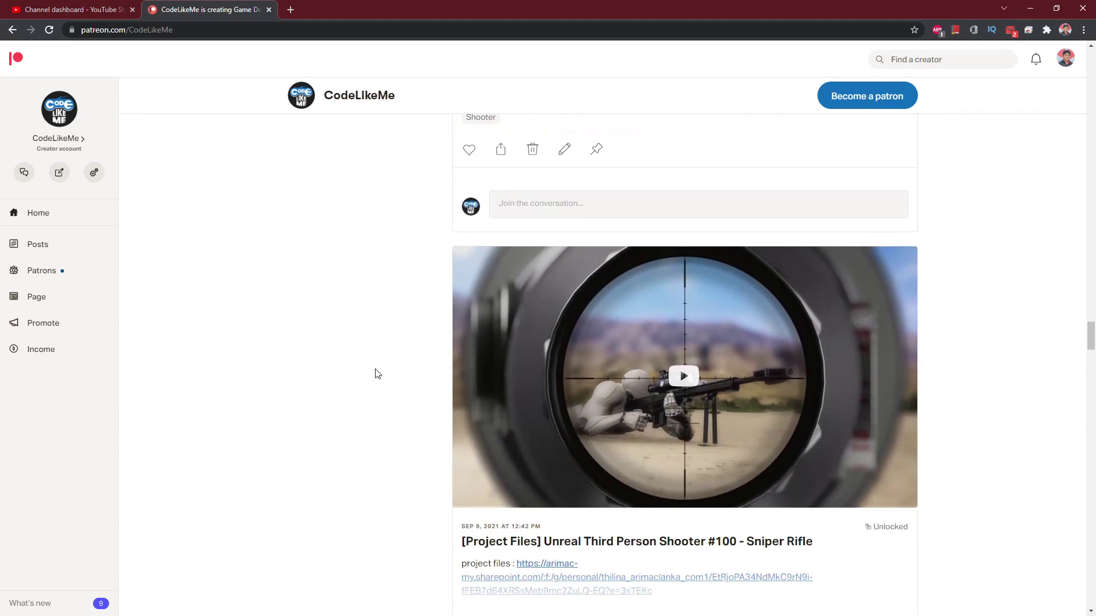
pyautogui.scroll(-14, 378, 375)
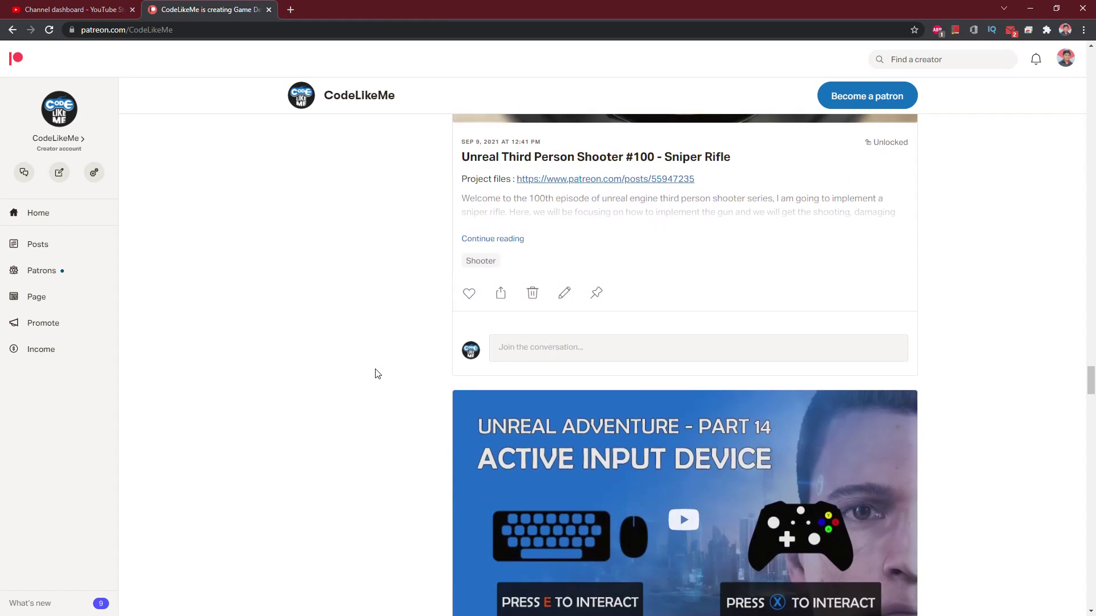
pyautogui.scroll(-3, 378, 374)
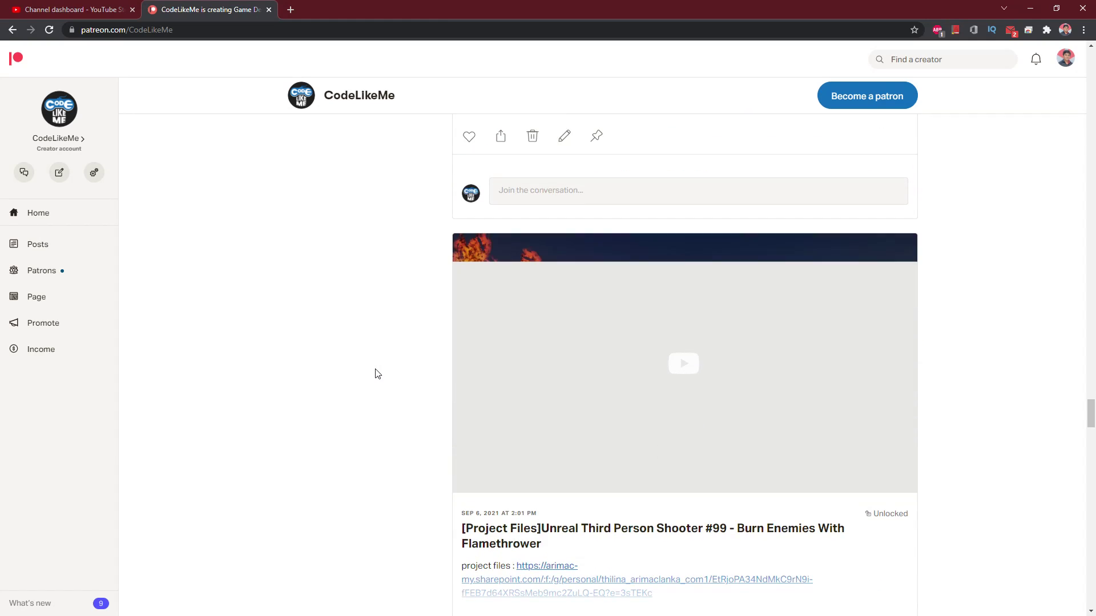
pyautogui.scroll(-9, 378, 374)
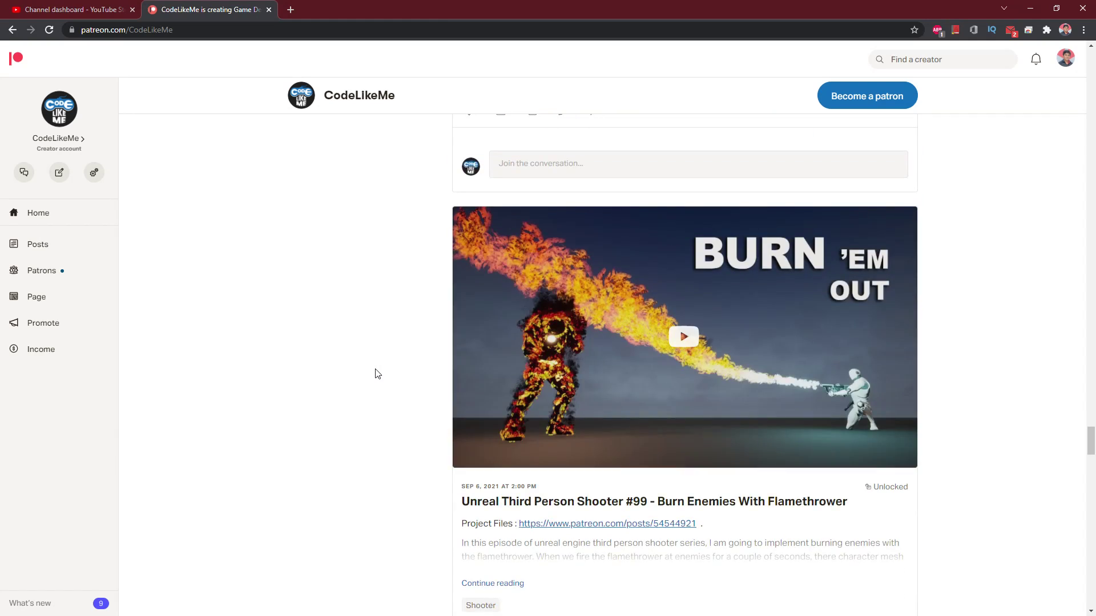